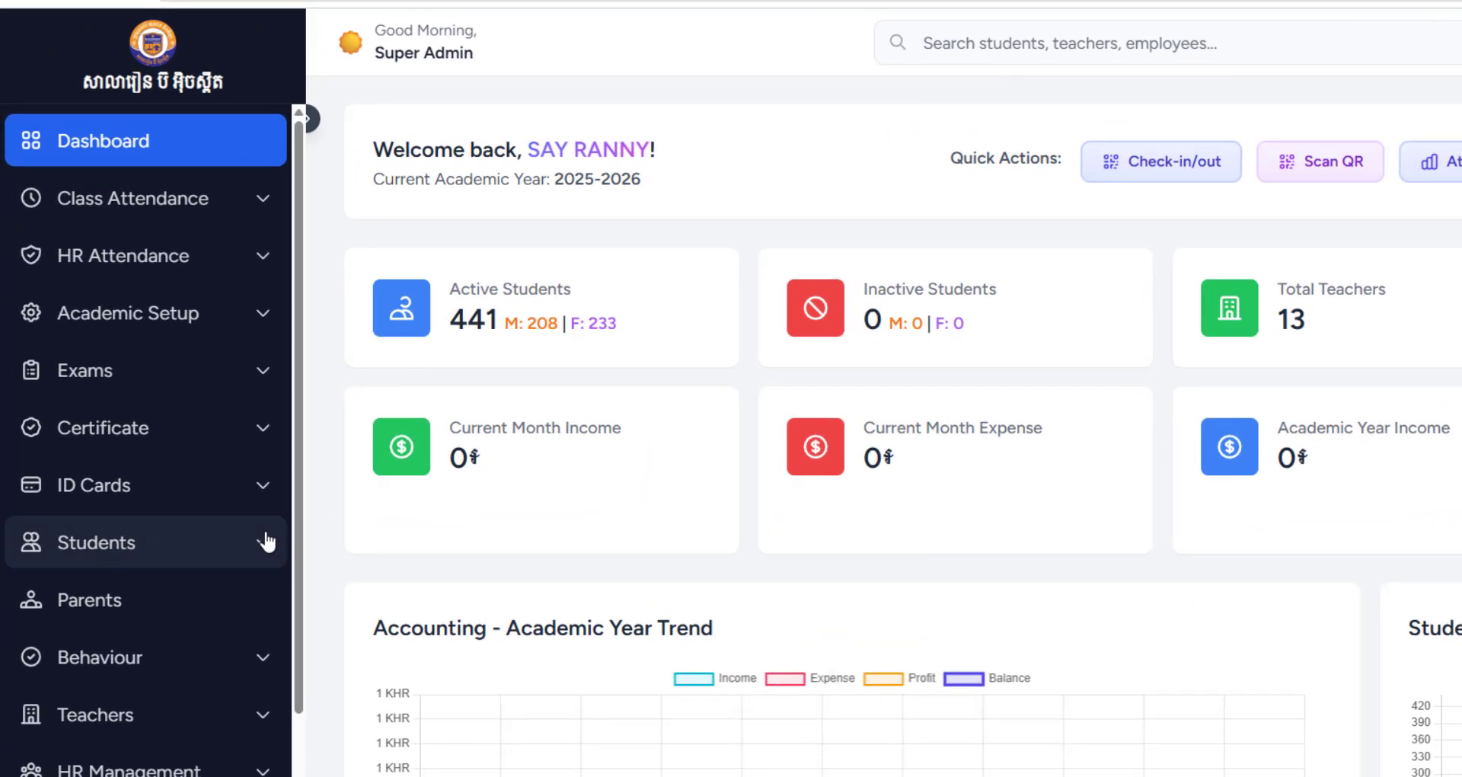
# Step: Expand the ID Cards section of the navigation to show its pages
pyautogui.click(262, 499)
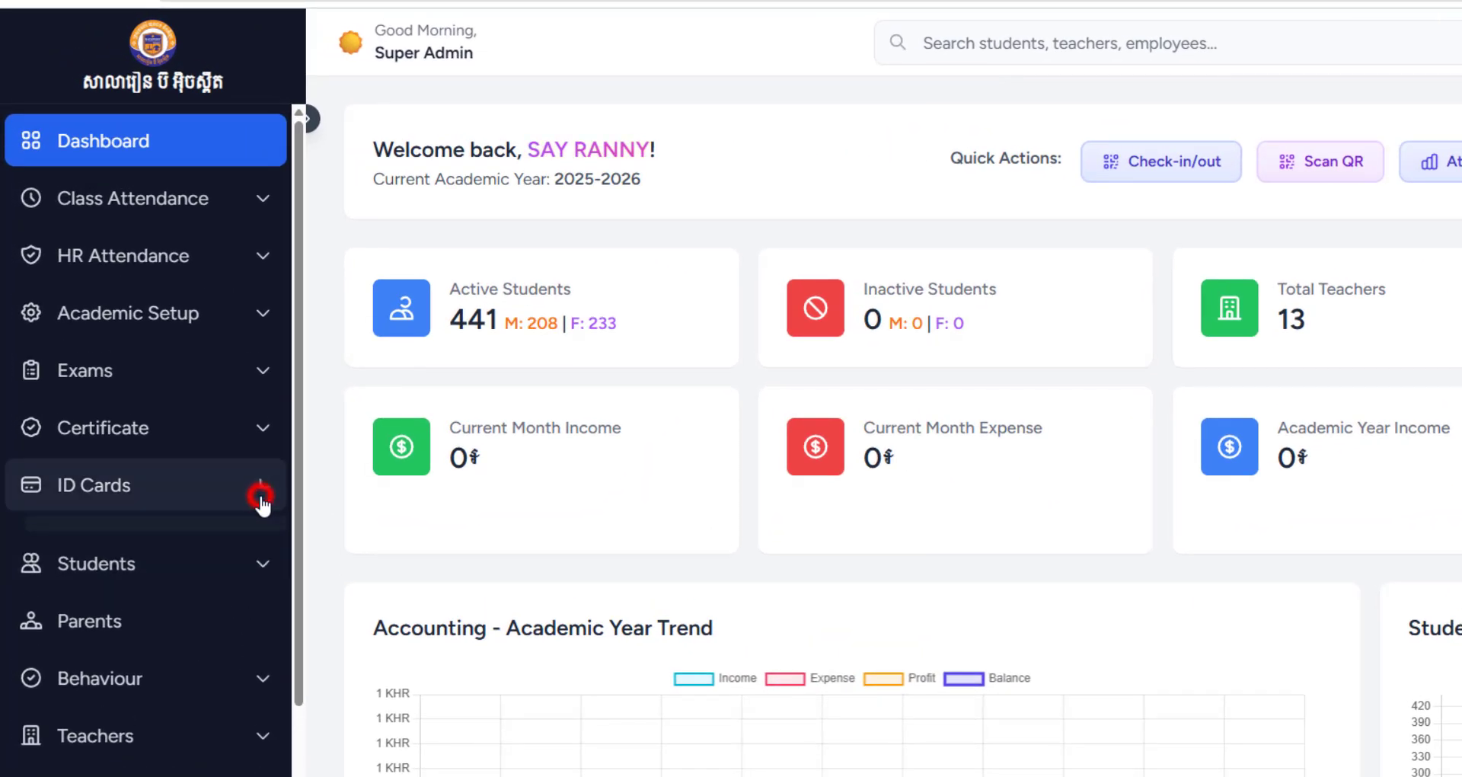
pyautogui.scroll(-3, 263, 504)
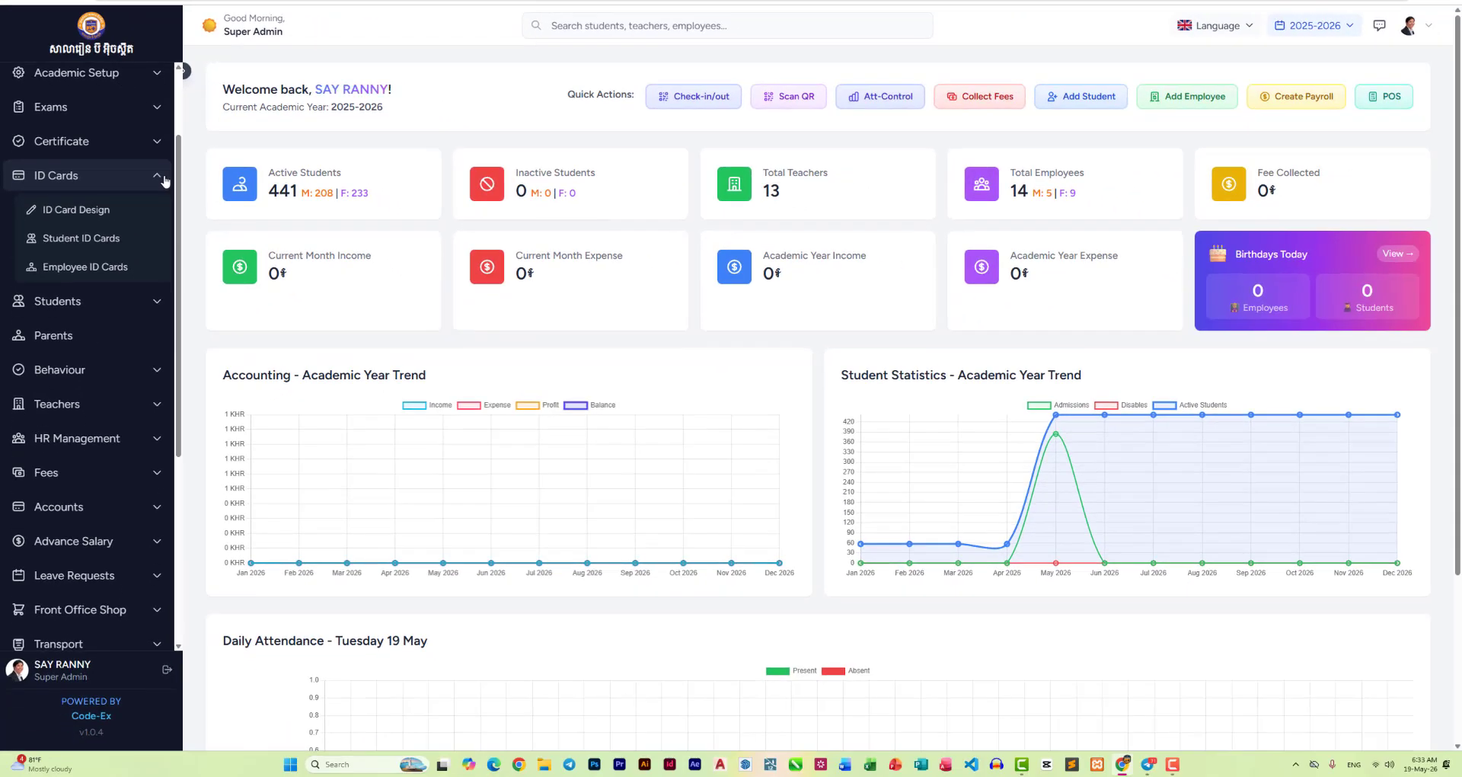
# Step: Switch to File Explorer, view STUDENT ID CARD 2026 Final 1-01.png from the Logo for uniform folder, and close both windows
pyautogui.click(544, 764)
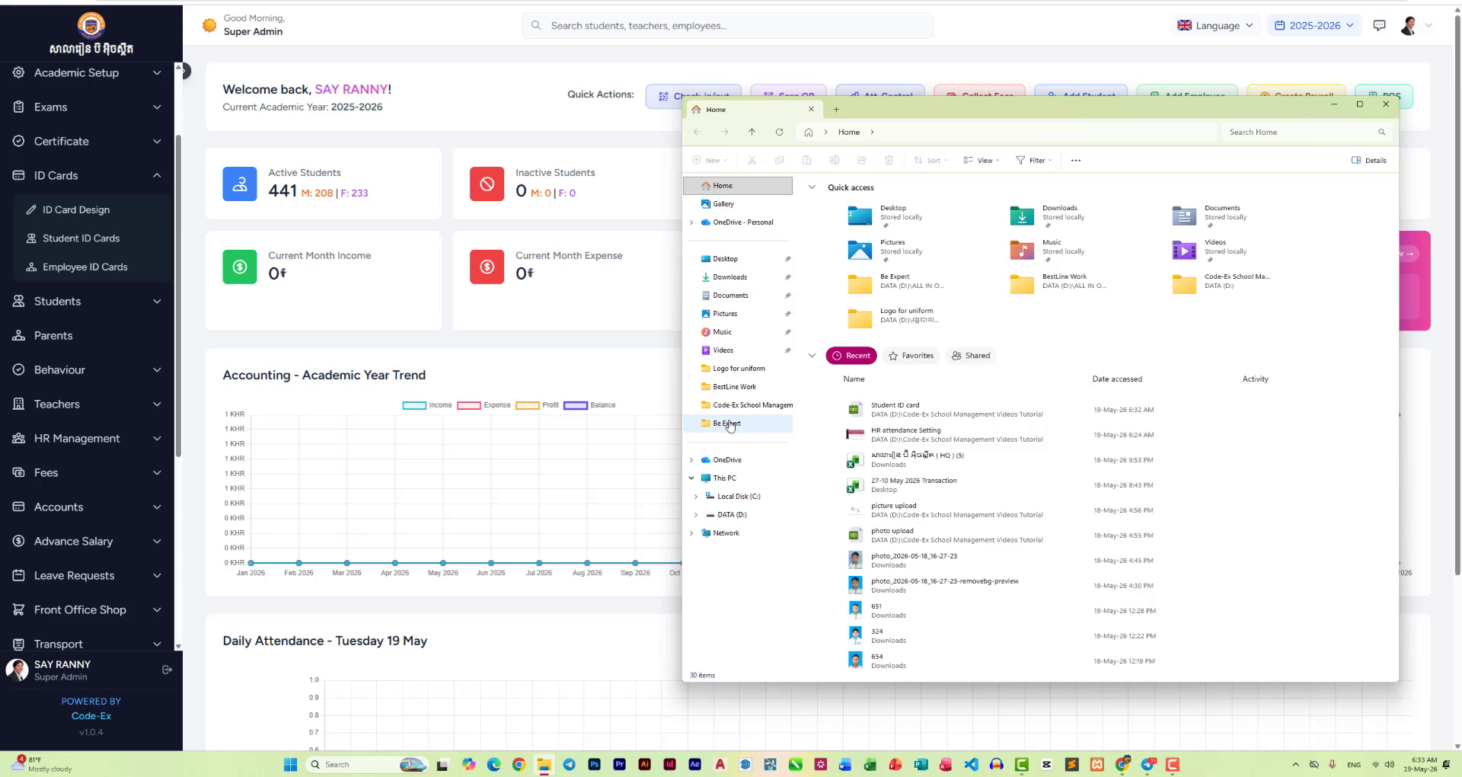
pyautogui.click(738, 368)
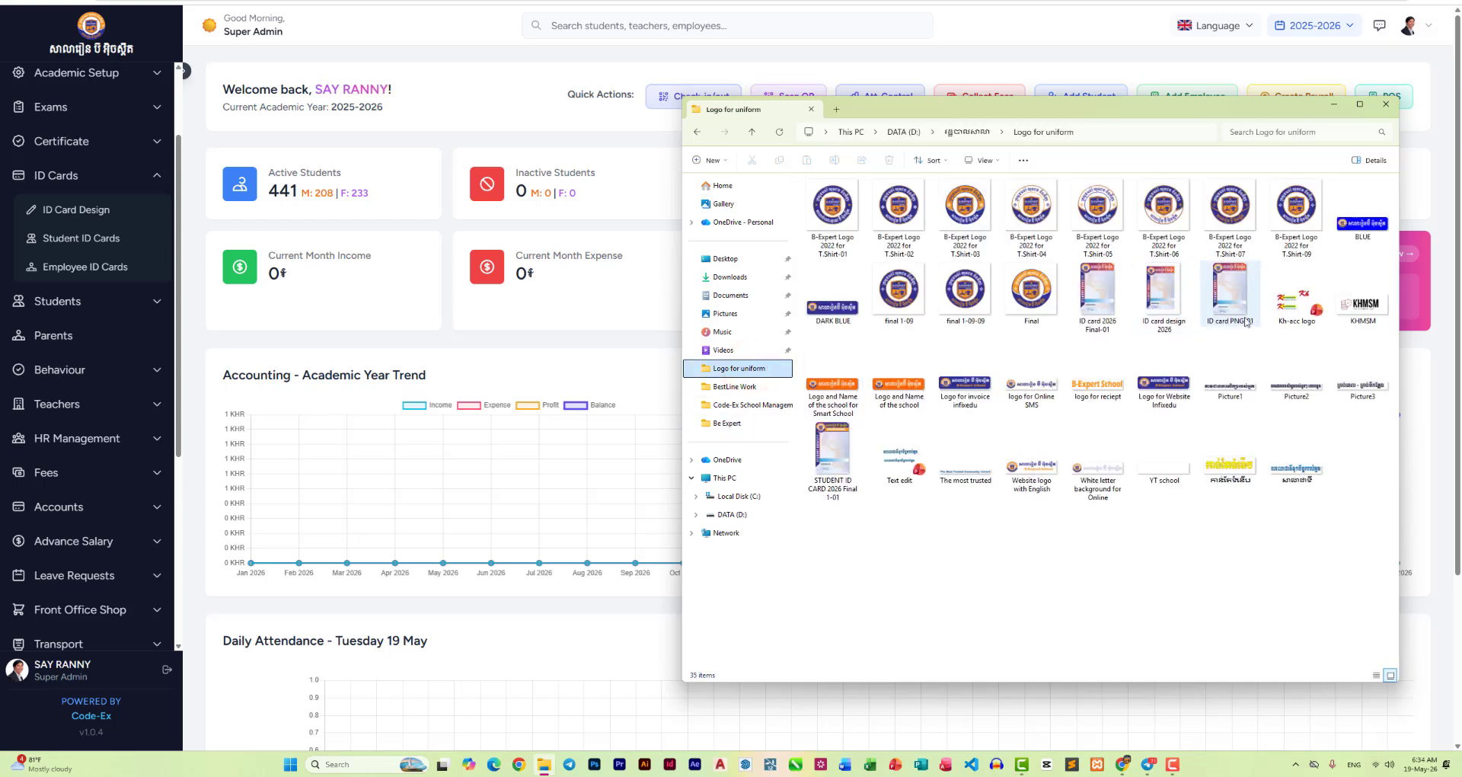
pyautogui.doubleClick(843, 454)
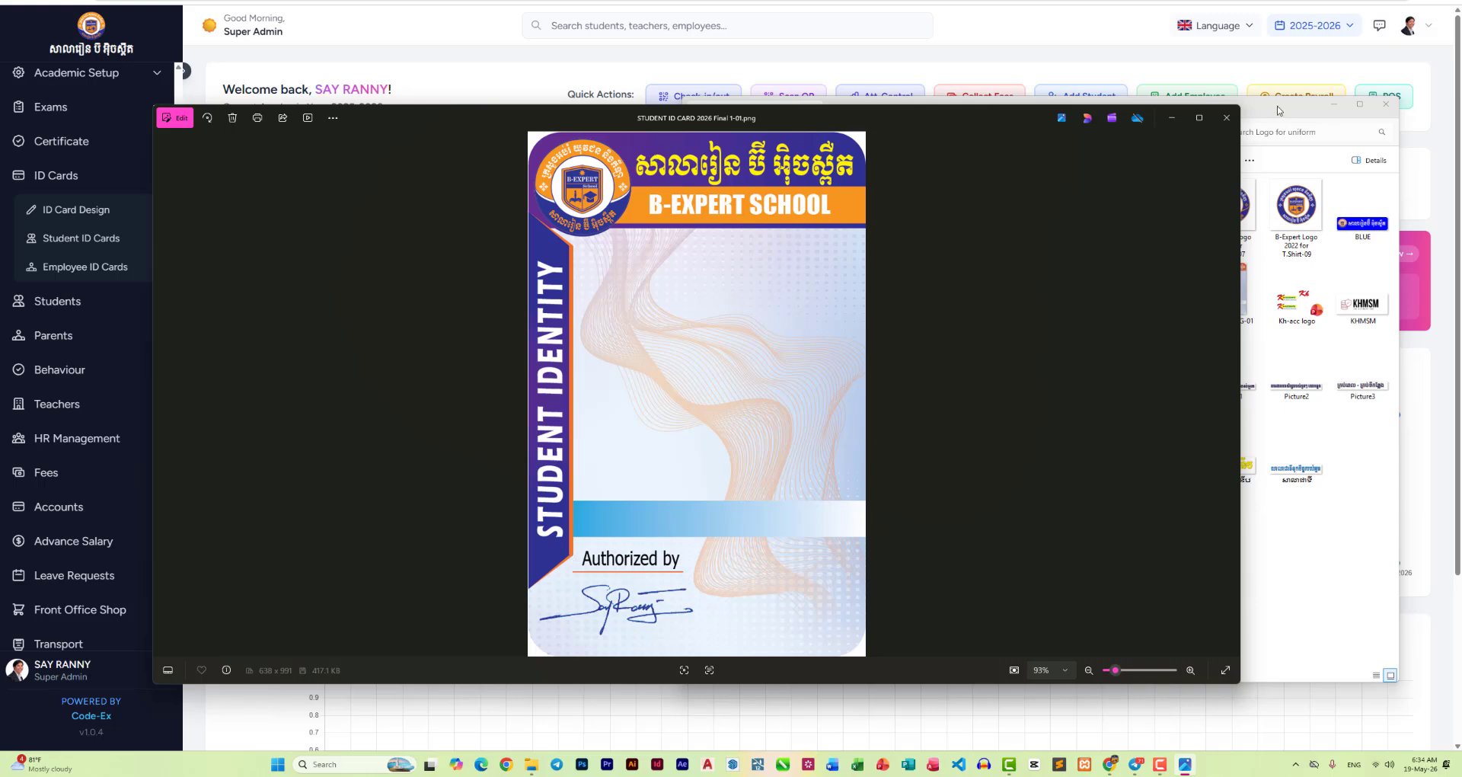
pyautogui.click(1226, 117)
pyautogui.click(1388, 109)
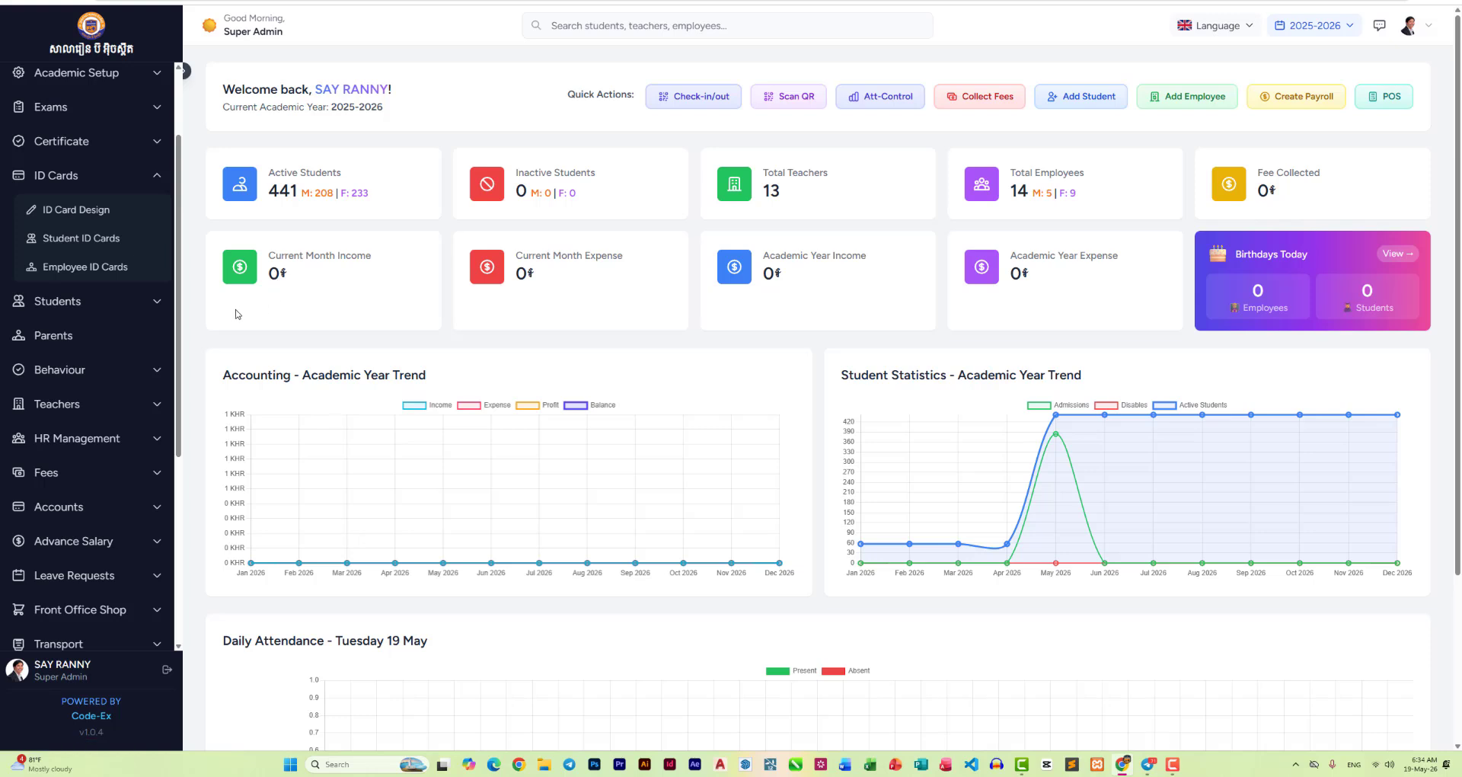
# Step: Open the ID Card Design page and choose Student as the ID type
pyautogui.click(74, 213)
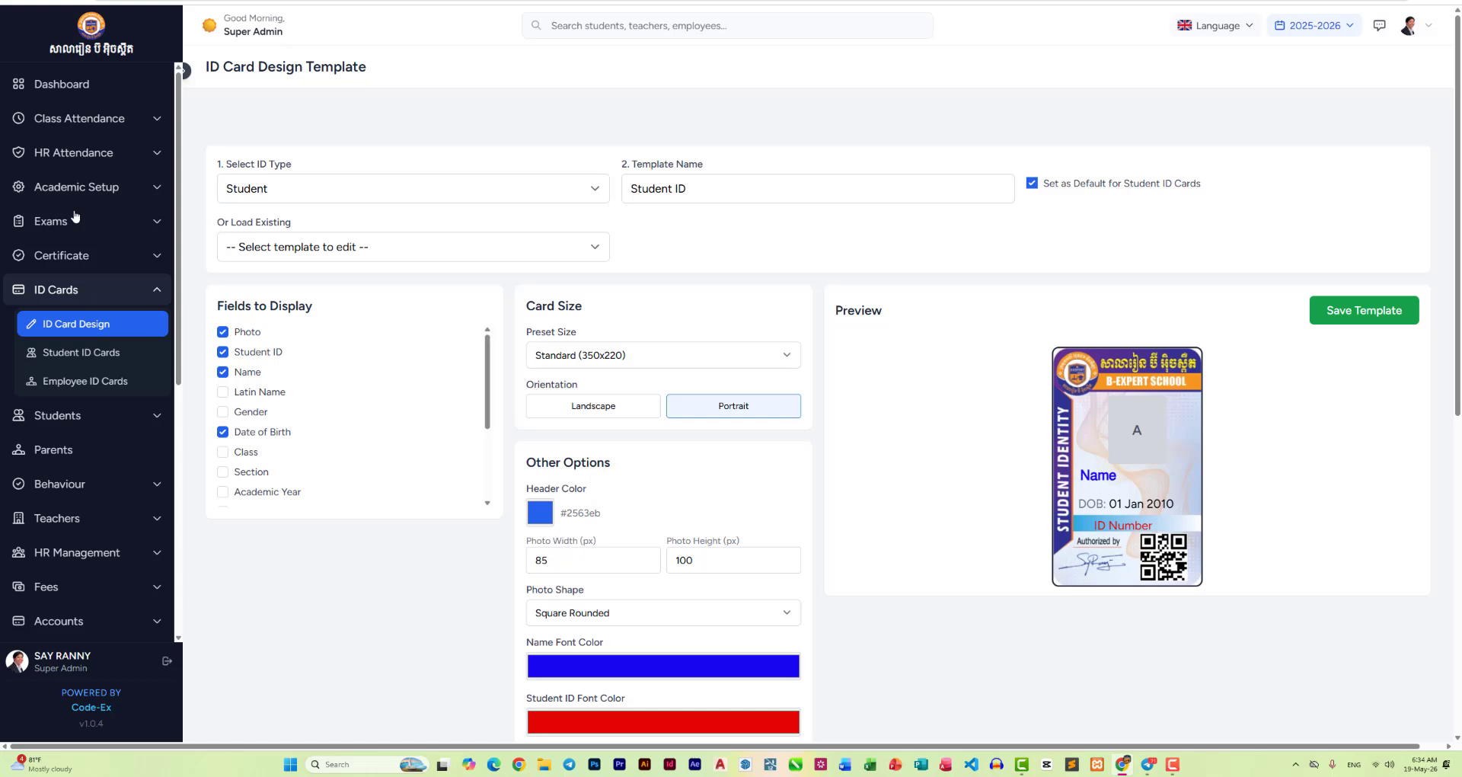
pyautogui.click(278, 181)
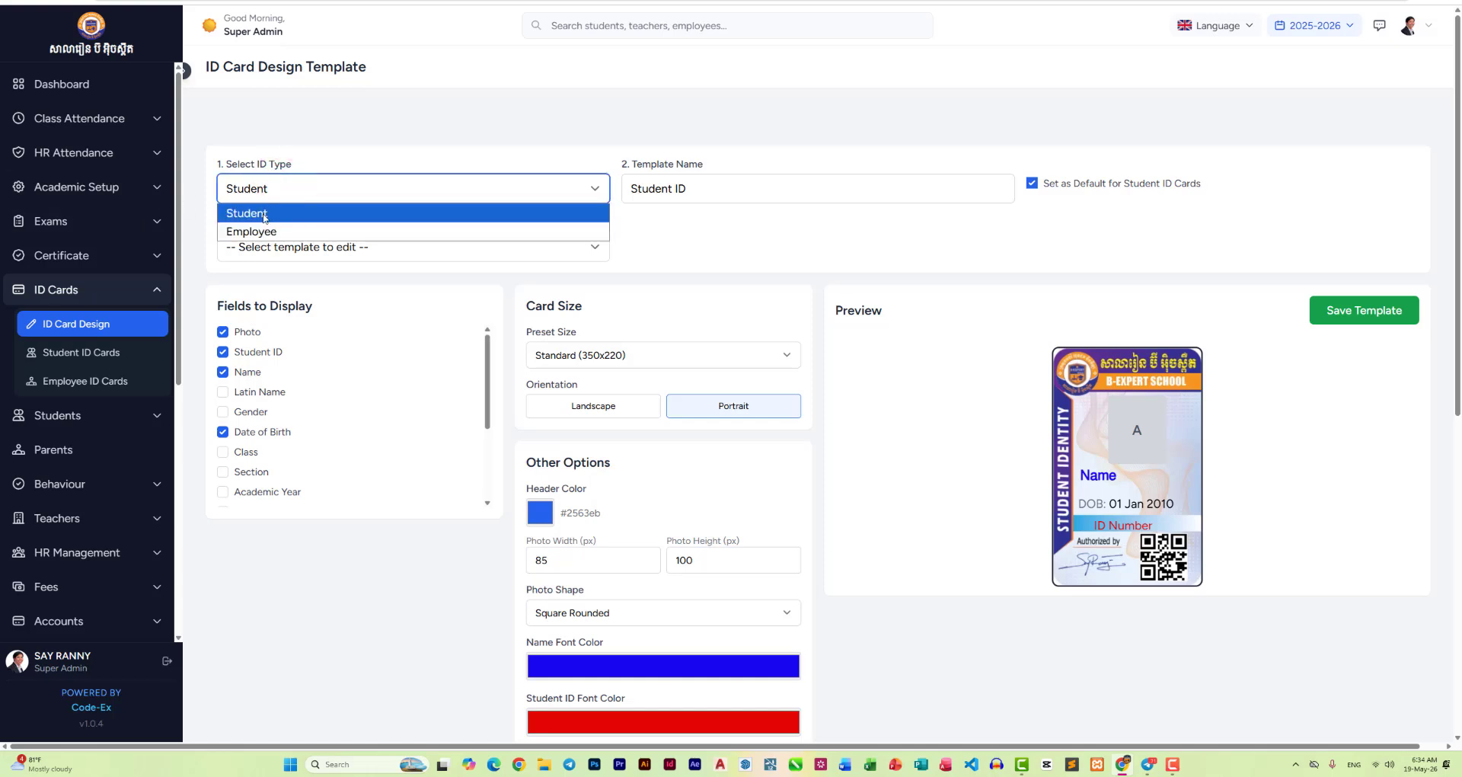
pyautogui.click(260, 214)
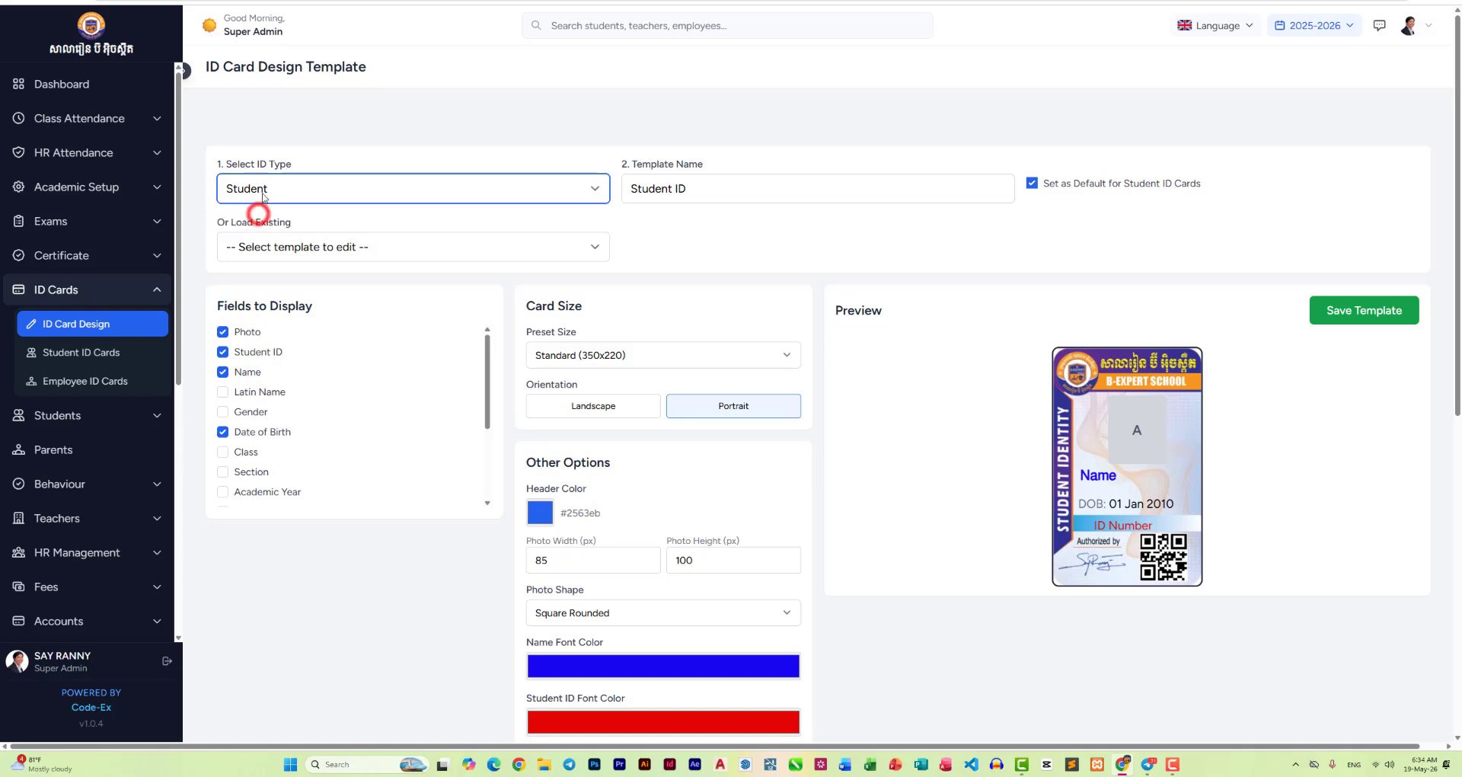
pyautogui.click(255, 191)
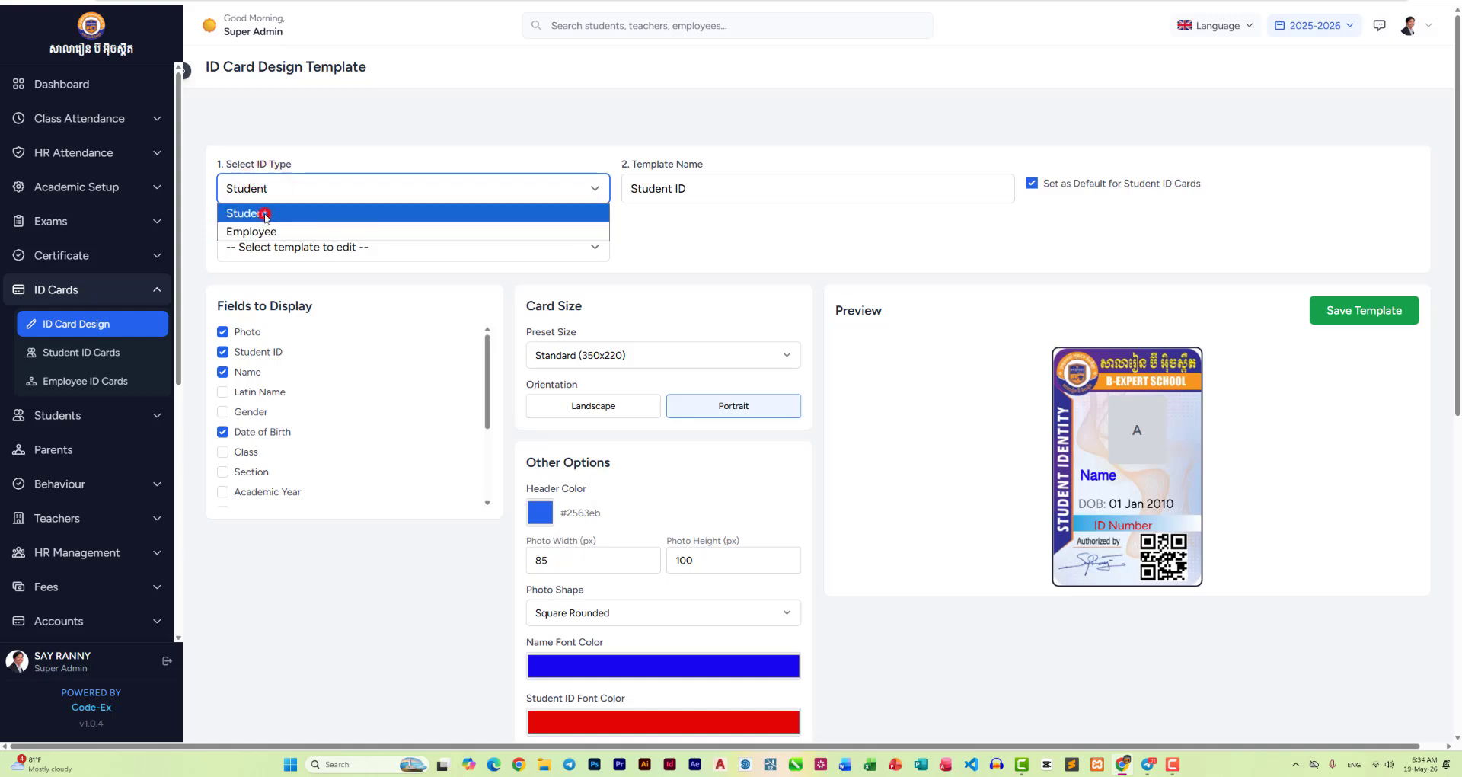
pyautogui.click(262, 216)
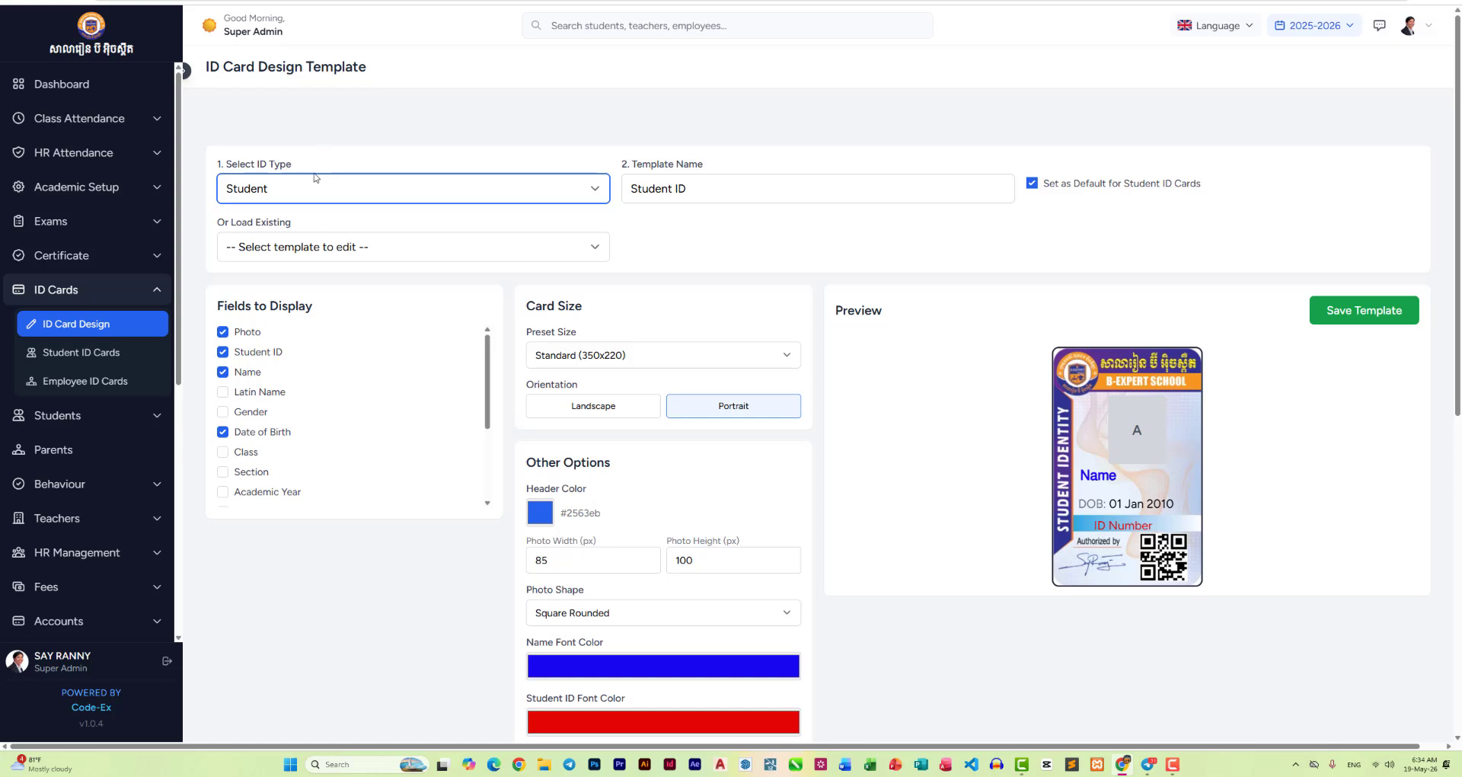
pyautogui.click(531, 141)
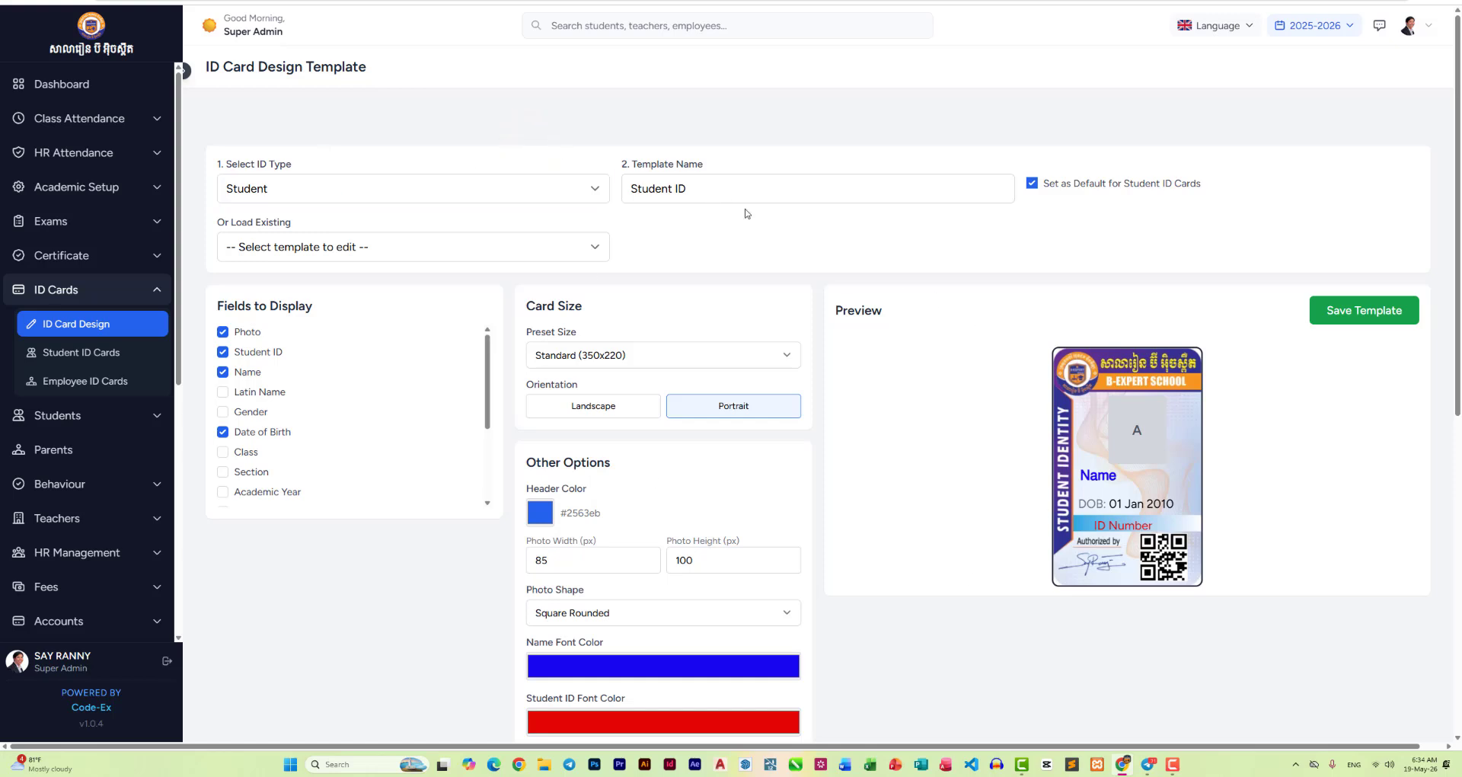
# Step: Check the template name and look through the list of fields available for the student card
pyautogui.click(715, 190)
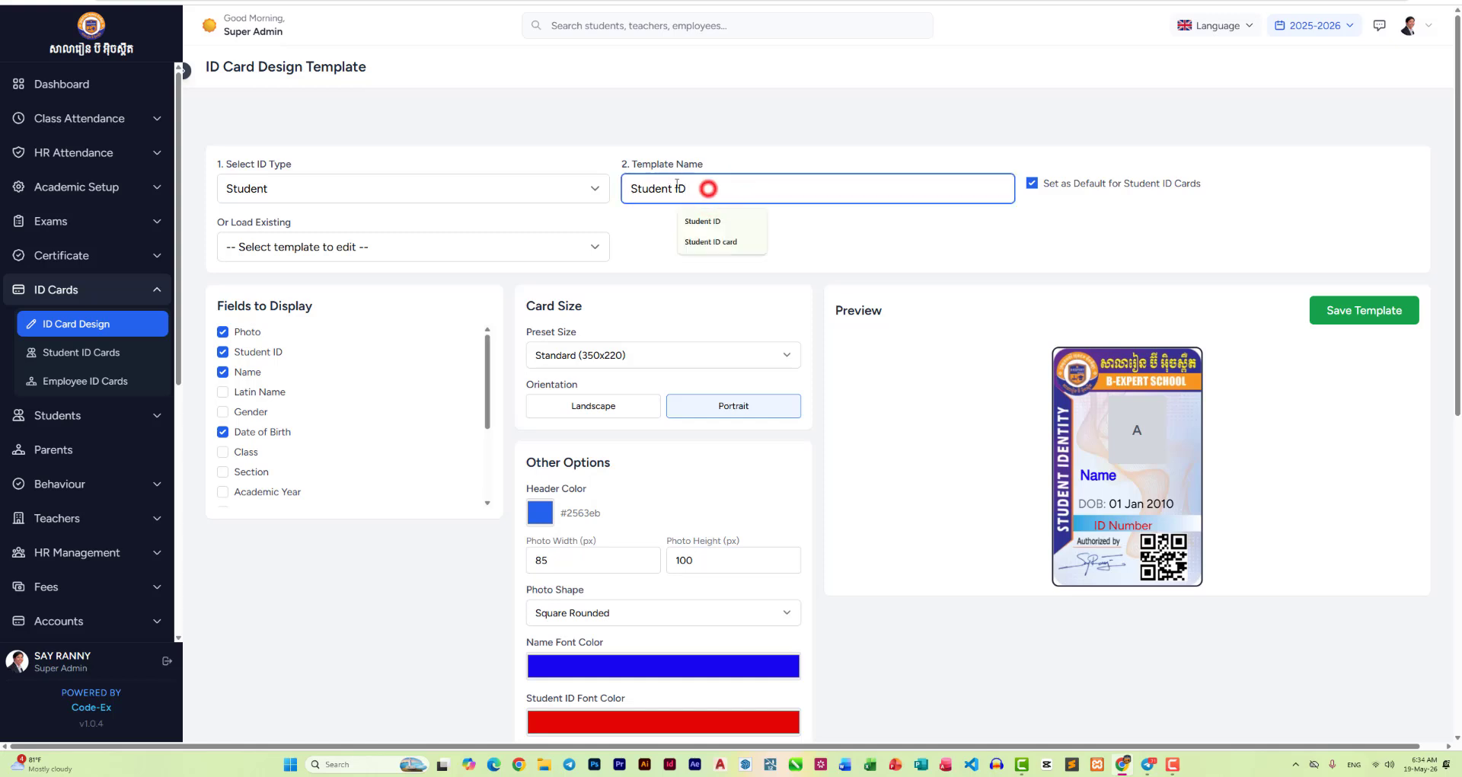
pyautogui.tripleClick(708, 188)
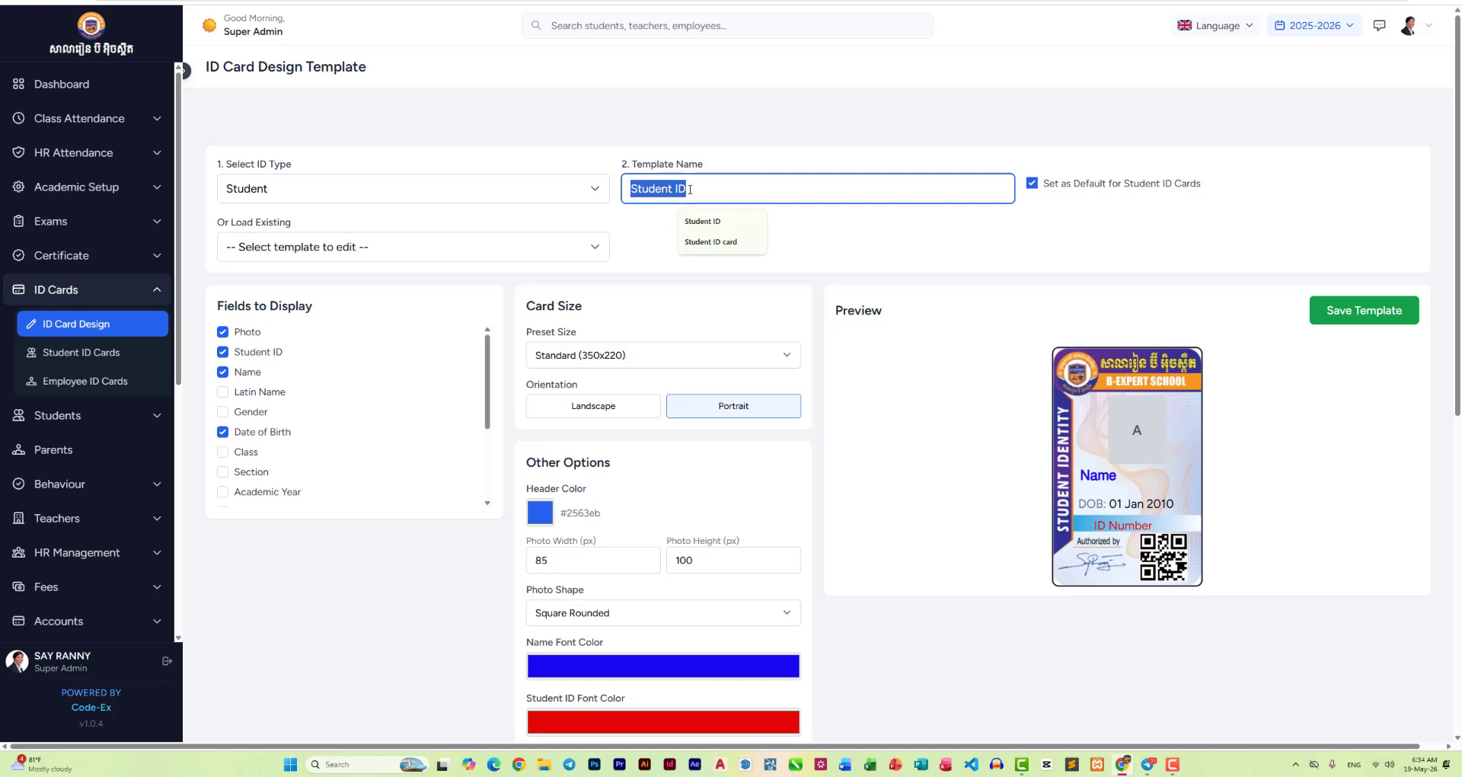
pyautogui.click(830, 240)
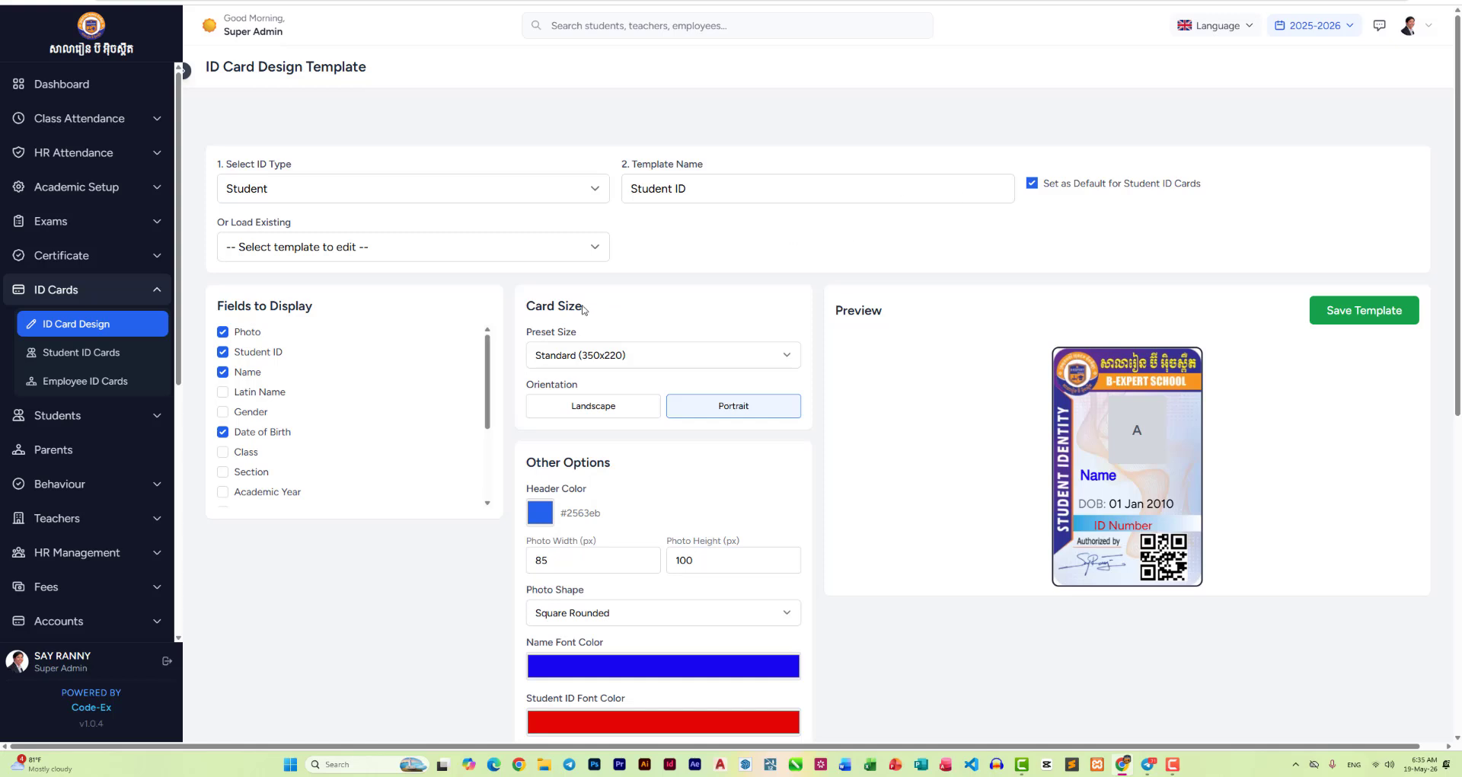
pyautogui.scroll(-2, 239, 368)
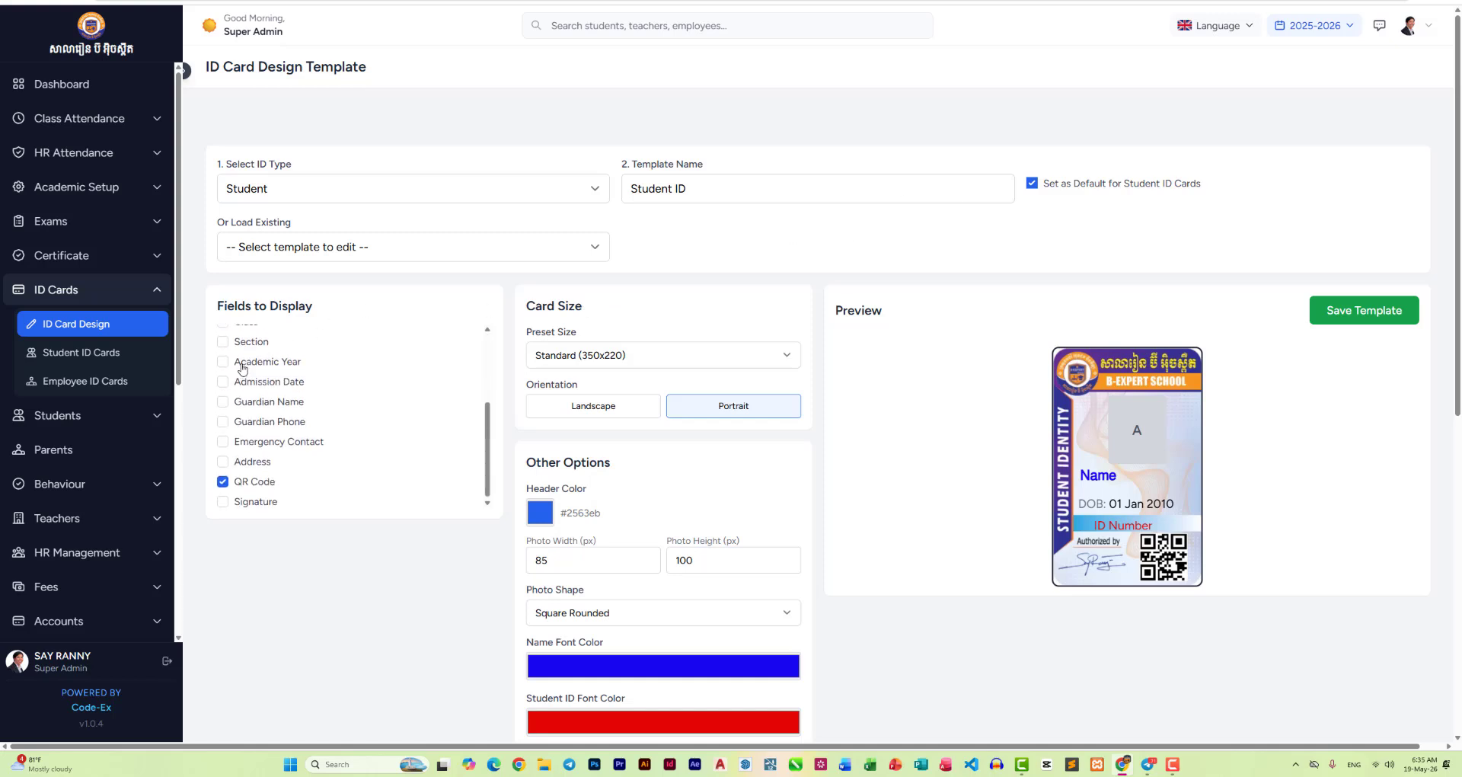
pyautogui.scroll(3, 240, 366)
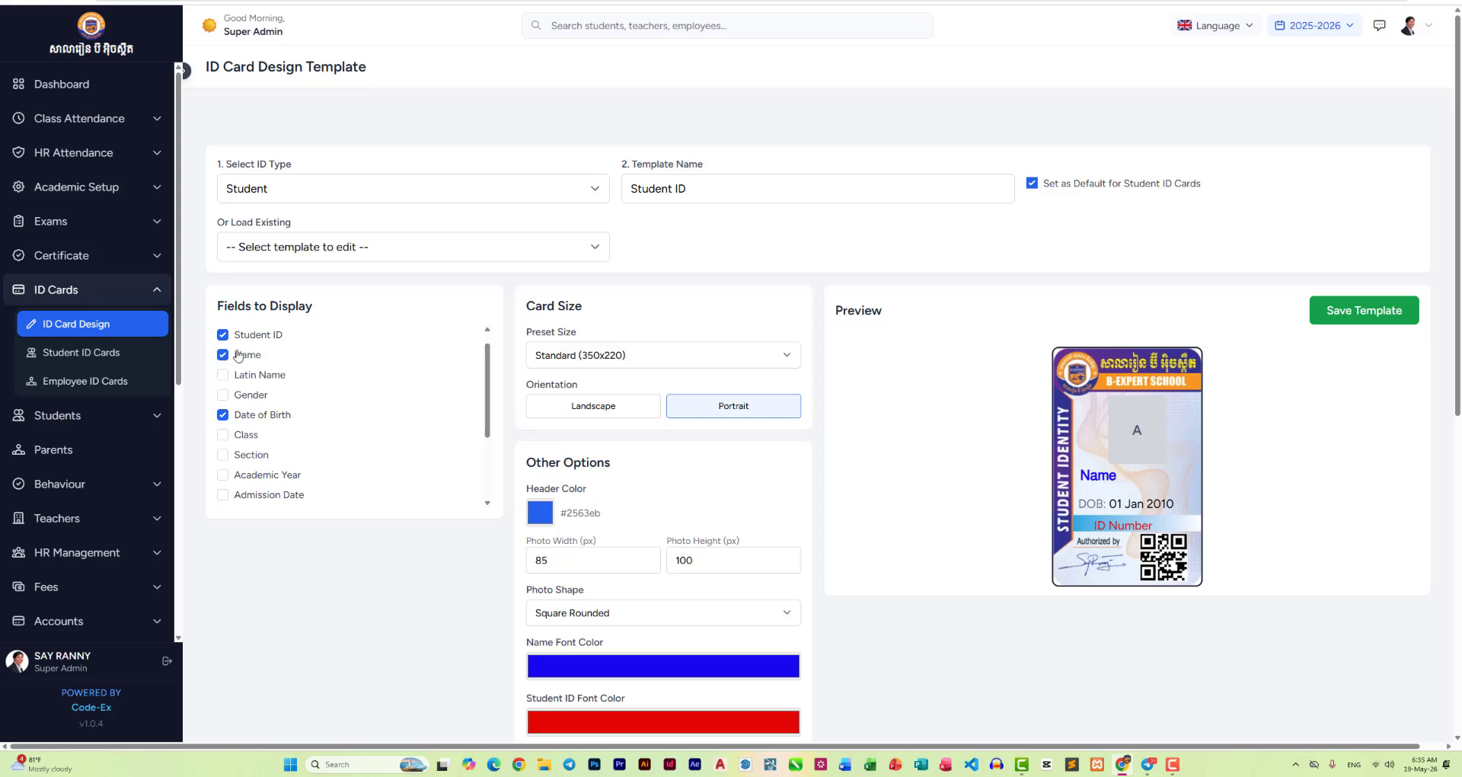
pyautogui.scroll(1, 239, 355)
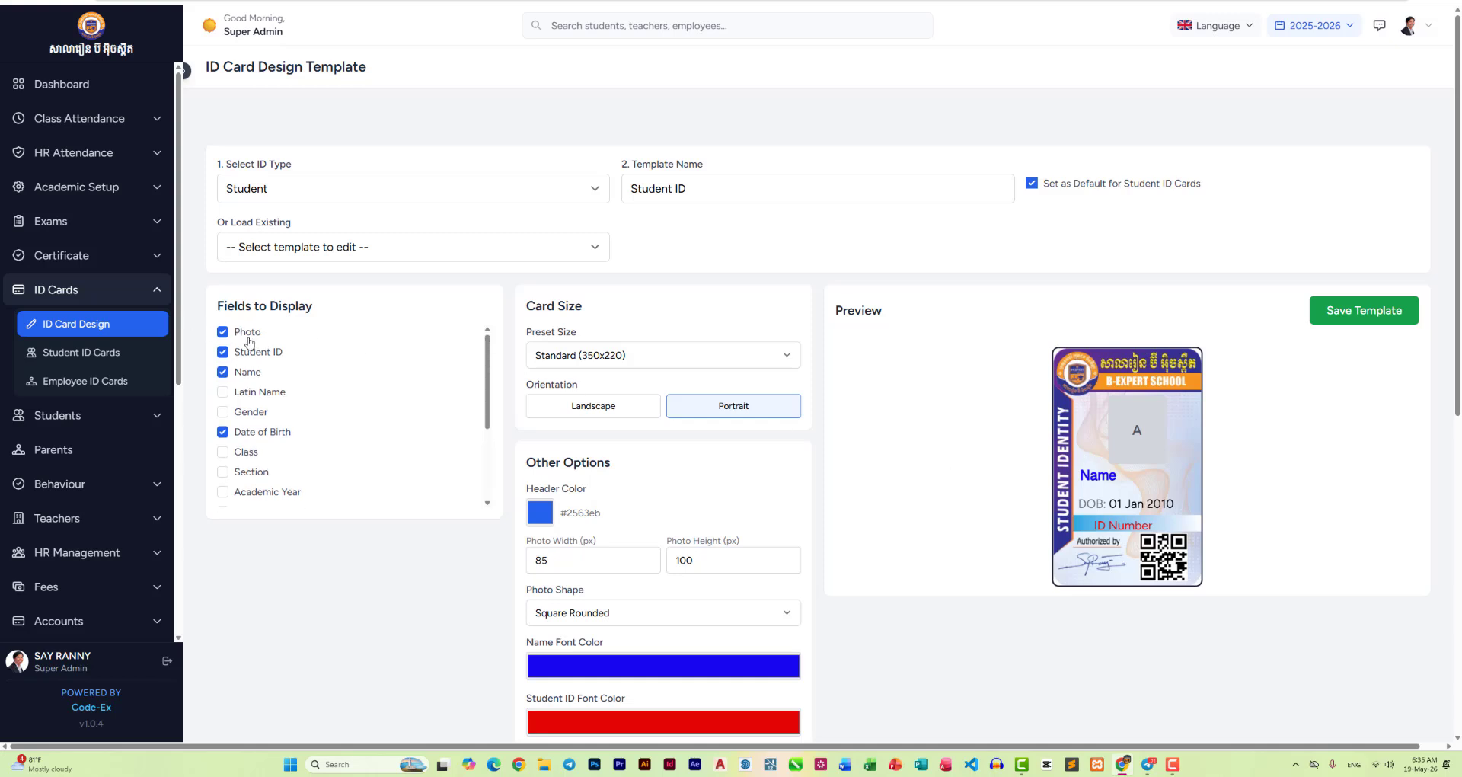
# Step: Try Latin Name in place of Name on the card and restore the original field selection
pyautogui.click(223, 372)
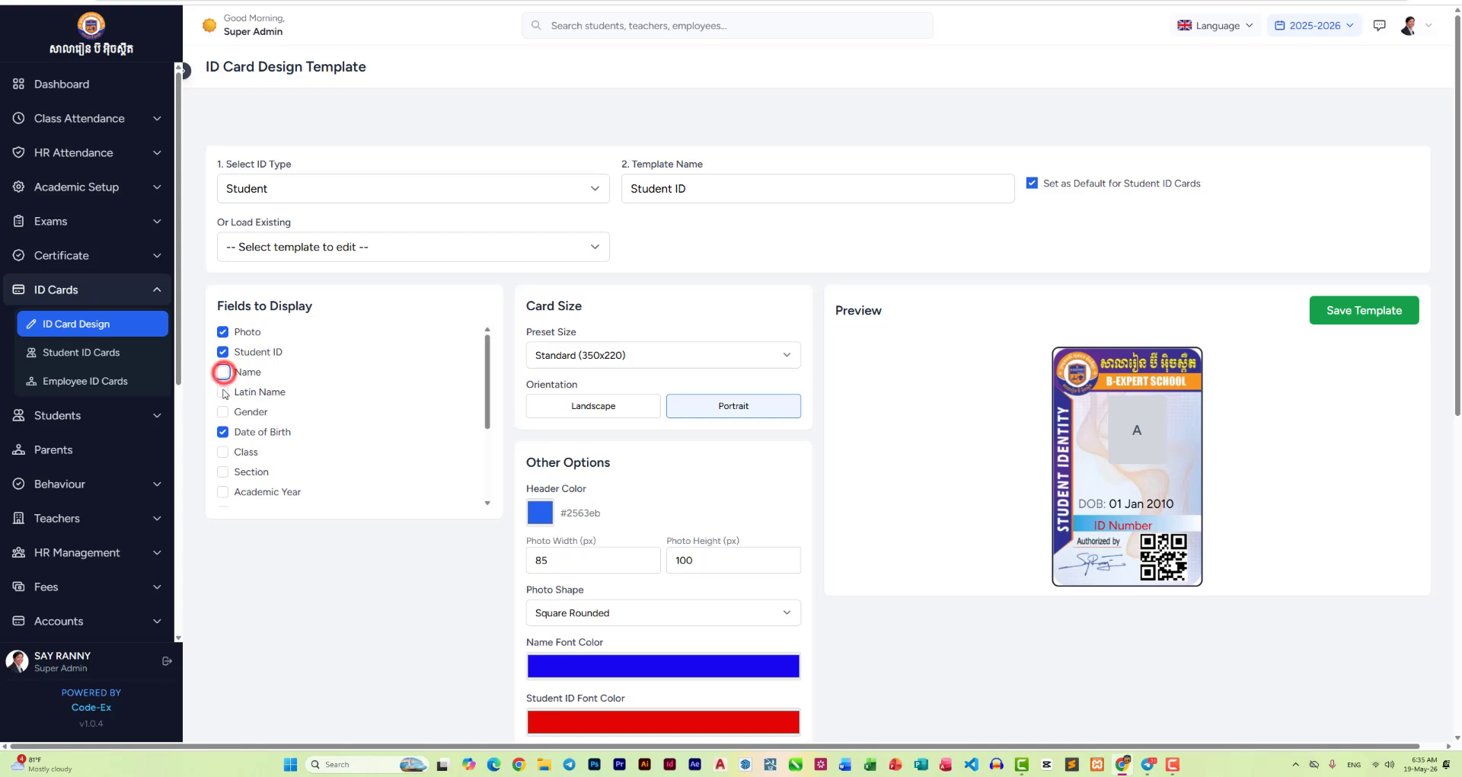
pyautogui.click(223, 392)
pyautogui.click(223, 392)
pyautogui.click(223, 372)
# Step: Review the remaining display fields, the default-template setting and the card preview
pyautogui.scroll(-1, 285, 379)
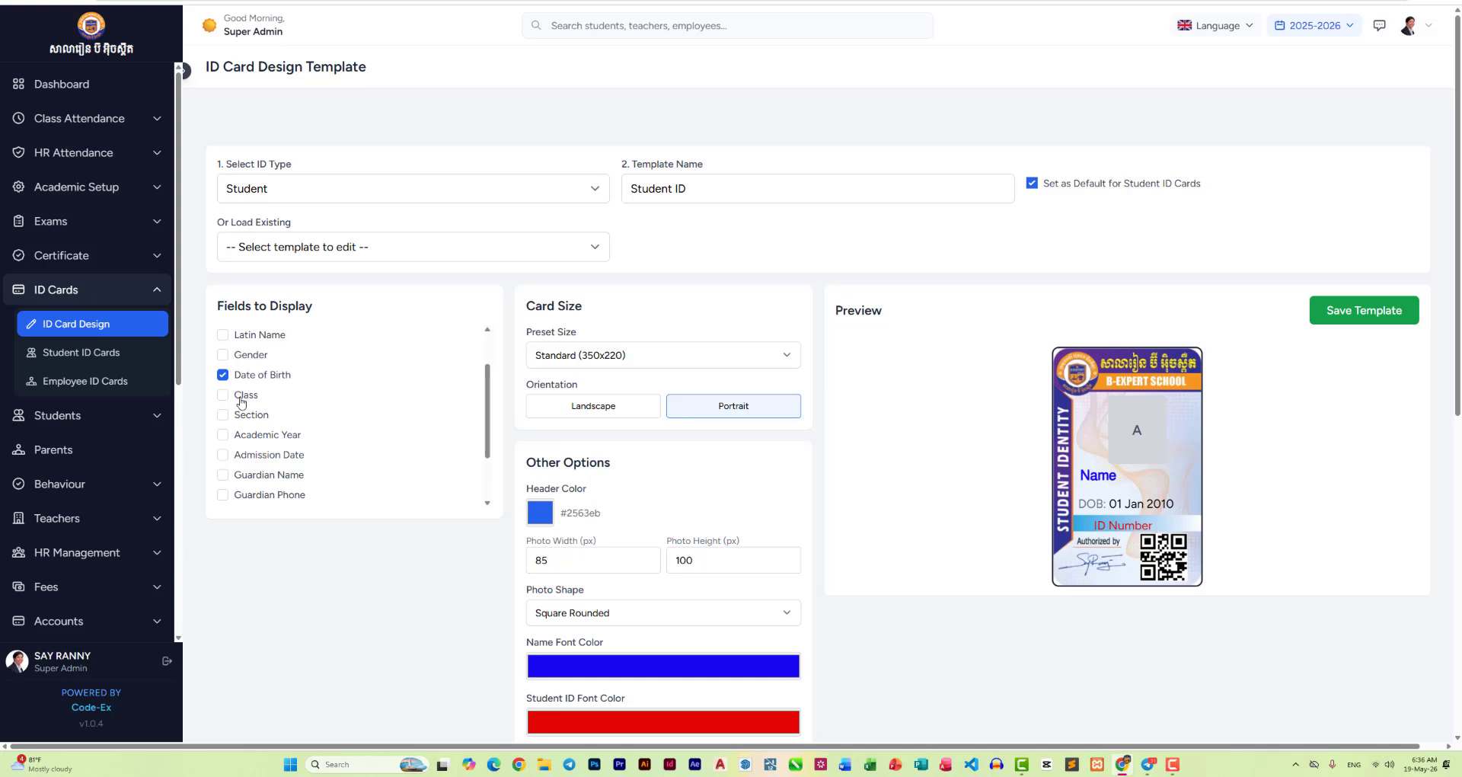
pyautogui.scroll(-1, 244, 443)
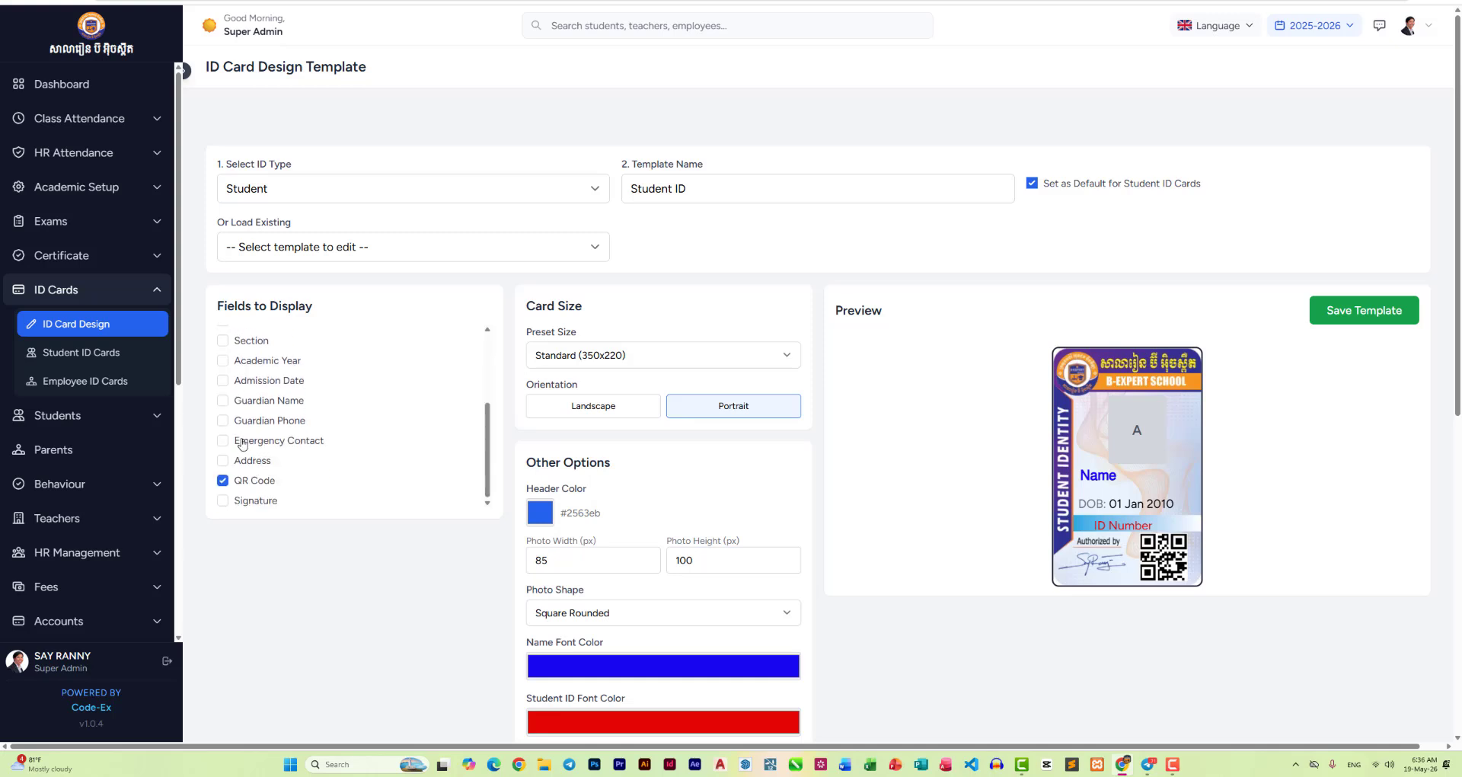
pyautogui.scroll(-2, 244, 405)
pyautogui.scroll(2, 245, 406)
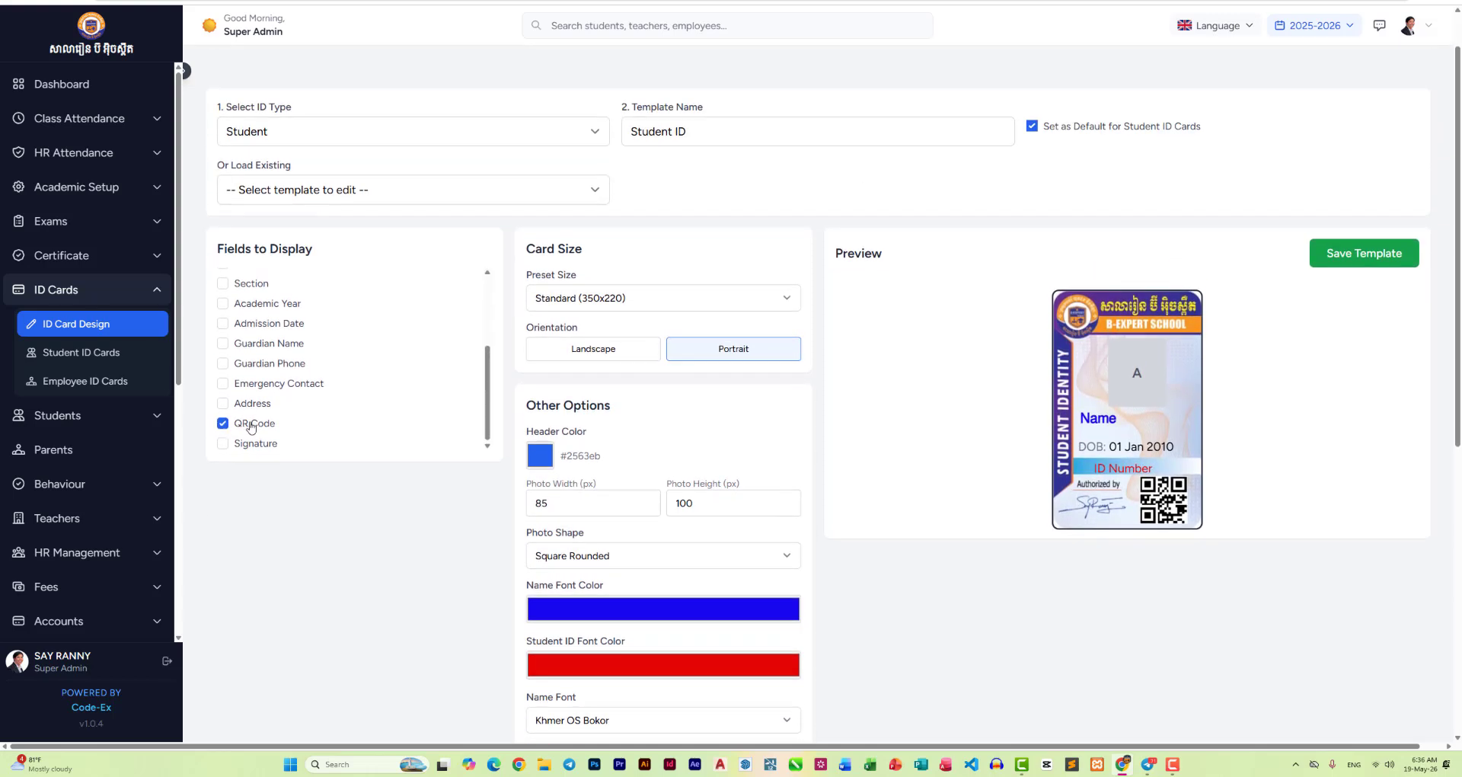
pyautogui.scroll(-1, 259, 428)
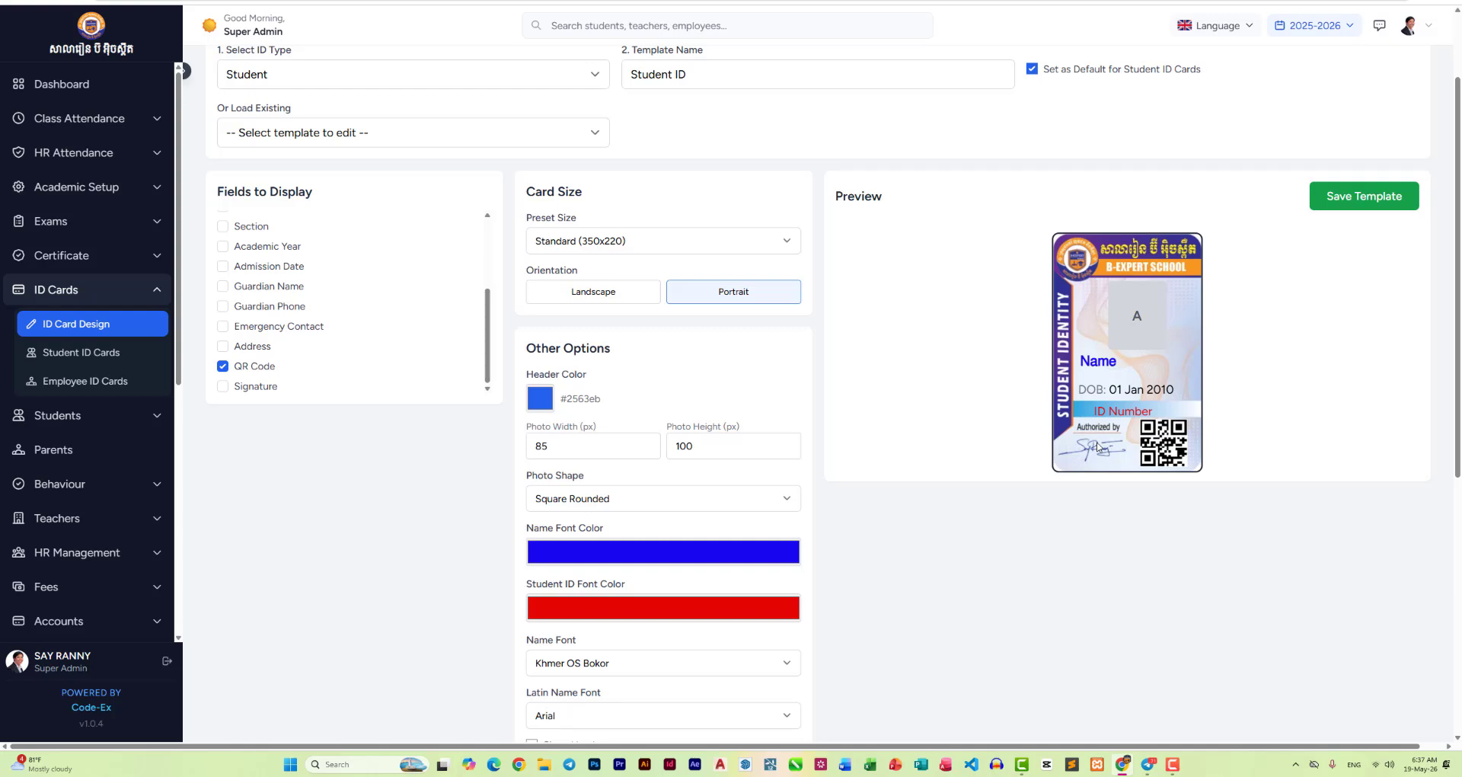
pyautogui.scroll(3, 309, 321)
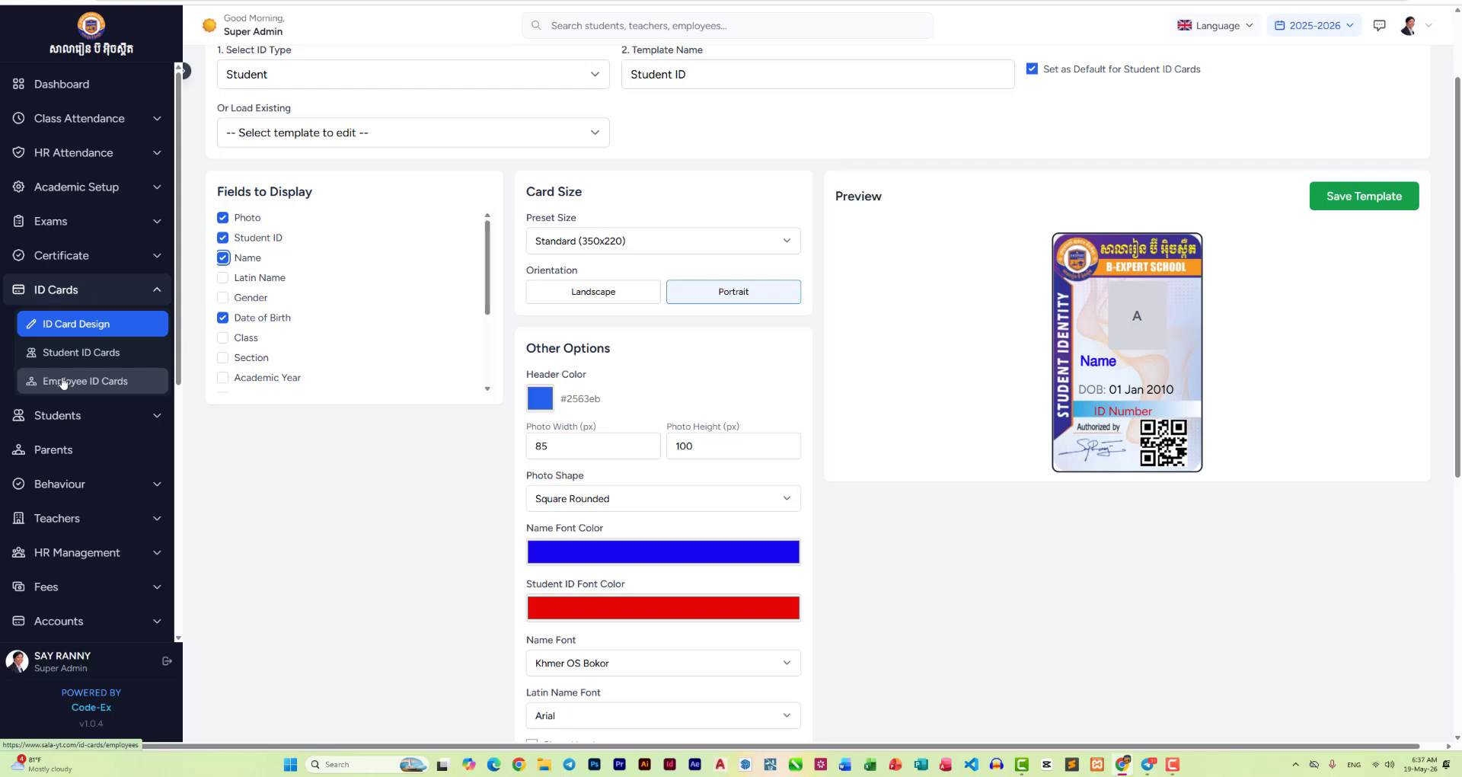
pyautogui.scroll(1, 317, 158)
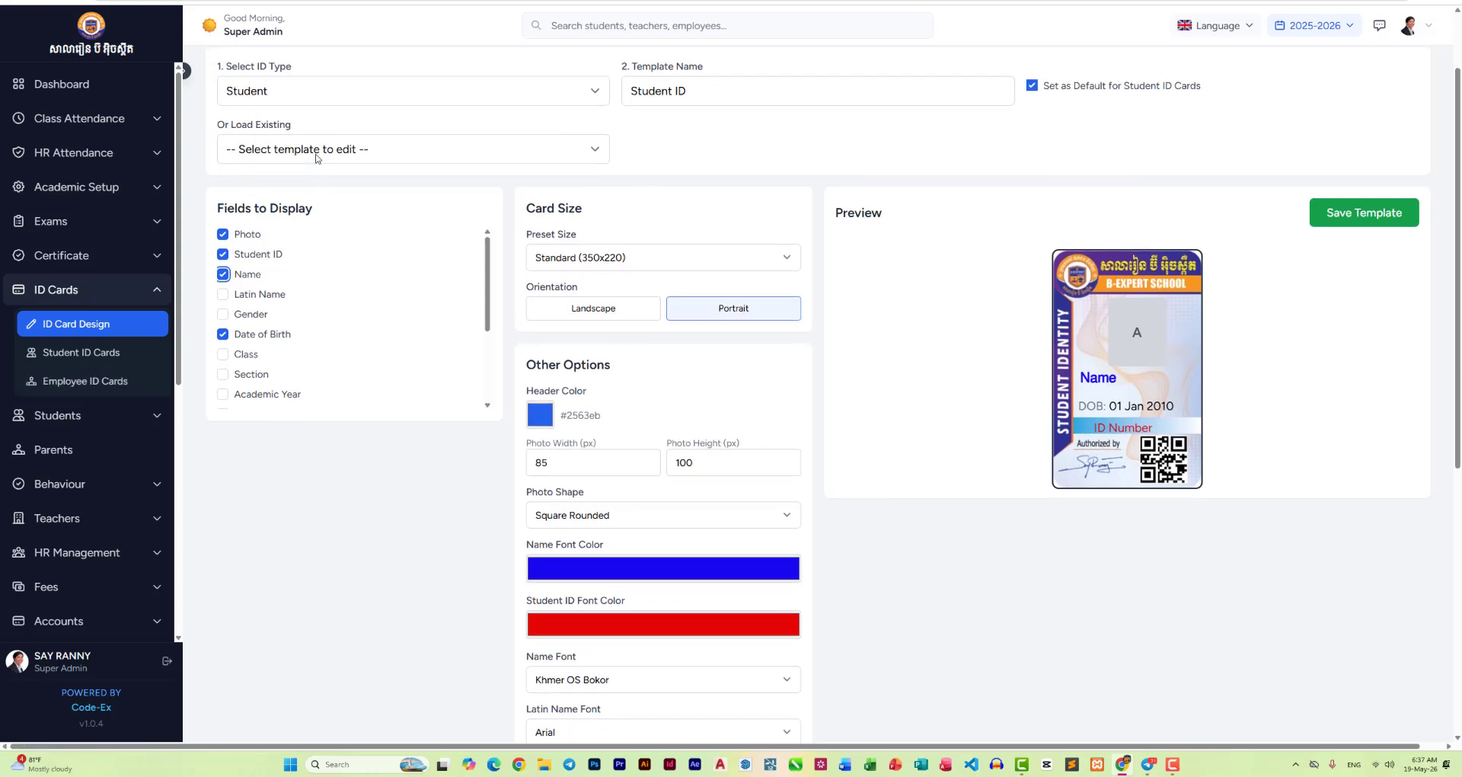
pyautogui.scroll(1, 318, 158)
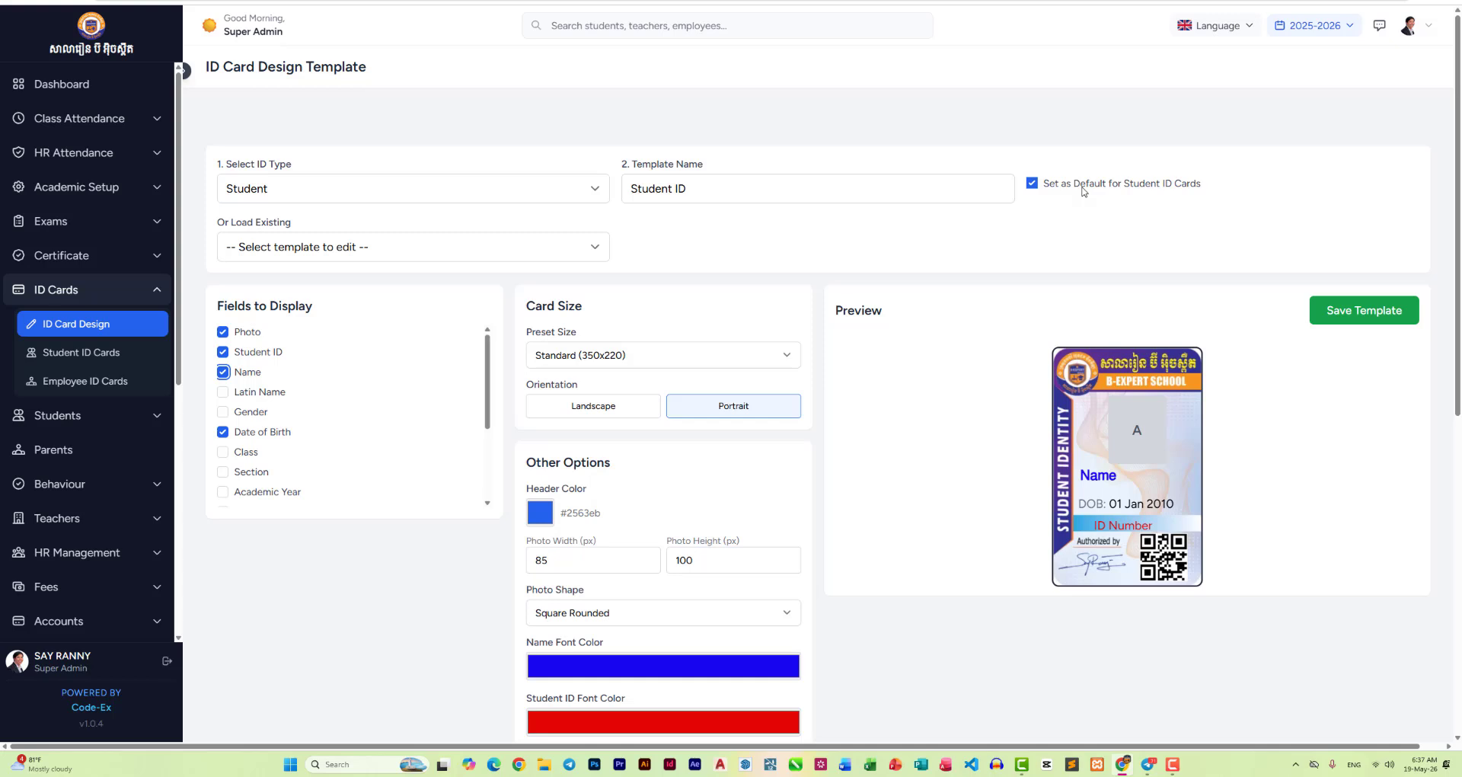
pyautogui.scroll(-1, 727, 278)
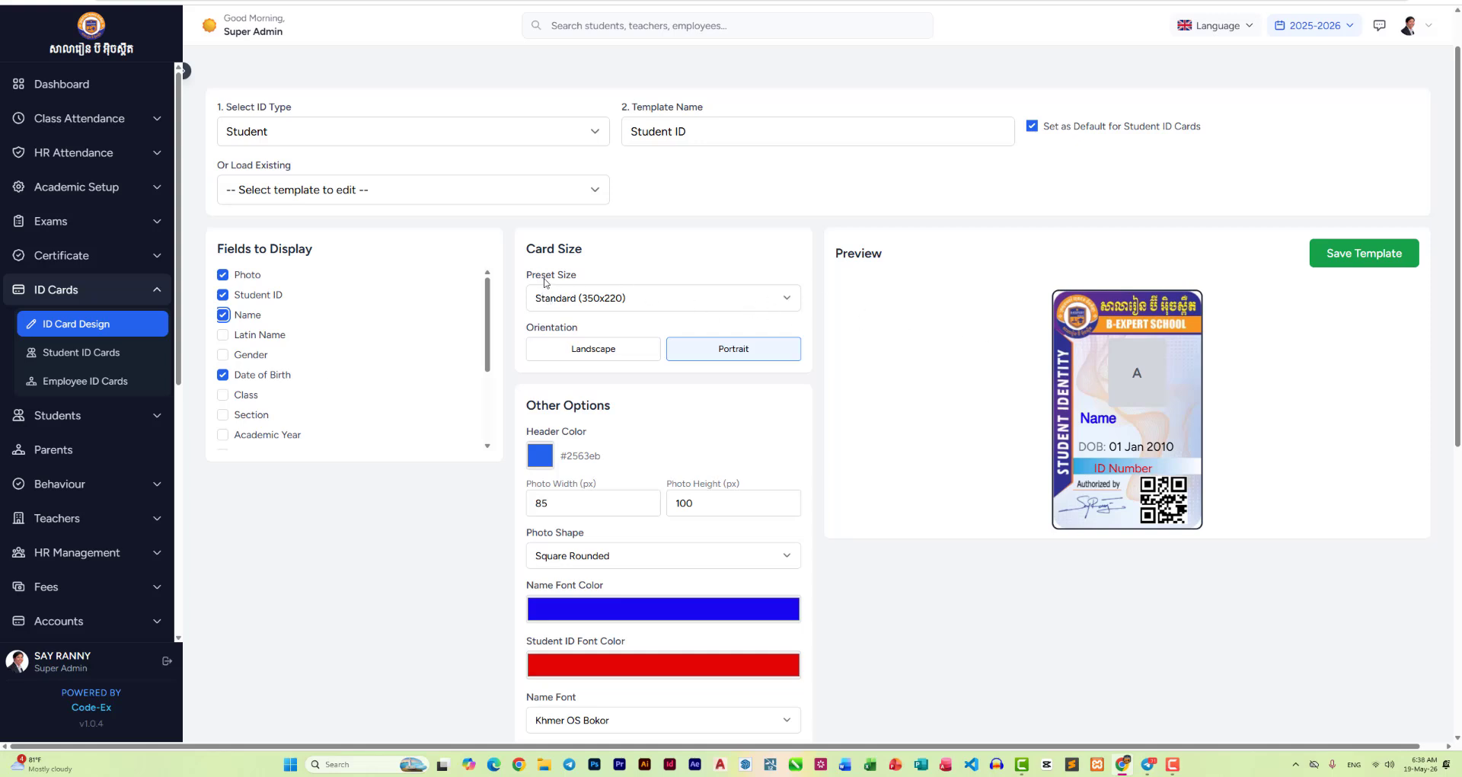
# Step: Select the Standard (350x220) preset size and set the orientation to Portrait after trying Landscape
pyautogui.click(543, 297)
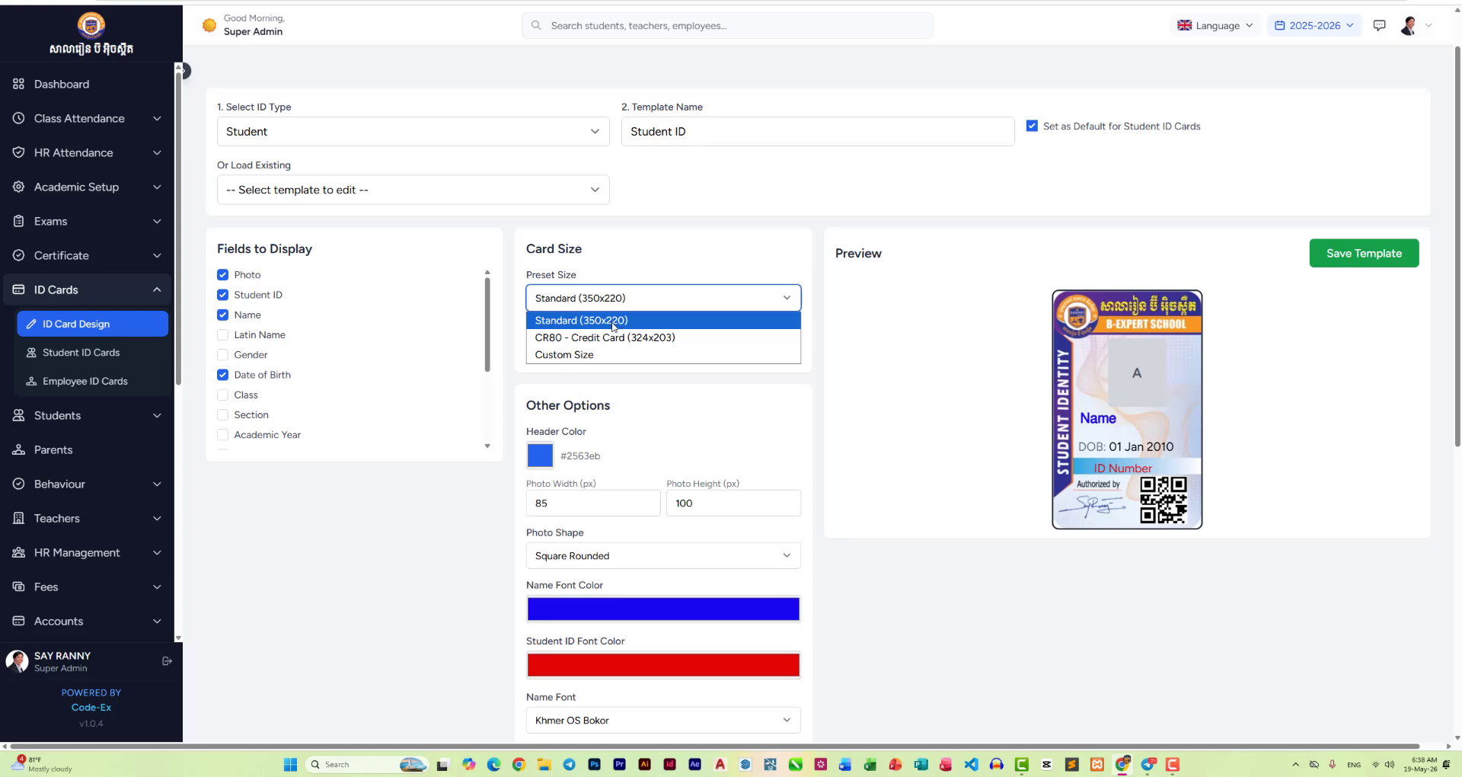
pyautogui.click(613, 321)
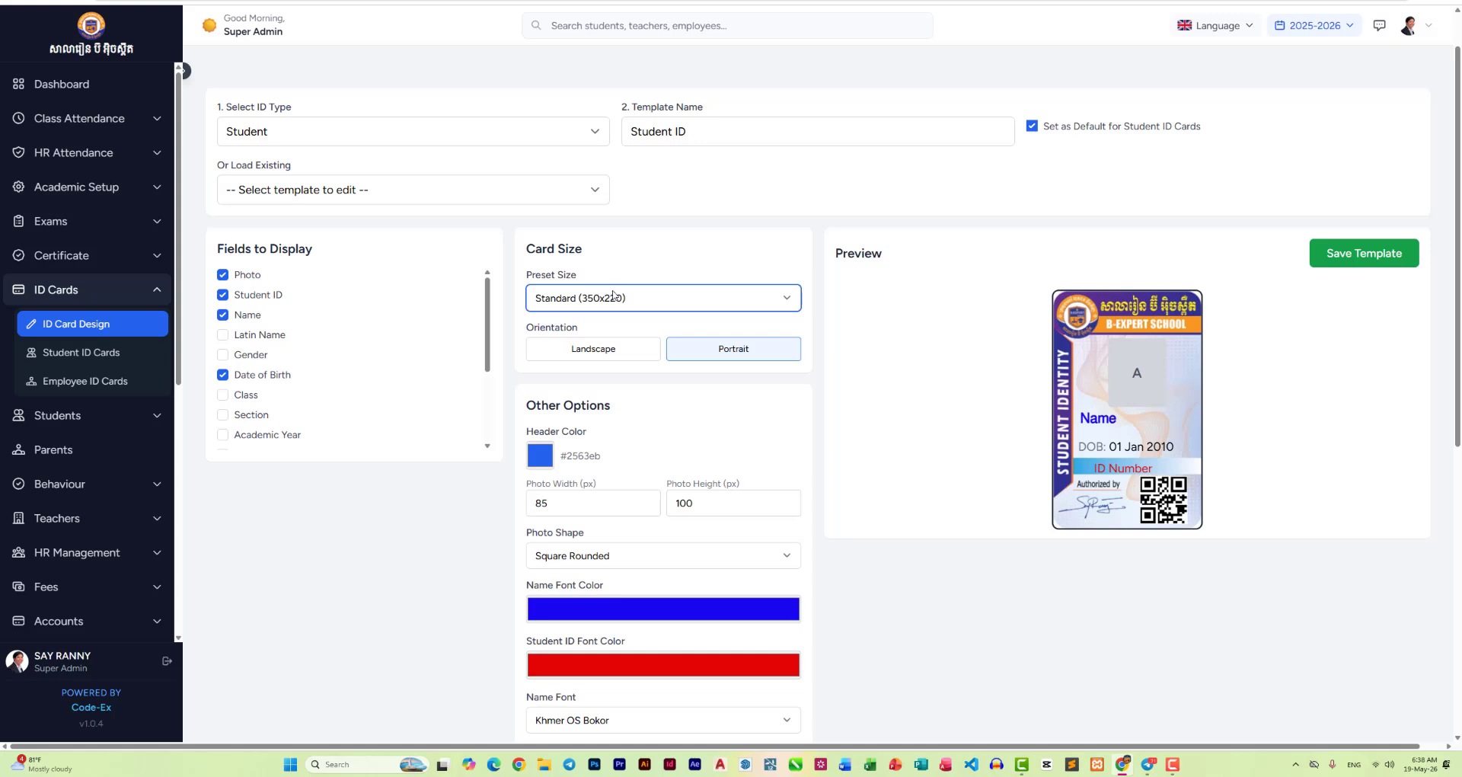
pyautogui.click(565, 356)
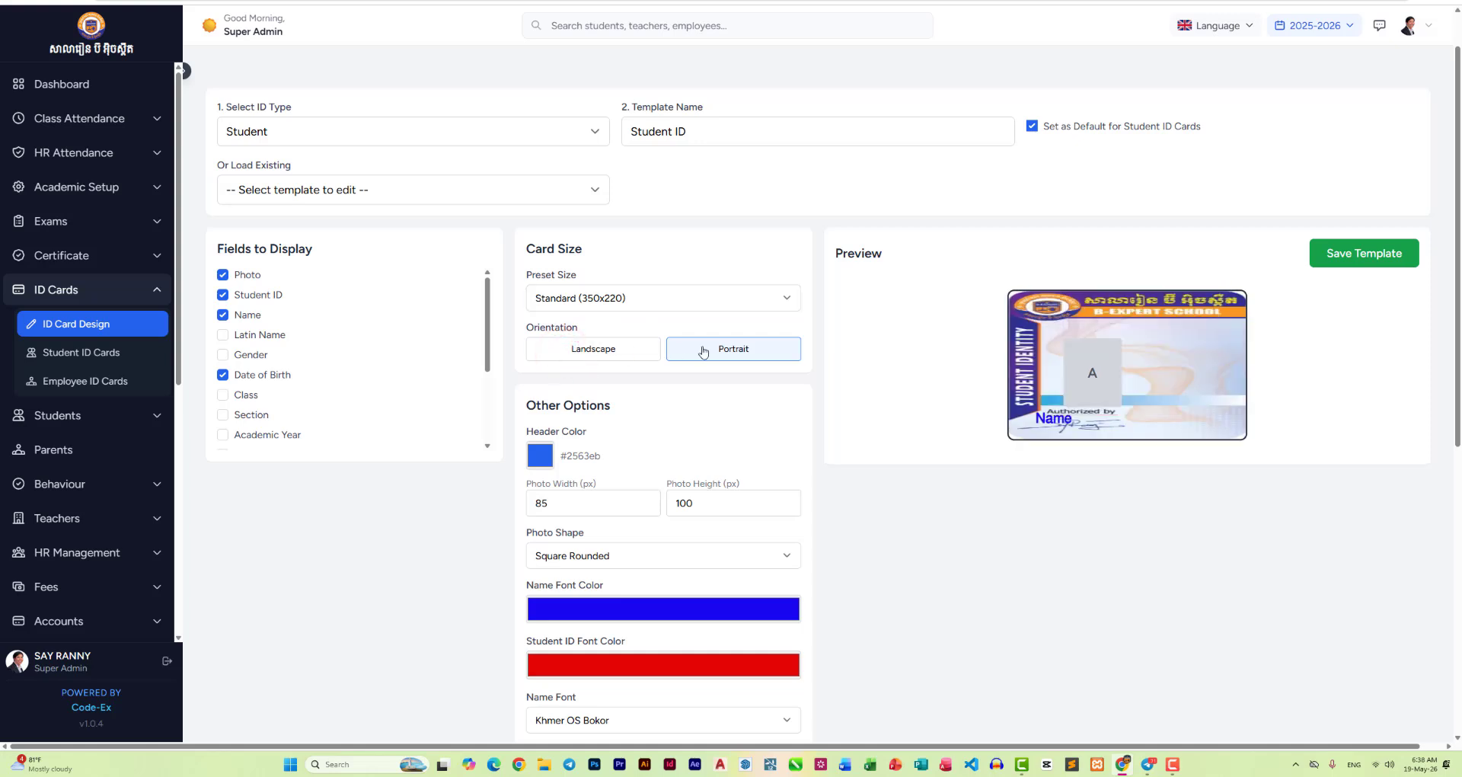
pyautogui.click(728, 351)
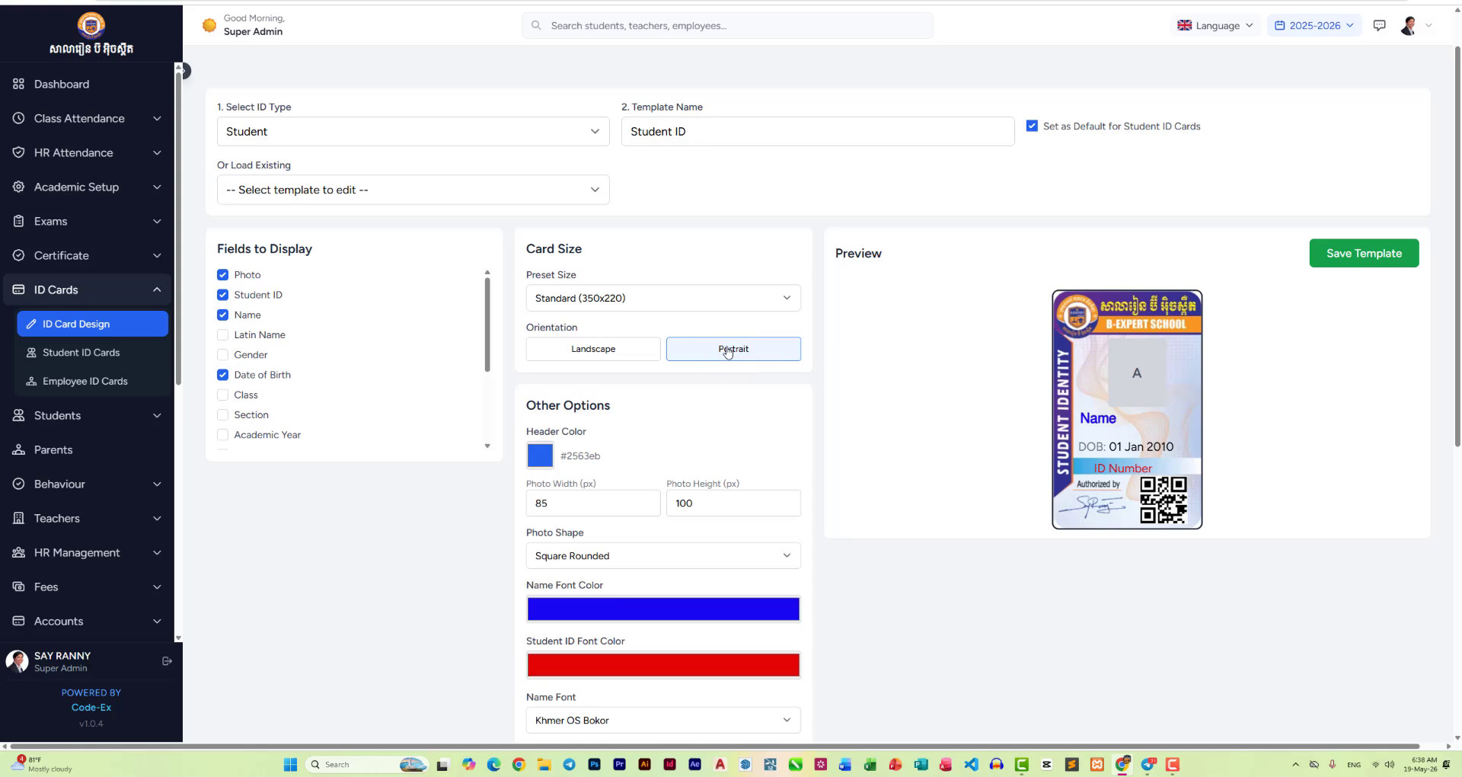
# Step: Try the Show Header option on the student card and switch it back off
pyautogui.scroll(-2, 540, 339)
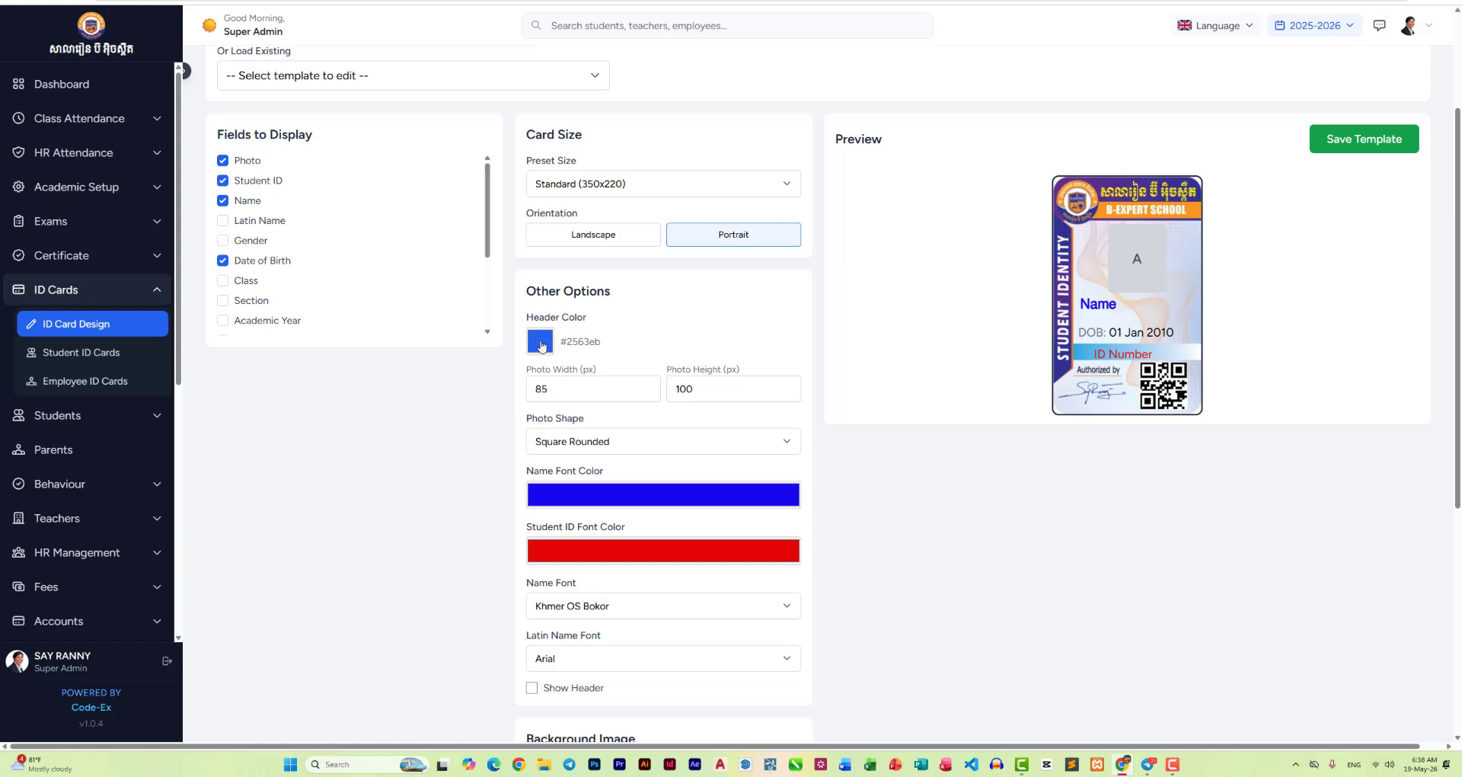
pyautogui.scroll(-1, 542, 345)
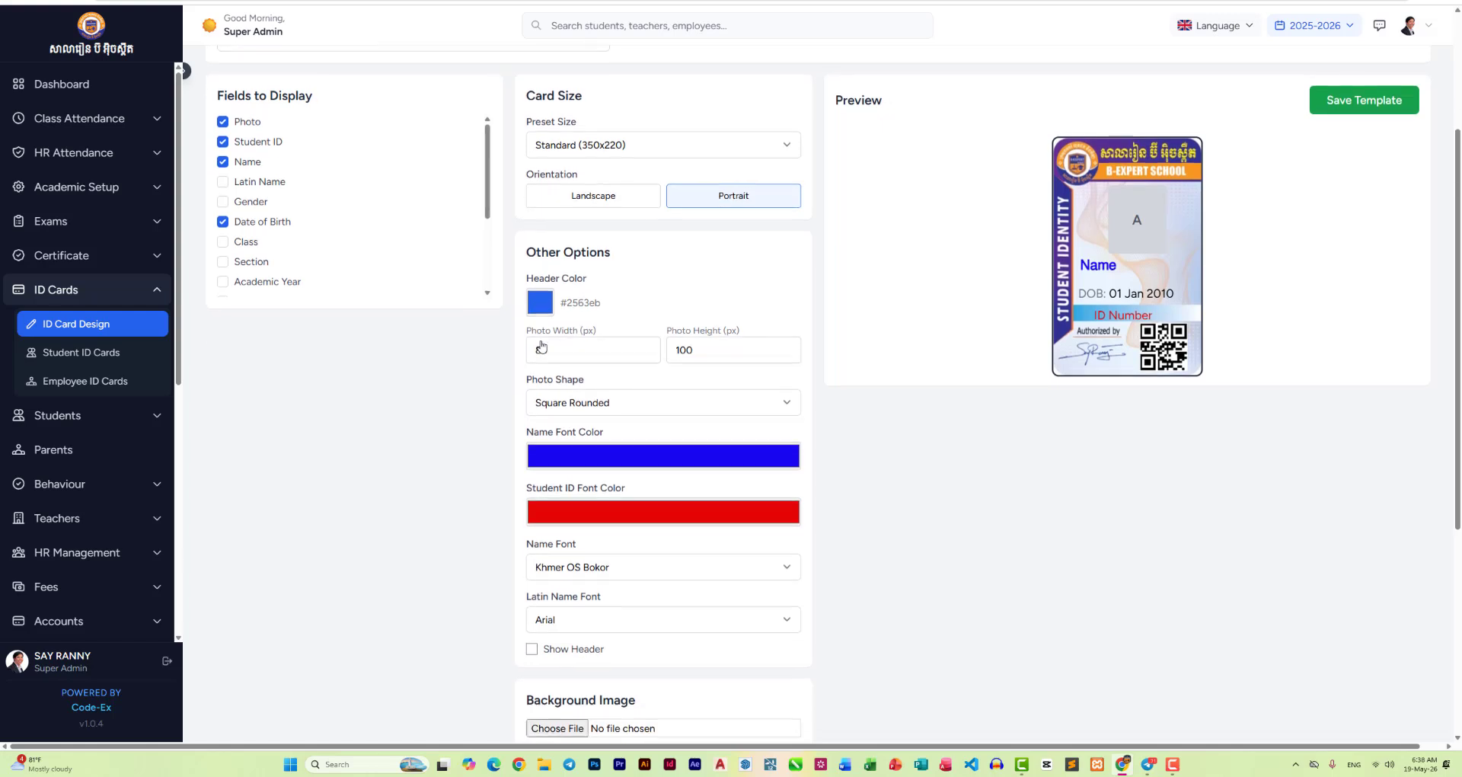
pyautogui.scroll(1, 542, 341)
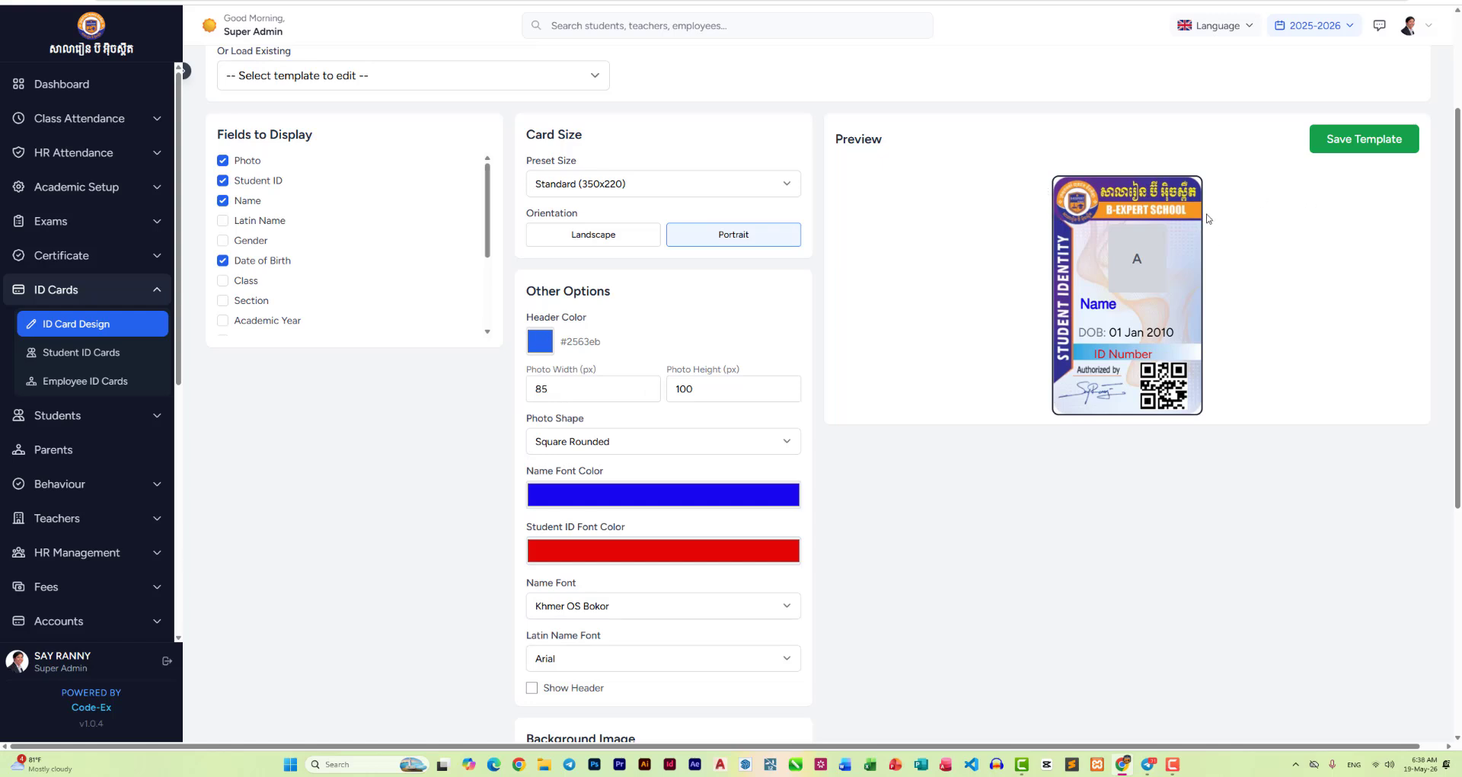
pyautogui.scroll(-1, 558, 648)
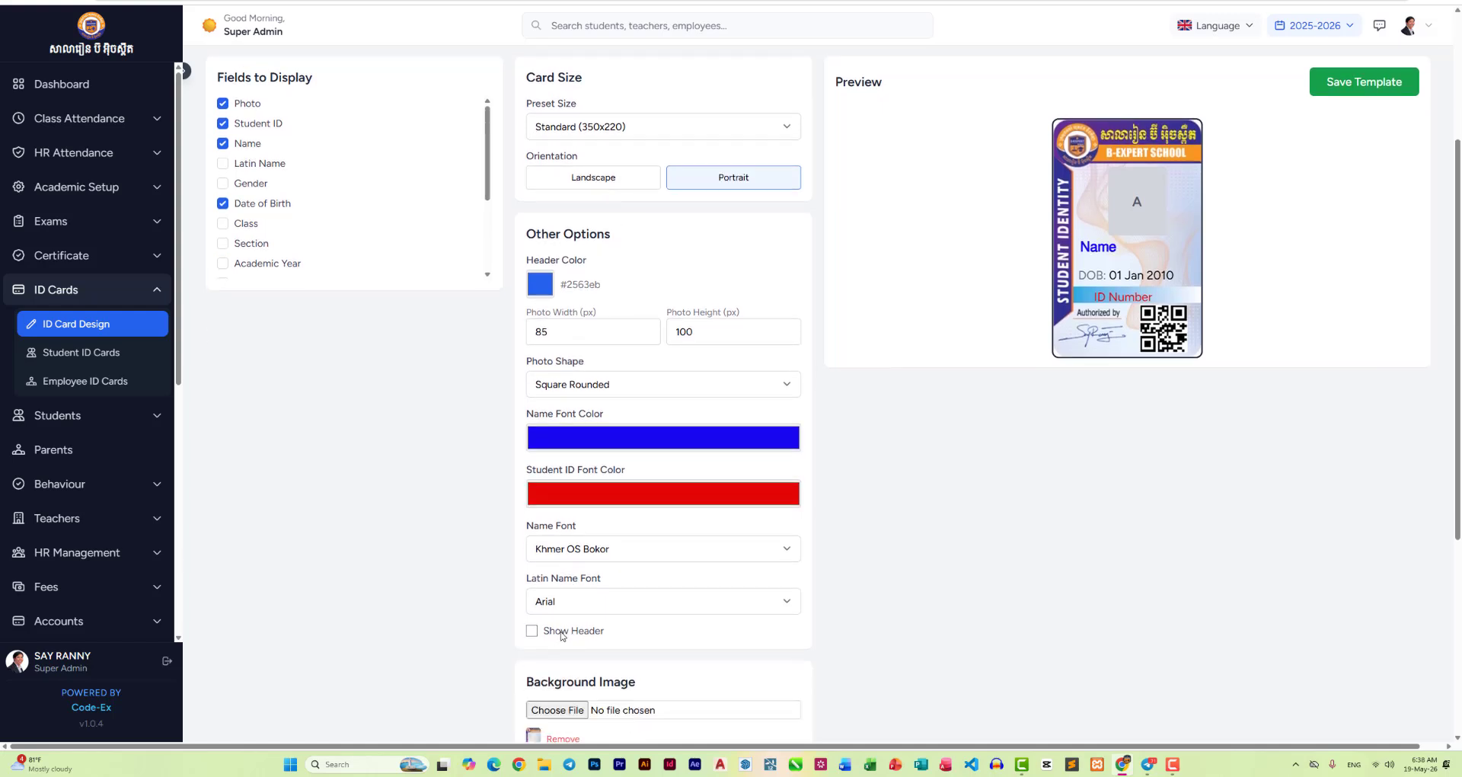
pyautogui.click(552, 634)
pyautogui.click(552, 634)
pyautogui.scroll(-1, 613, 299)
pyautogui.click(645, 238)
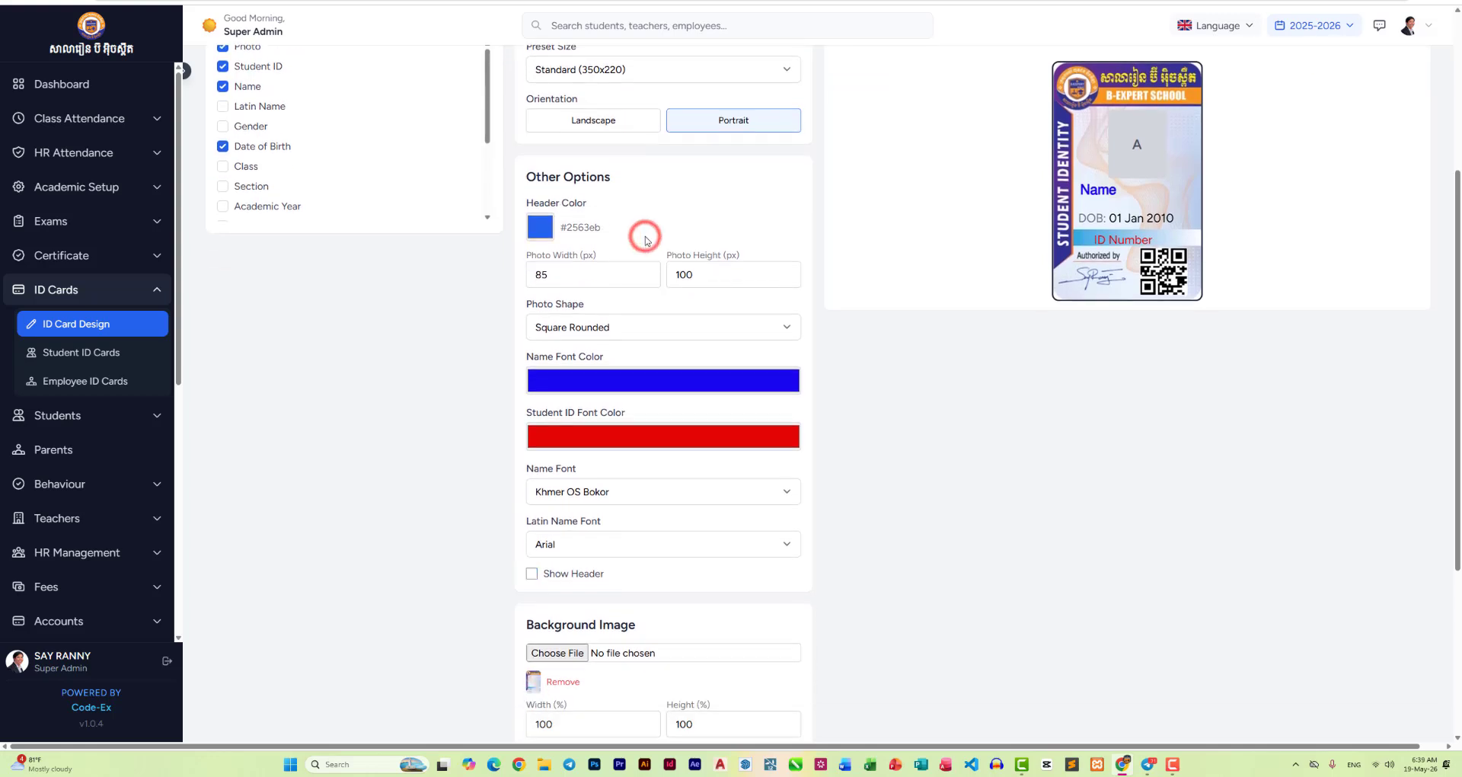
# Step: Try the Circle and Square photo shapes on the card and return the photo shape to Square Rounded
pyautogui.scroll(1, 645, 237)
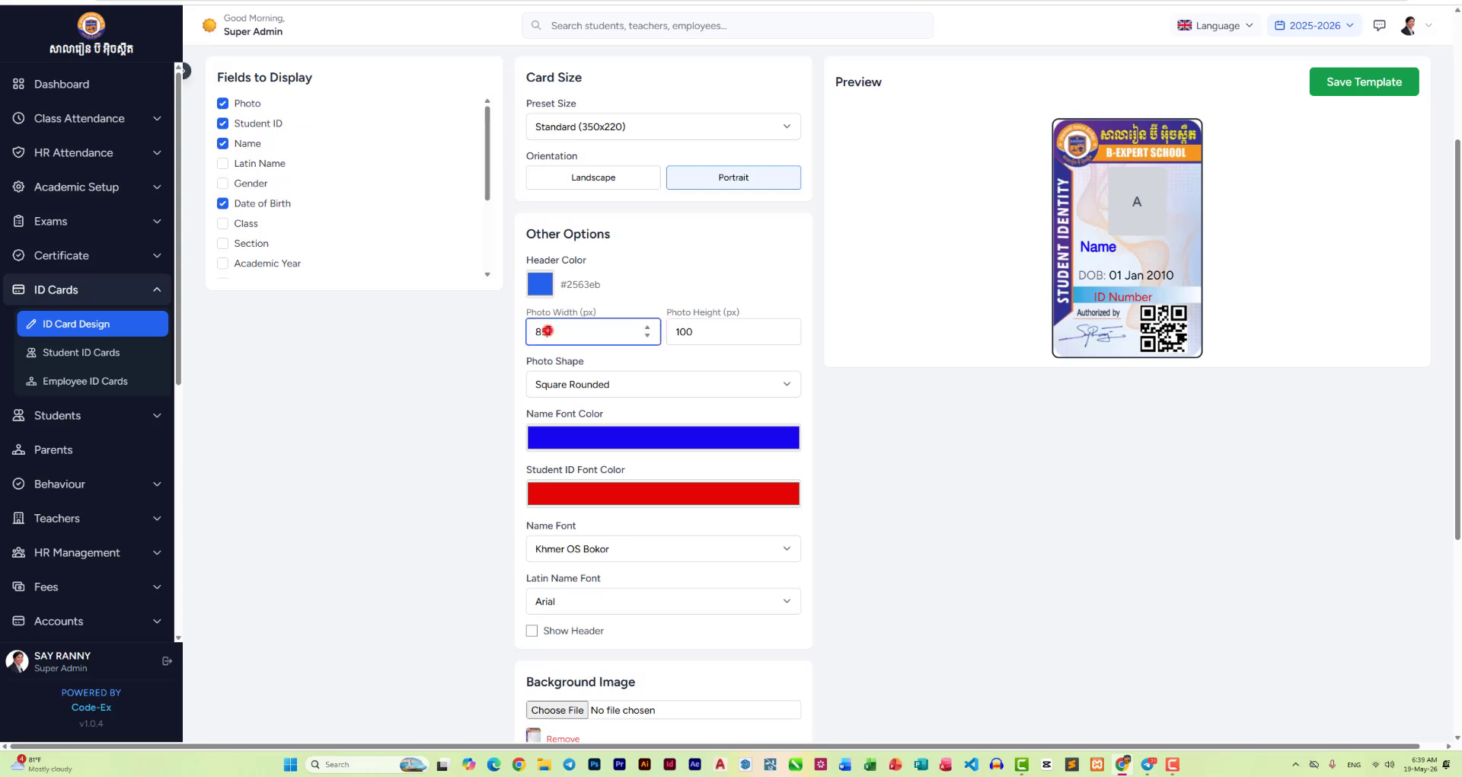
pyautogui.click(545, 330)
pyautogui.click(709, 306)
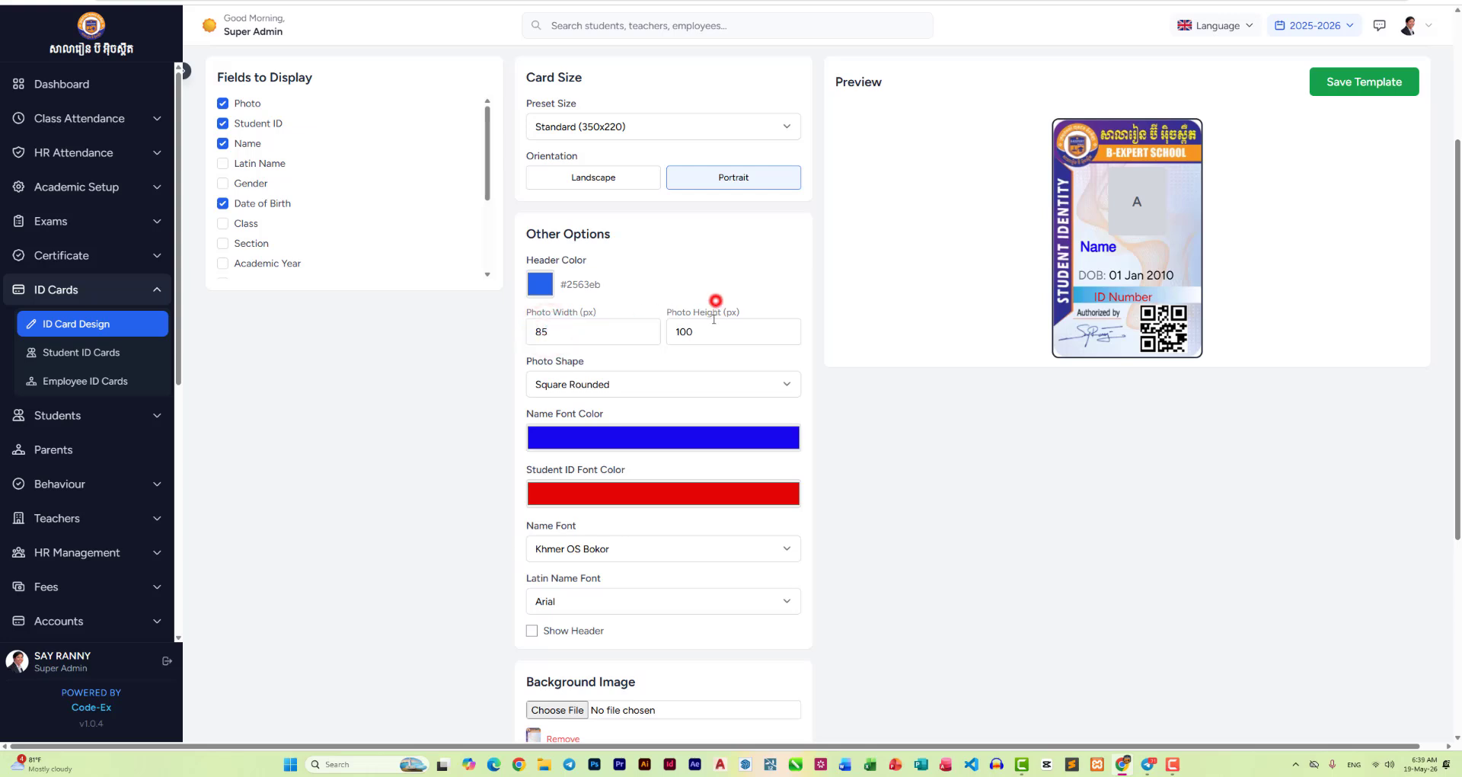
pyautogui.click(640, 364)
pyautogui.click(552, 386)
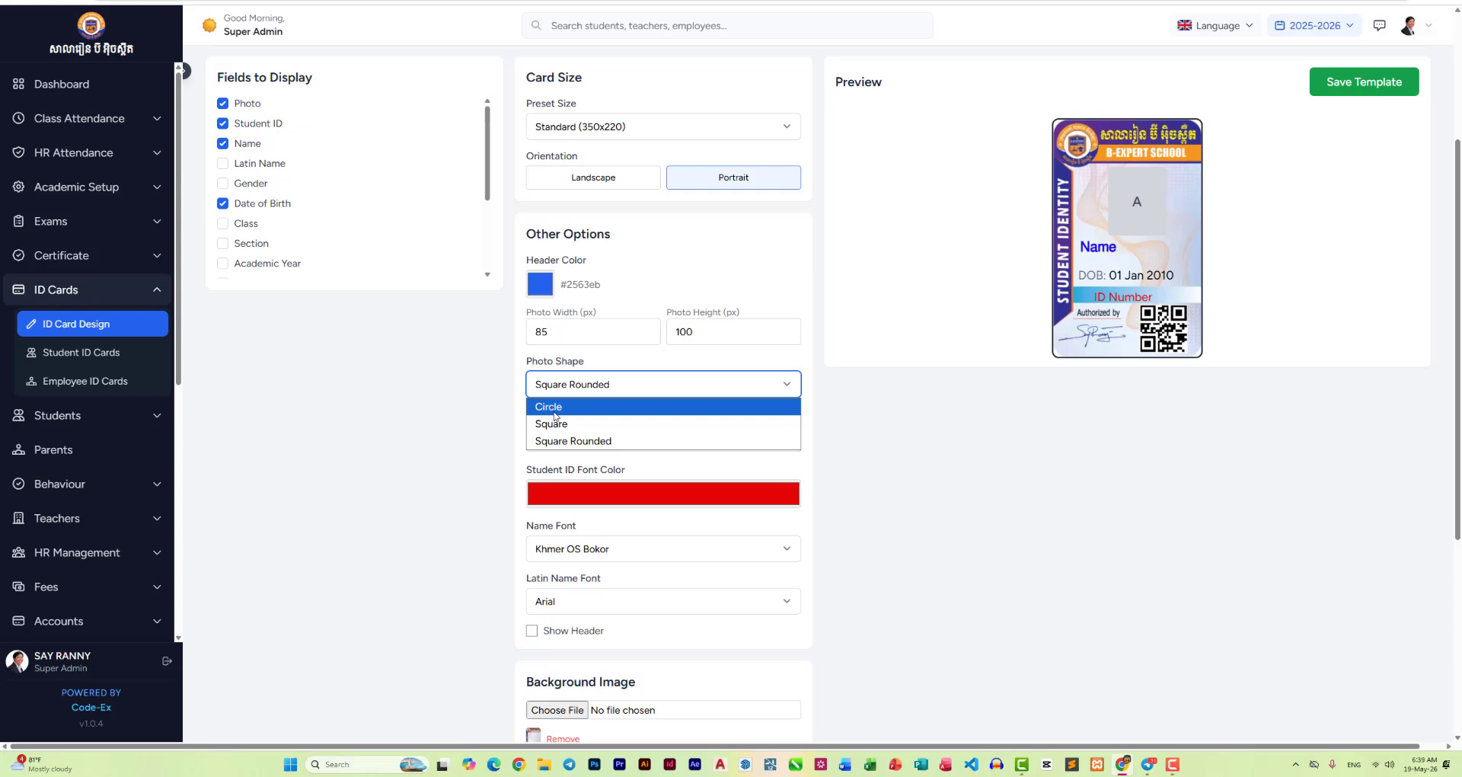
pyautogui.click(555, 416)
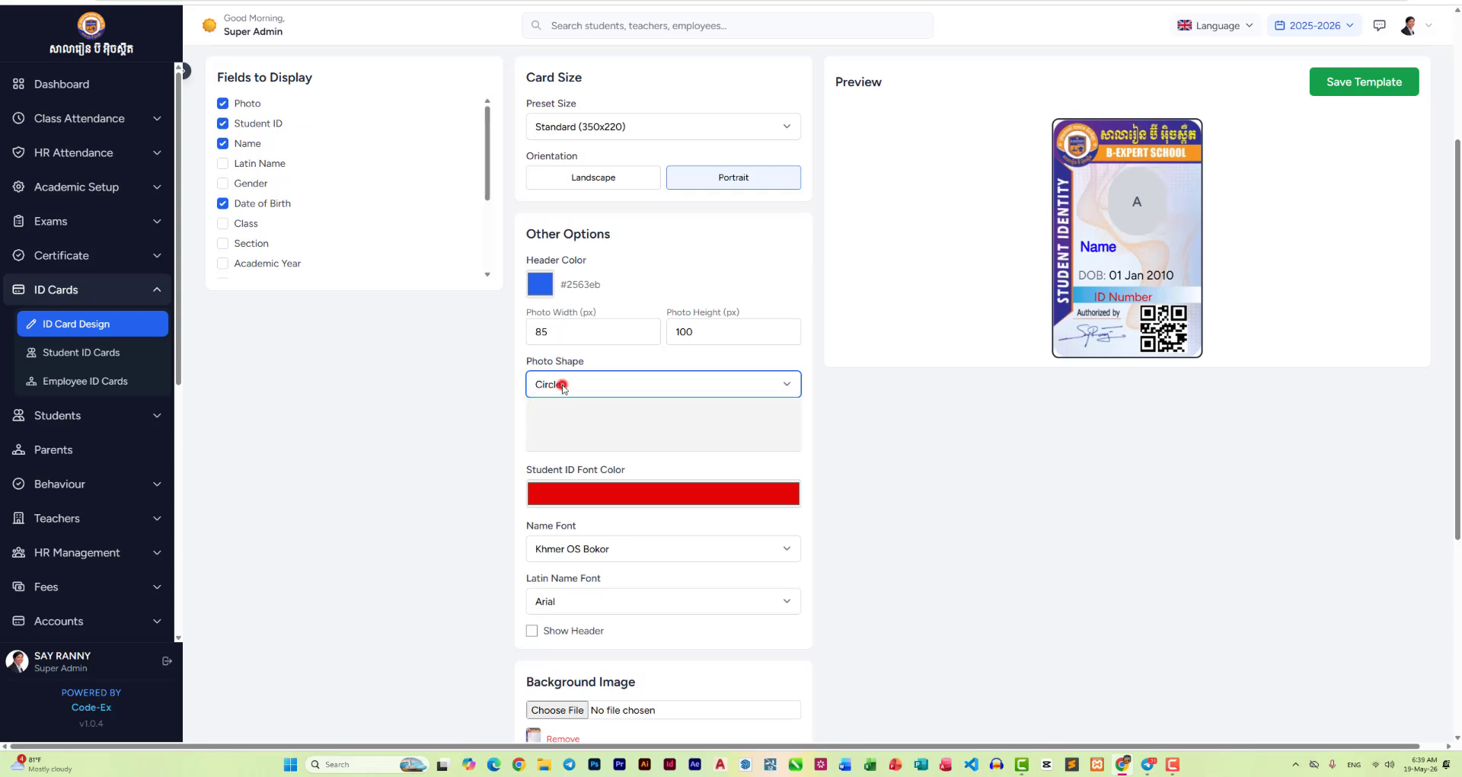
pyautogui.click(562, 386)
pyautogui.click(557, 415)
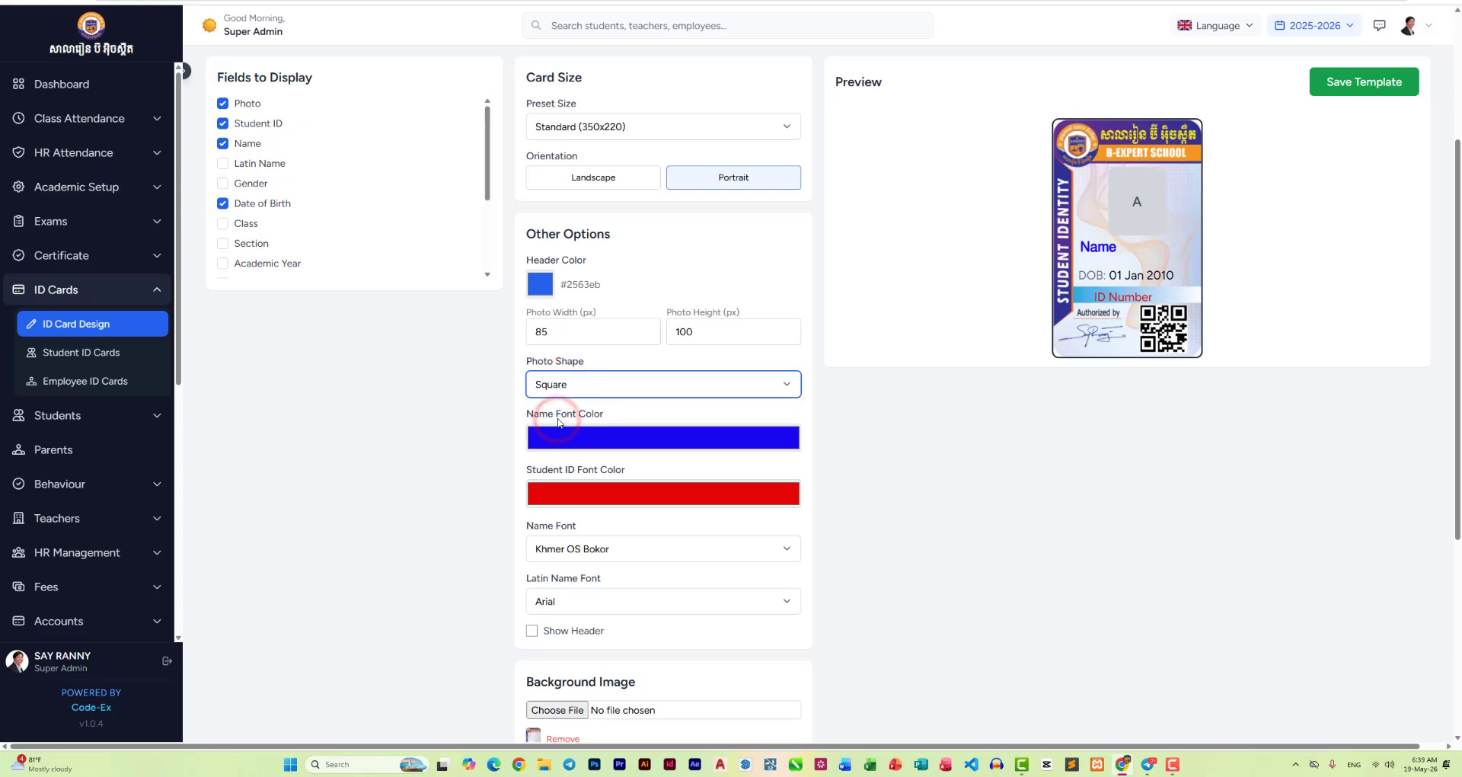
pyautogui.click(570, 384)
pyautogui.click(579, 439)
# Step: Review the name and student ID font colors and the font choices available for Name Font and Latin Name Font
pyautogui.scroll(-2, 624, 358)
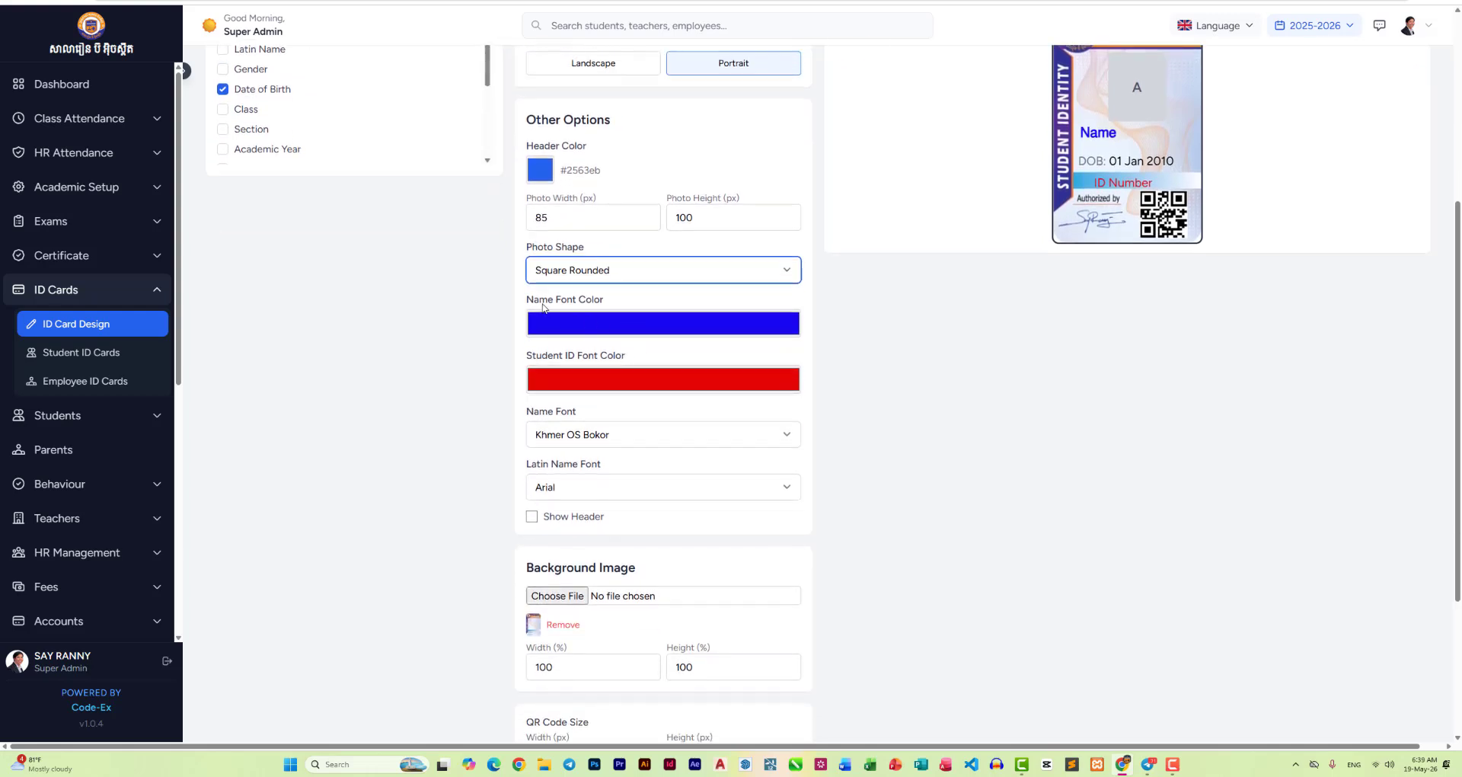
pyautogui.scroll(1, 584, 331)
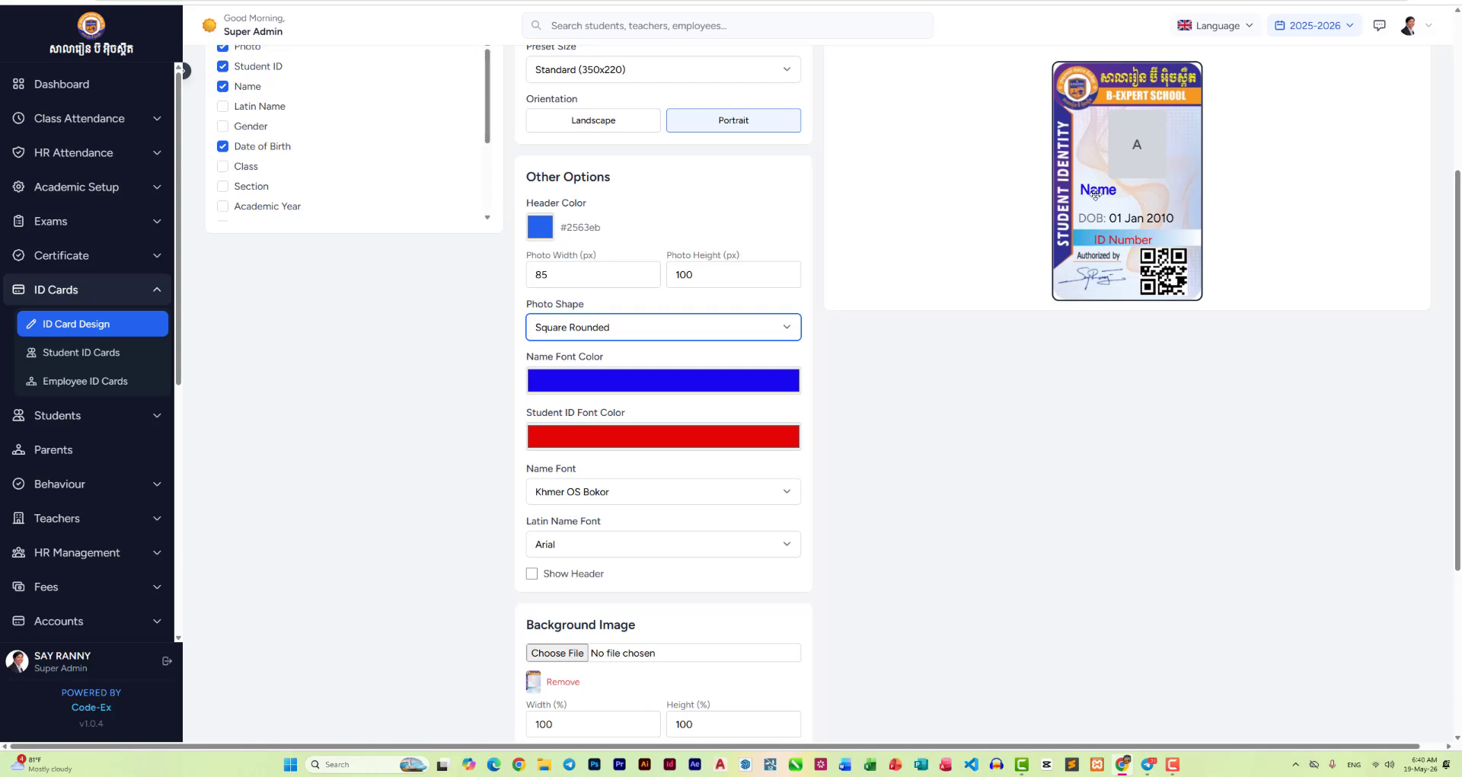
pyautogui.click(749, 381)
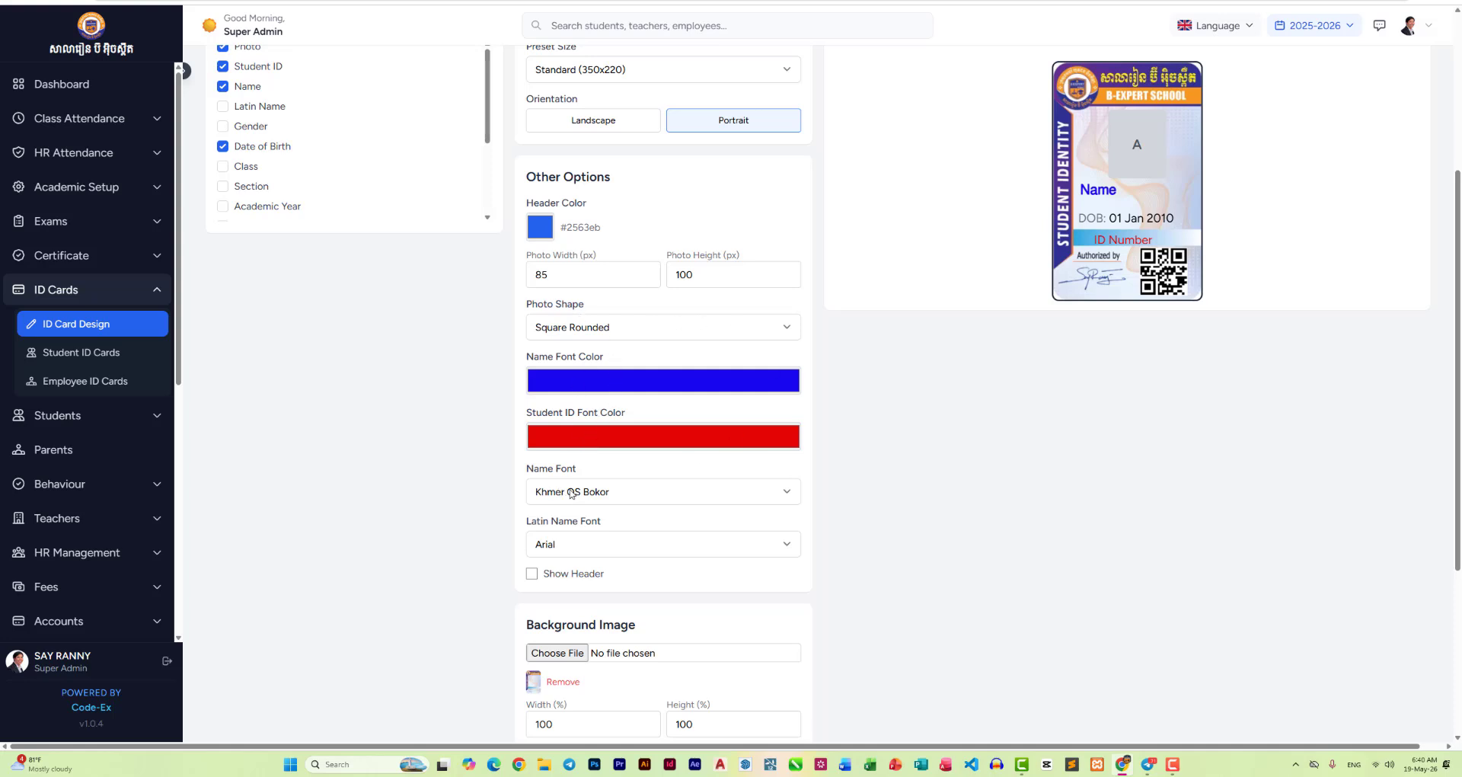
pyautogui.scroll(-1, 574, 489)
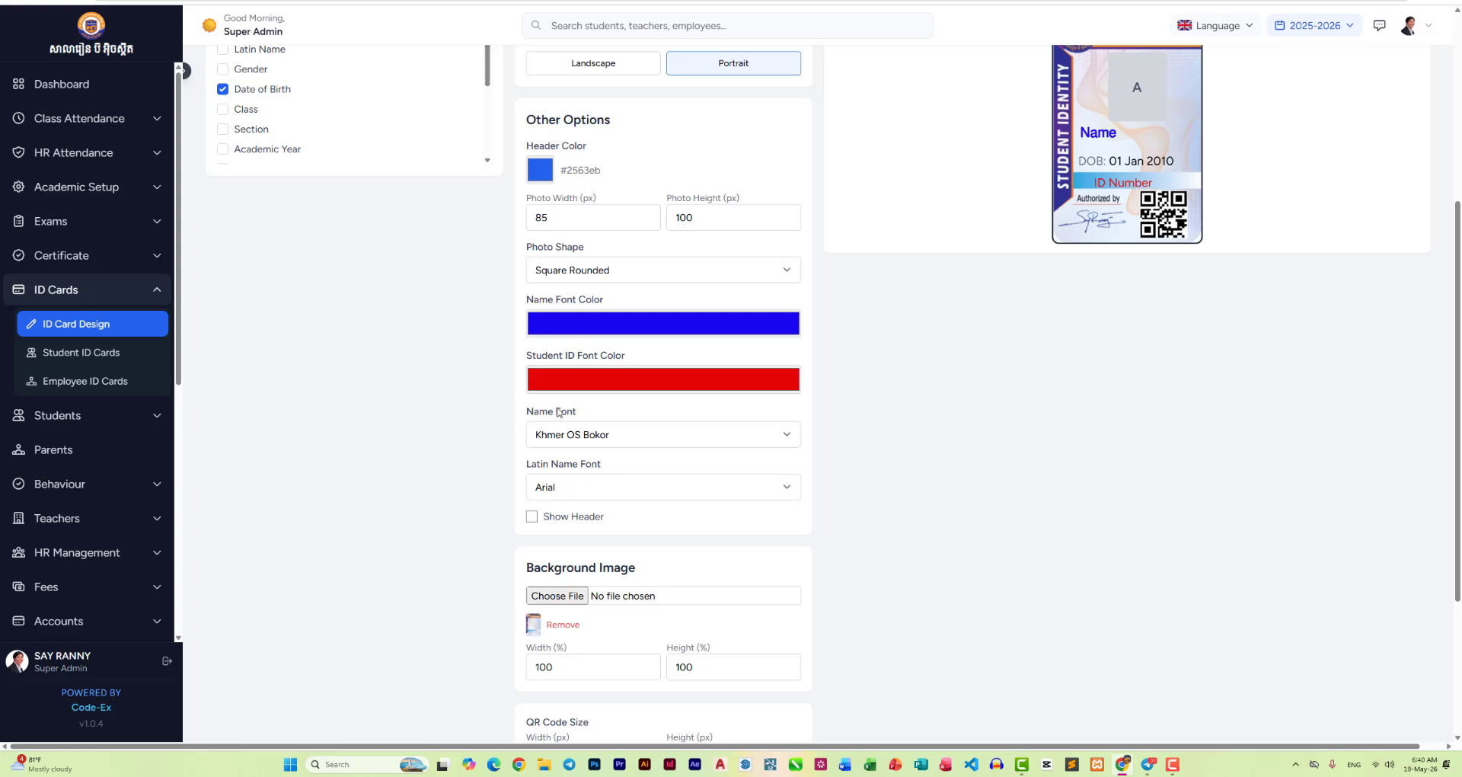
pyautogui.click(560, 435)
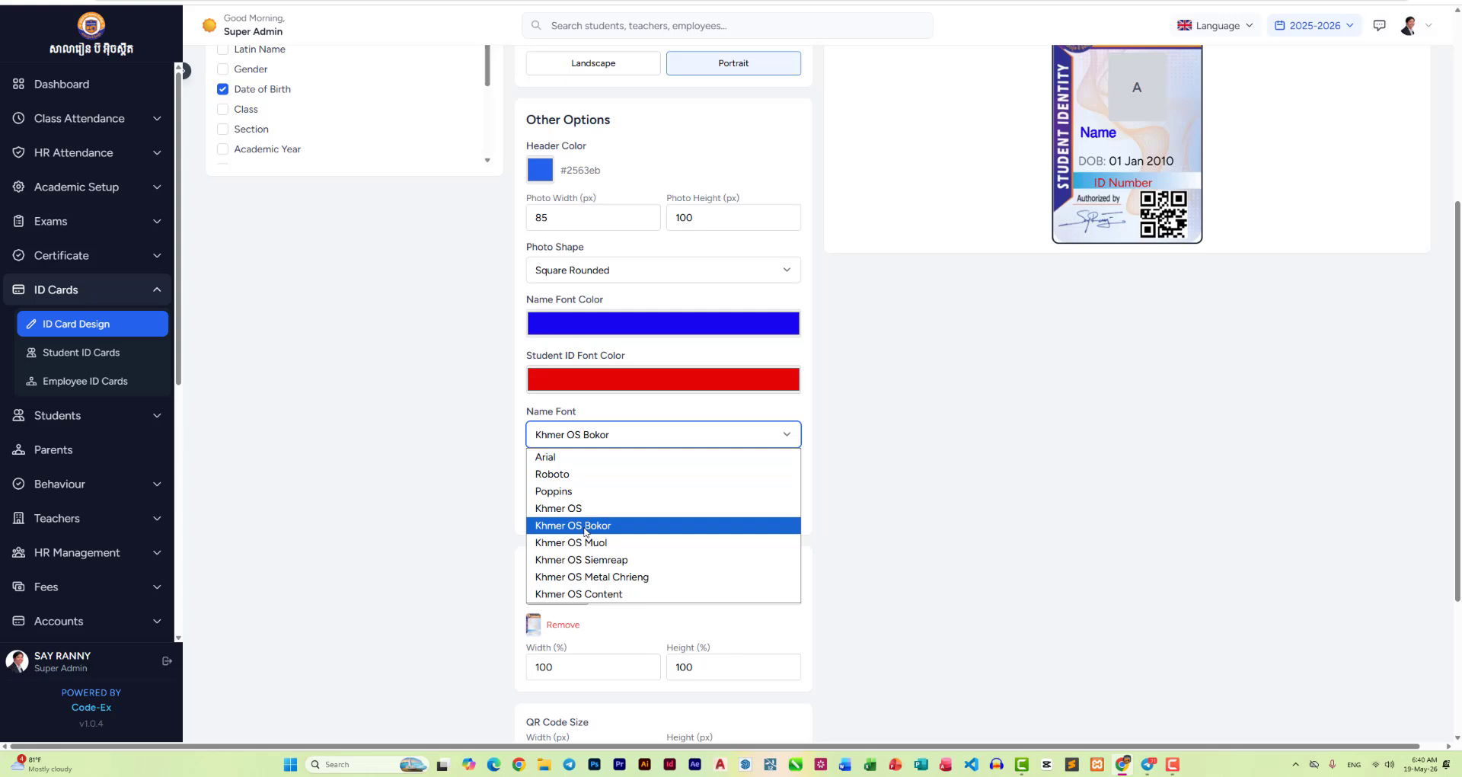
pyautogui.click(457, 472)
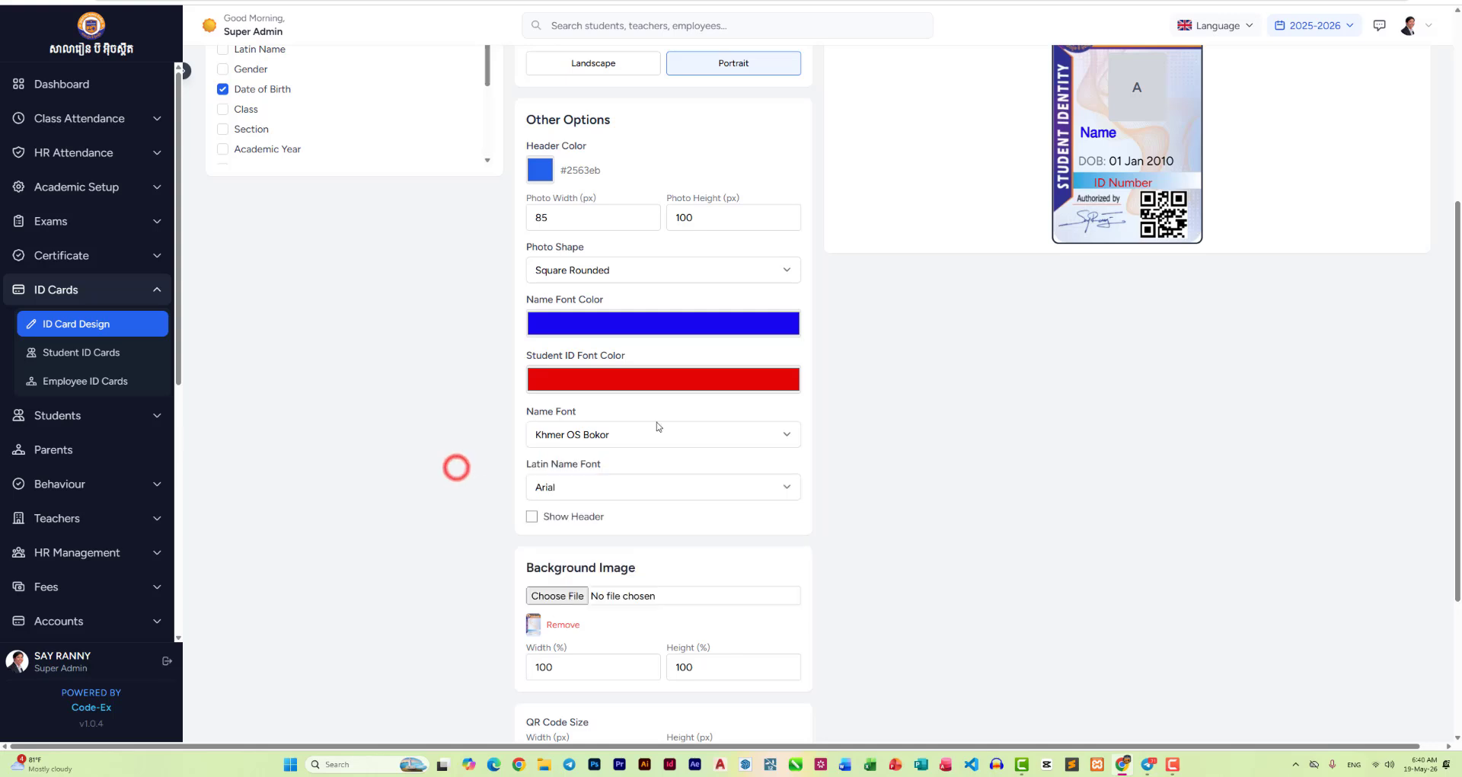
pyautogui.click(588, 435)
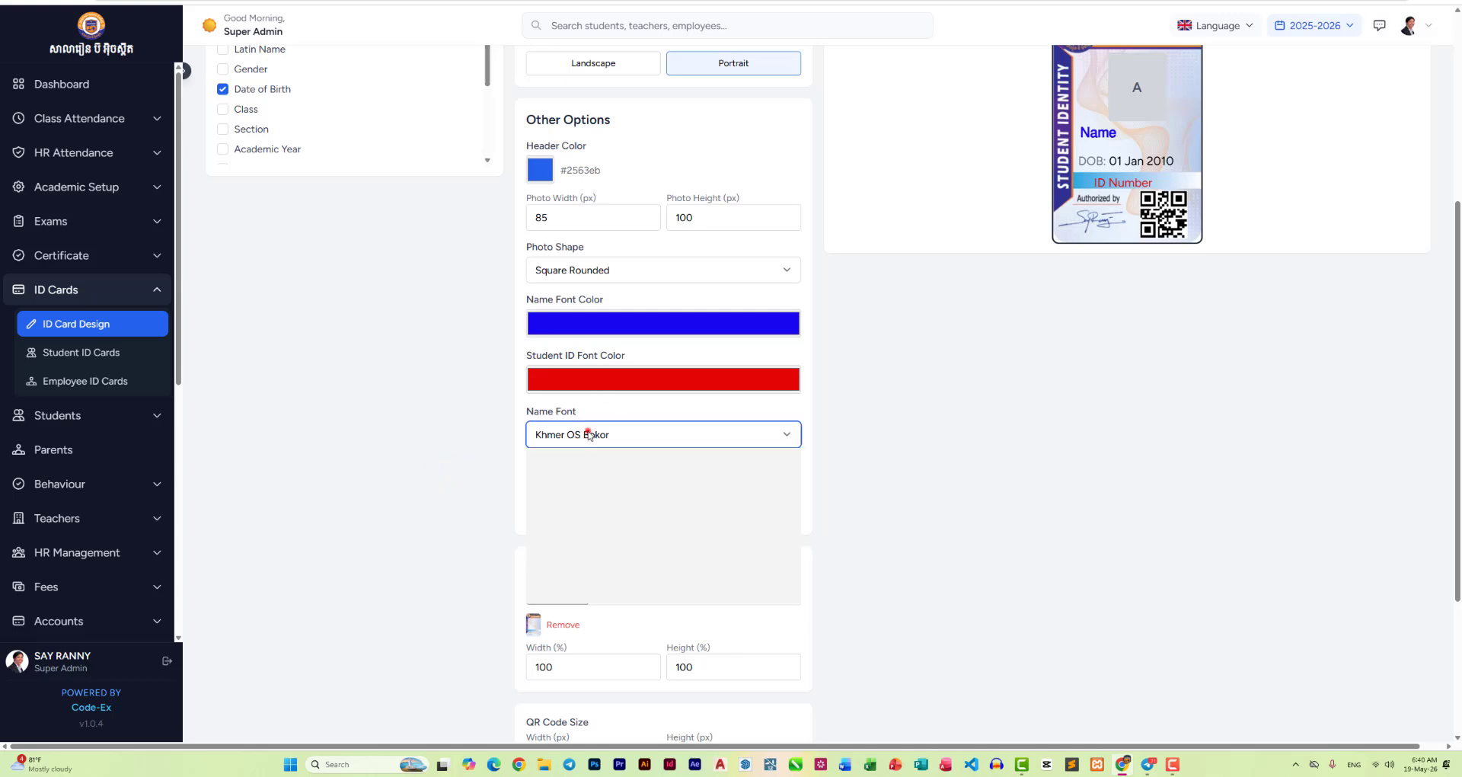
pyautogui.click(475, 454)
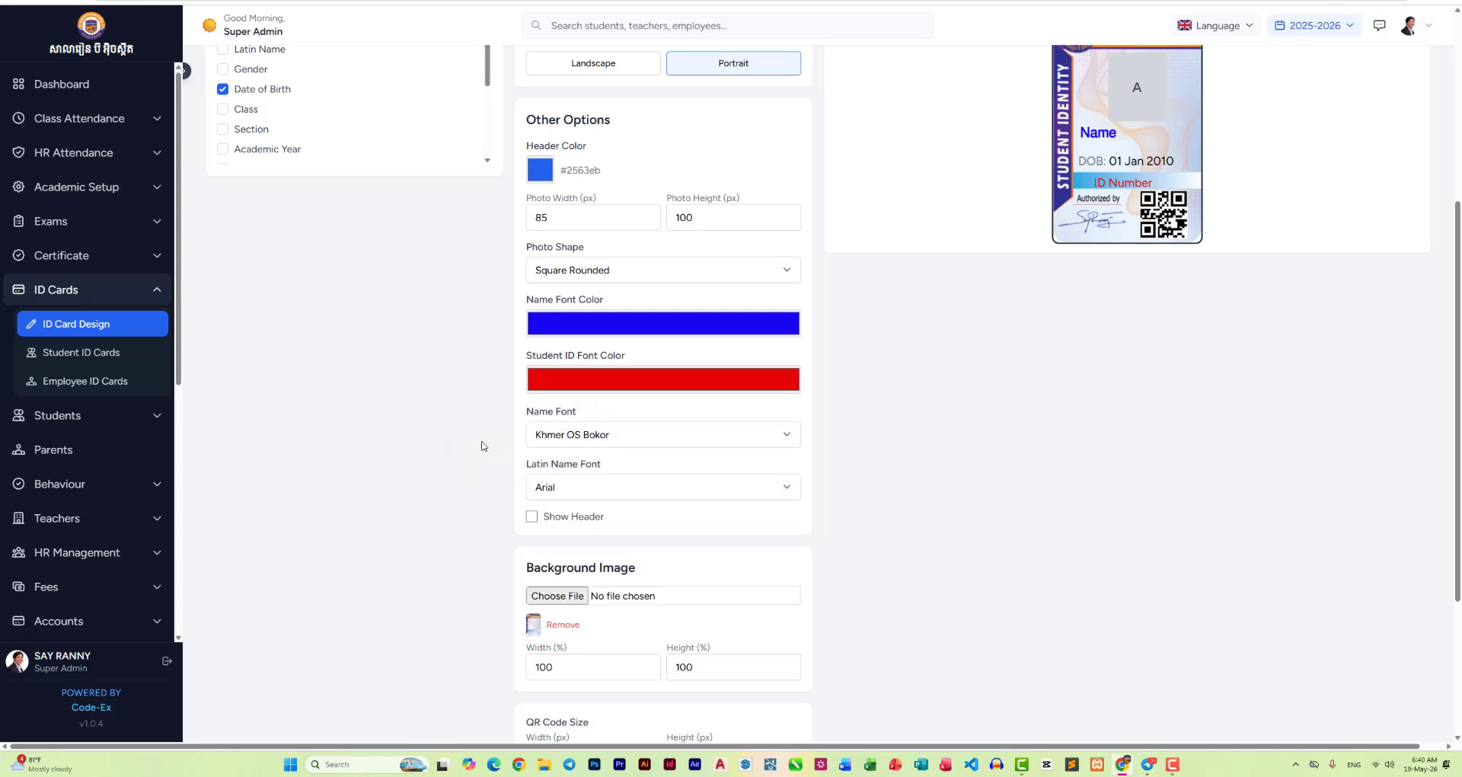
pyautogui.scroll(-2, 574, 368)
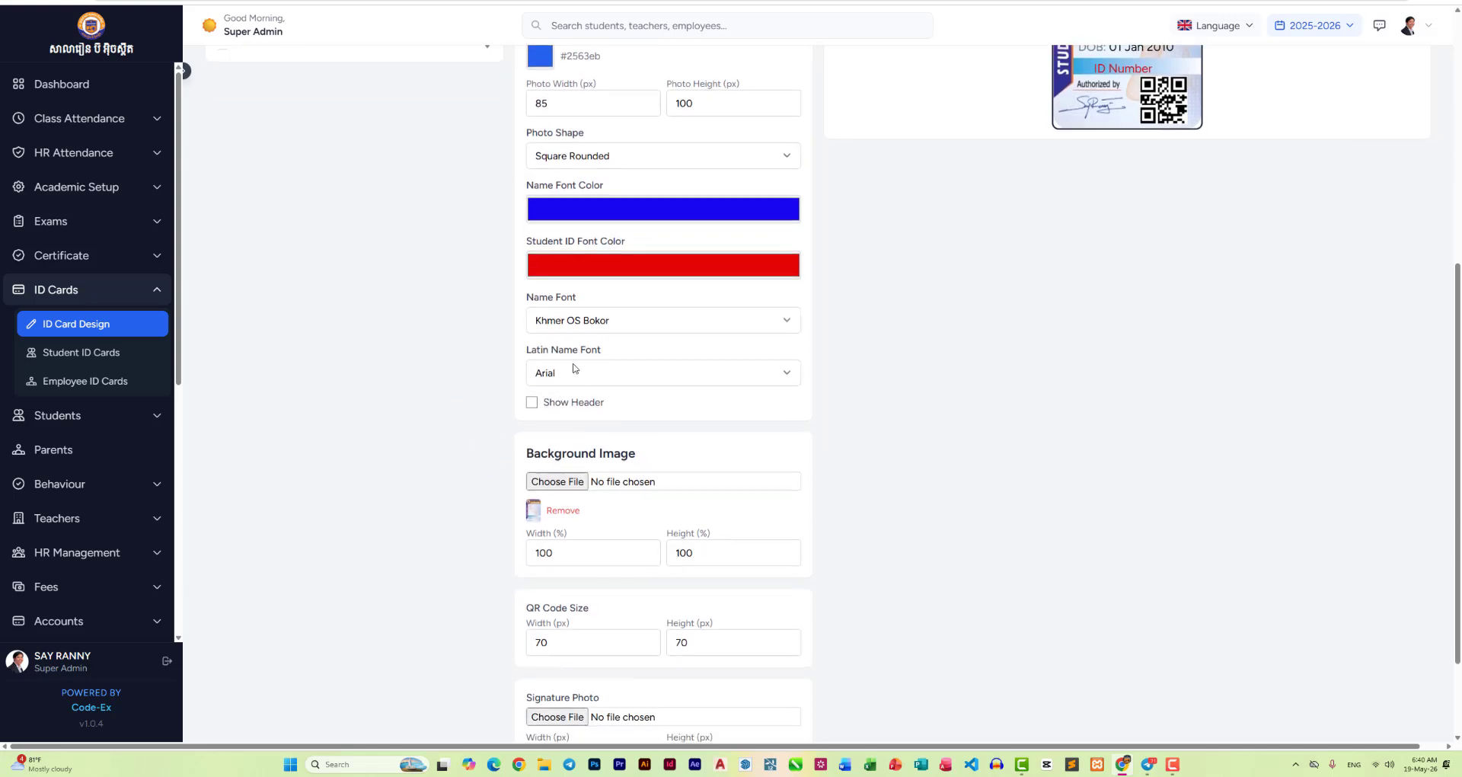
pyautogui.click(575, 369)
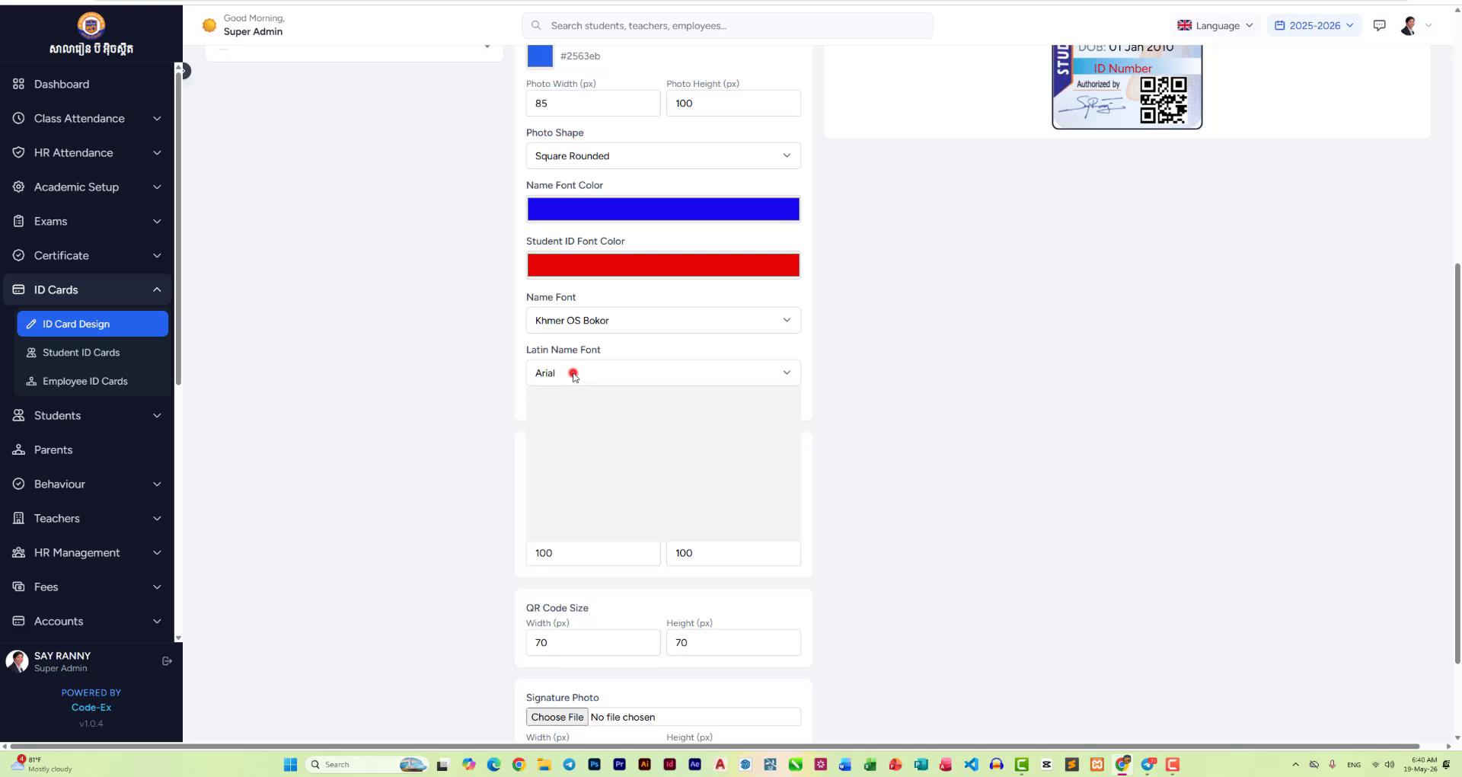
pyautogui.click(428, 350)
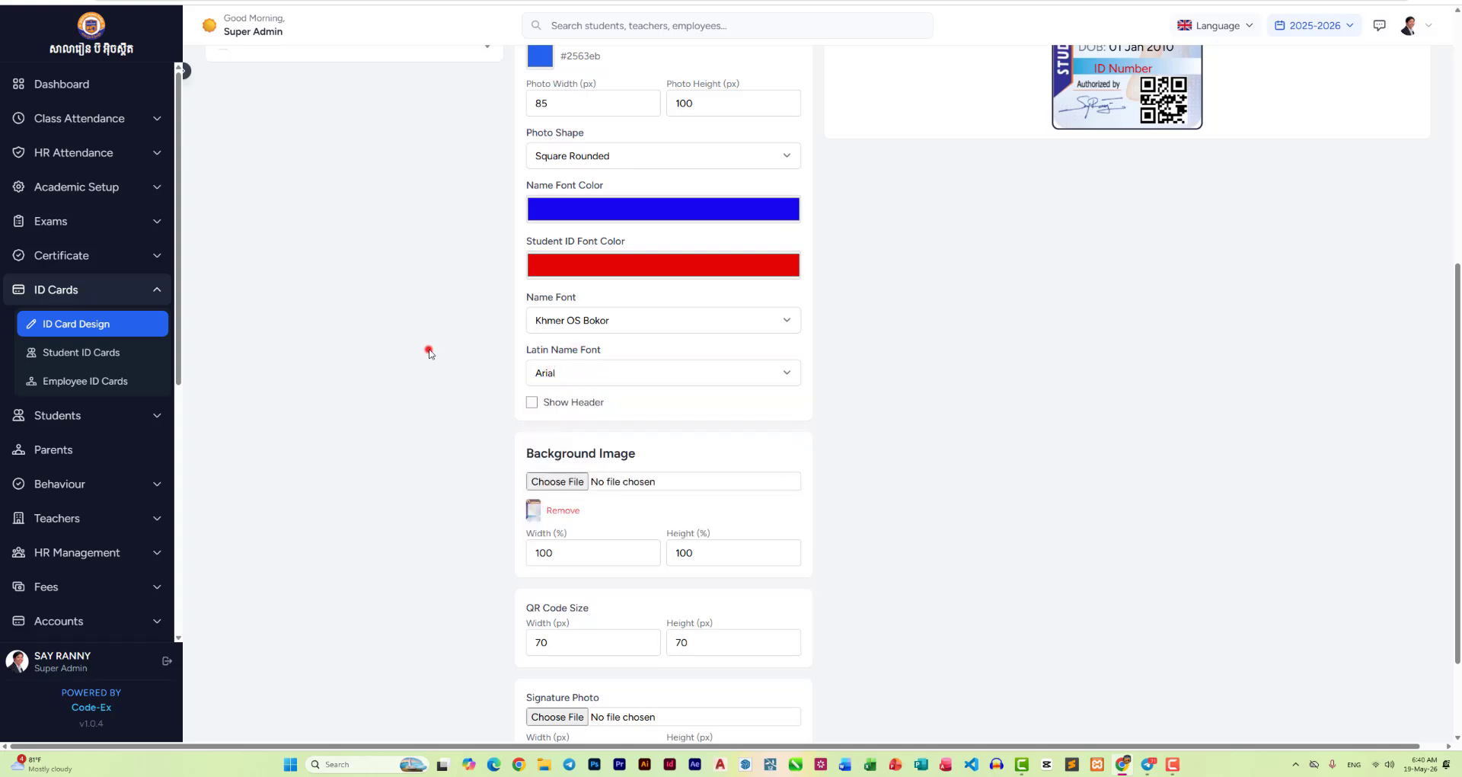
# Step: Review the background image and QR code size settings against the card preview
pyautogui.scroll(-2, 718, 274)
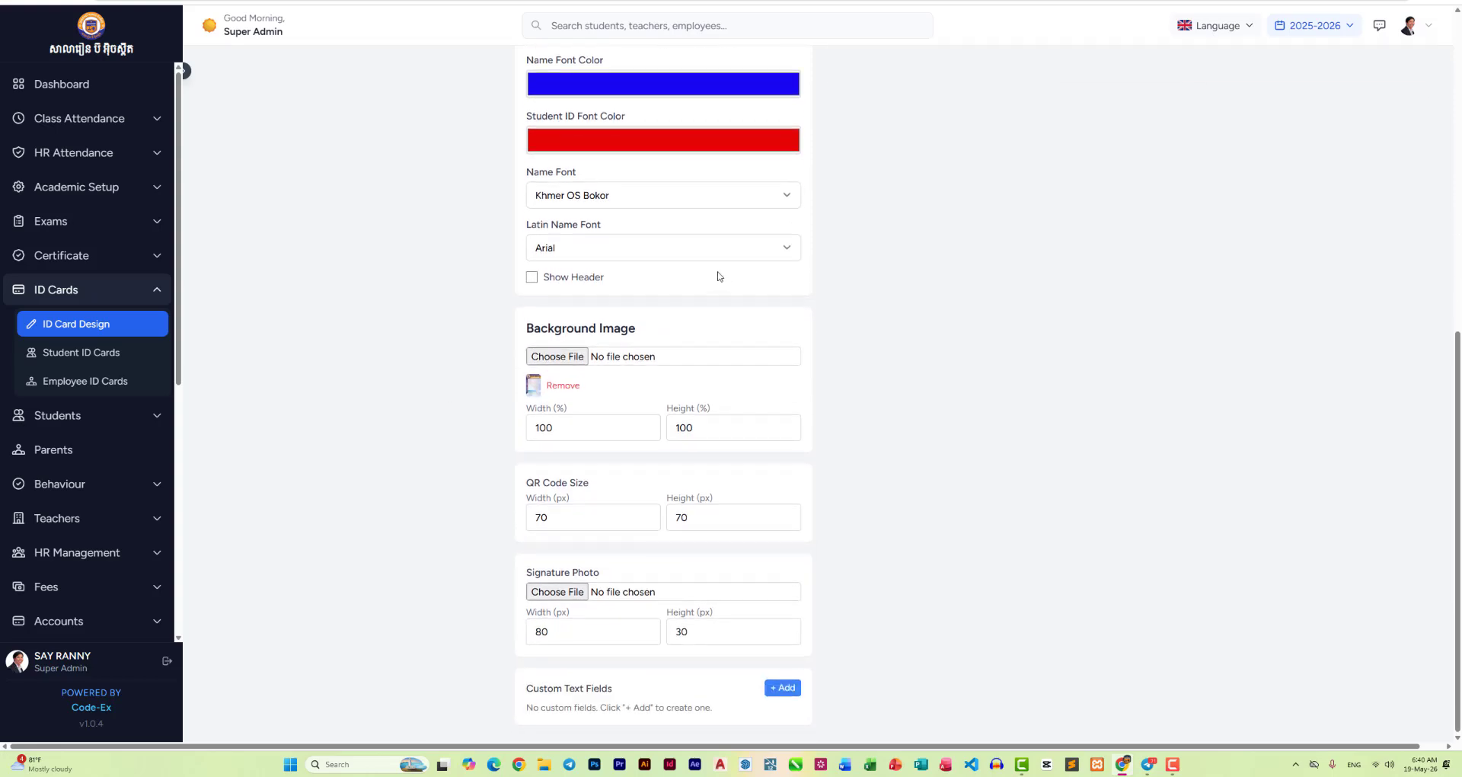
pyautogui.scroll(5, 554, 365)
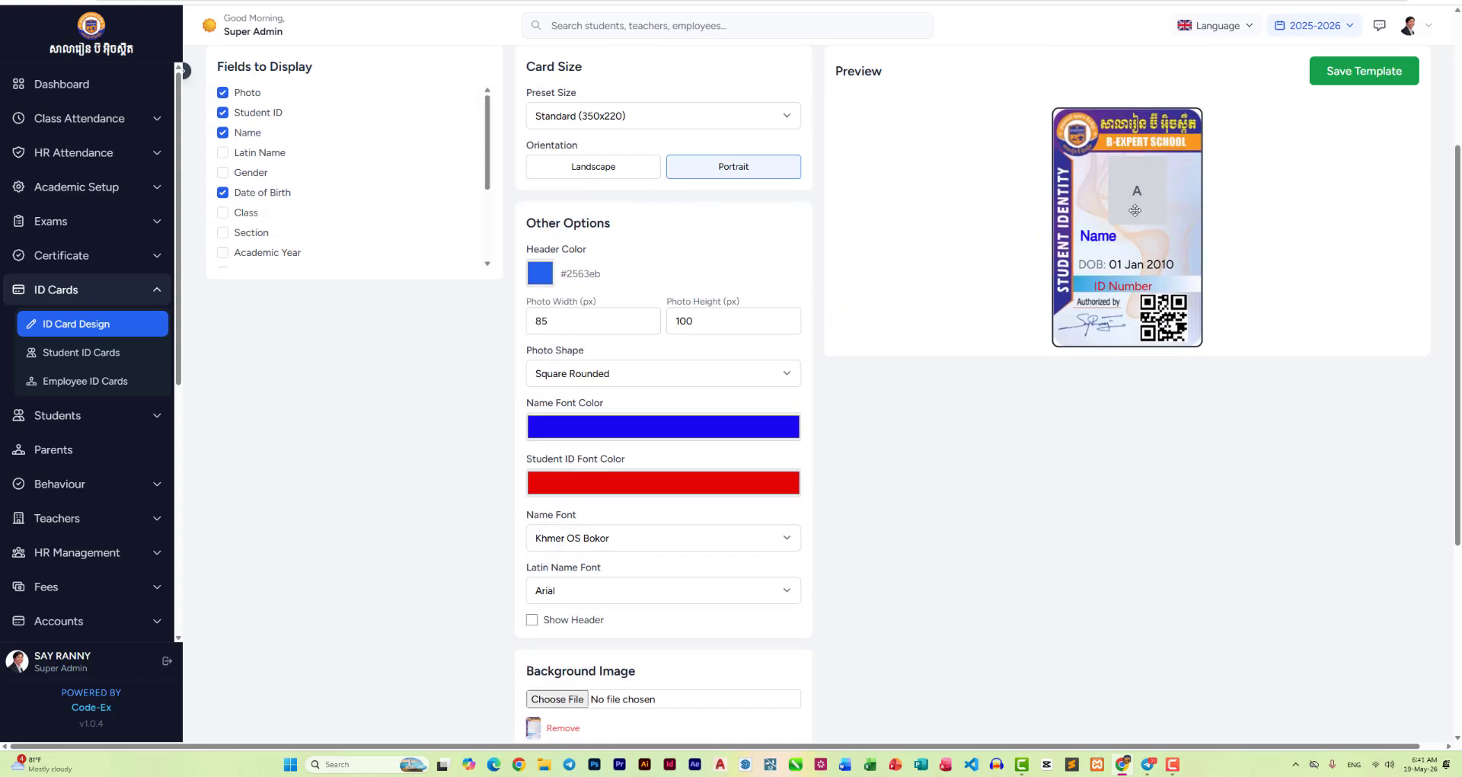
pyautogui.scroll(-4, 601, 393)
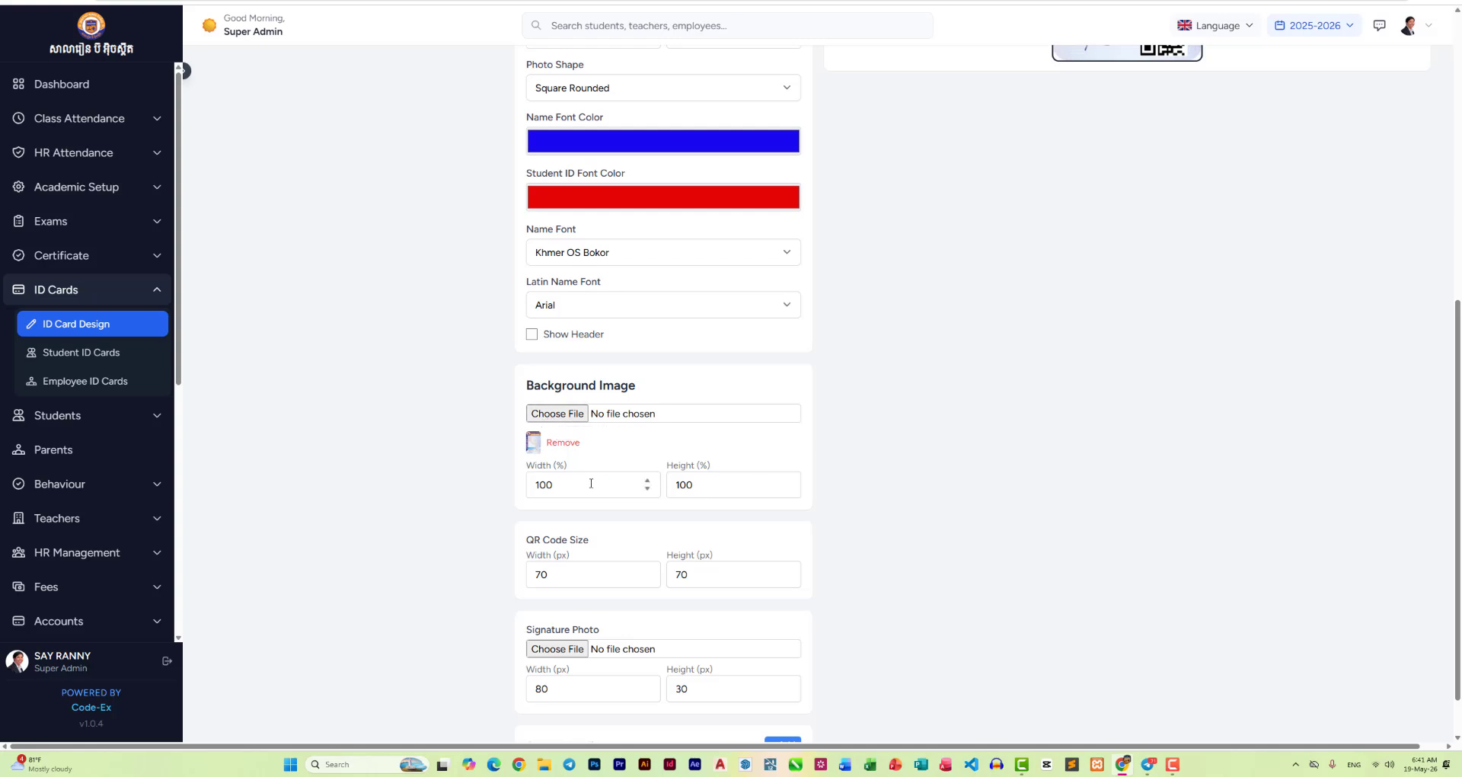
pyautogui.scroll(-1, 586, 484)
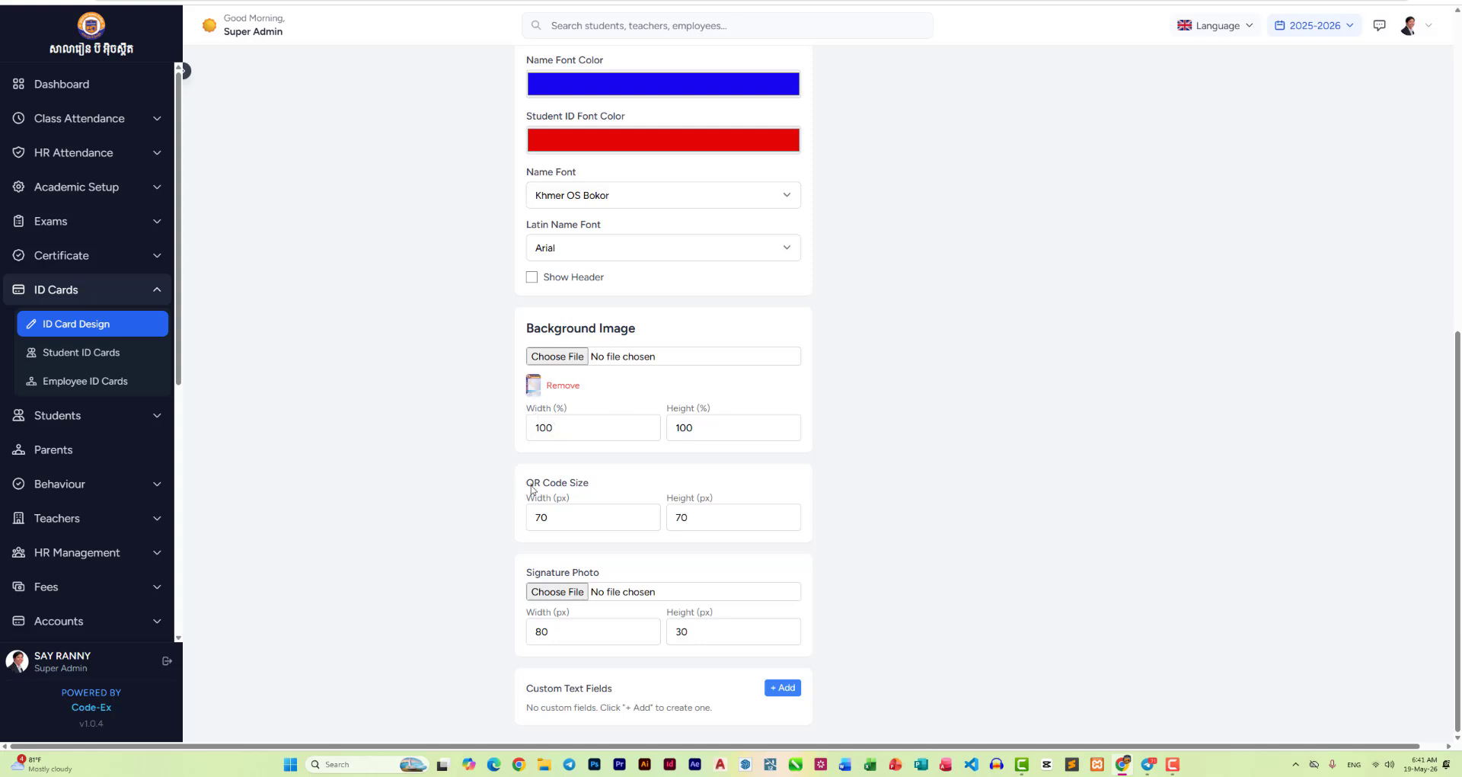
pyautogui.scroll(1, 644, 511)
pyautogui.scroll(3, 645, 511)
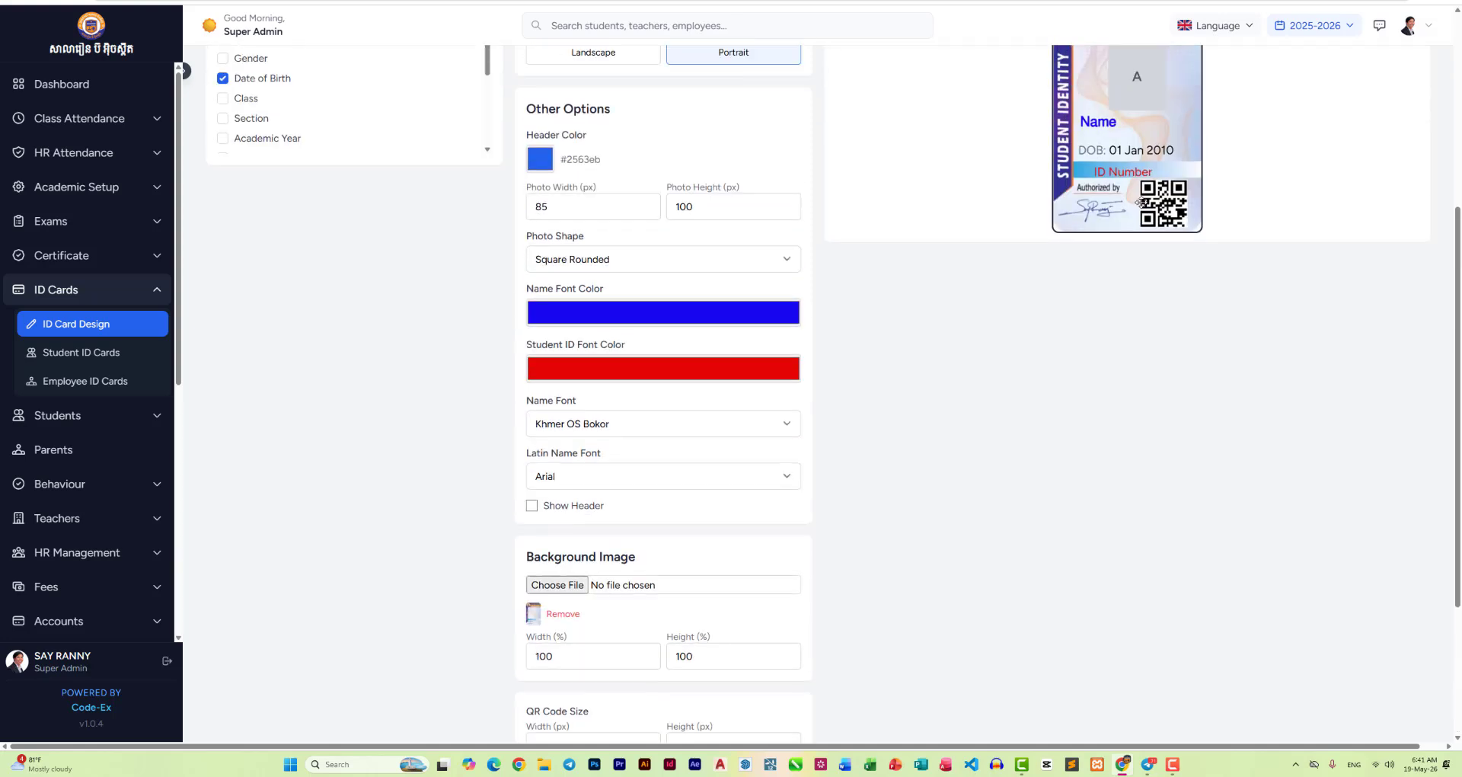
# Step: Compare the signature photo and custom text field settings with the matching areas of the card preview
pyautogui.scroll(-3, 643, 515)
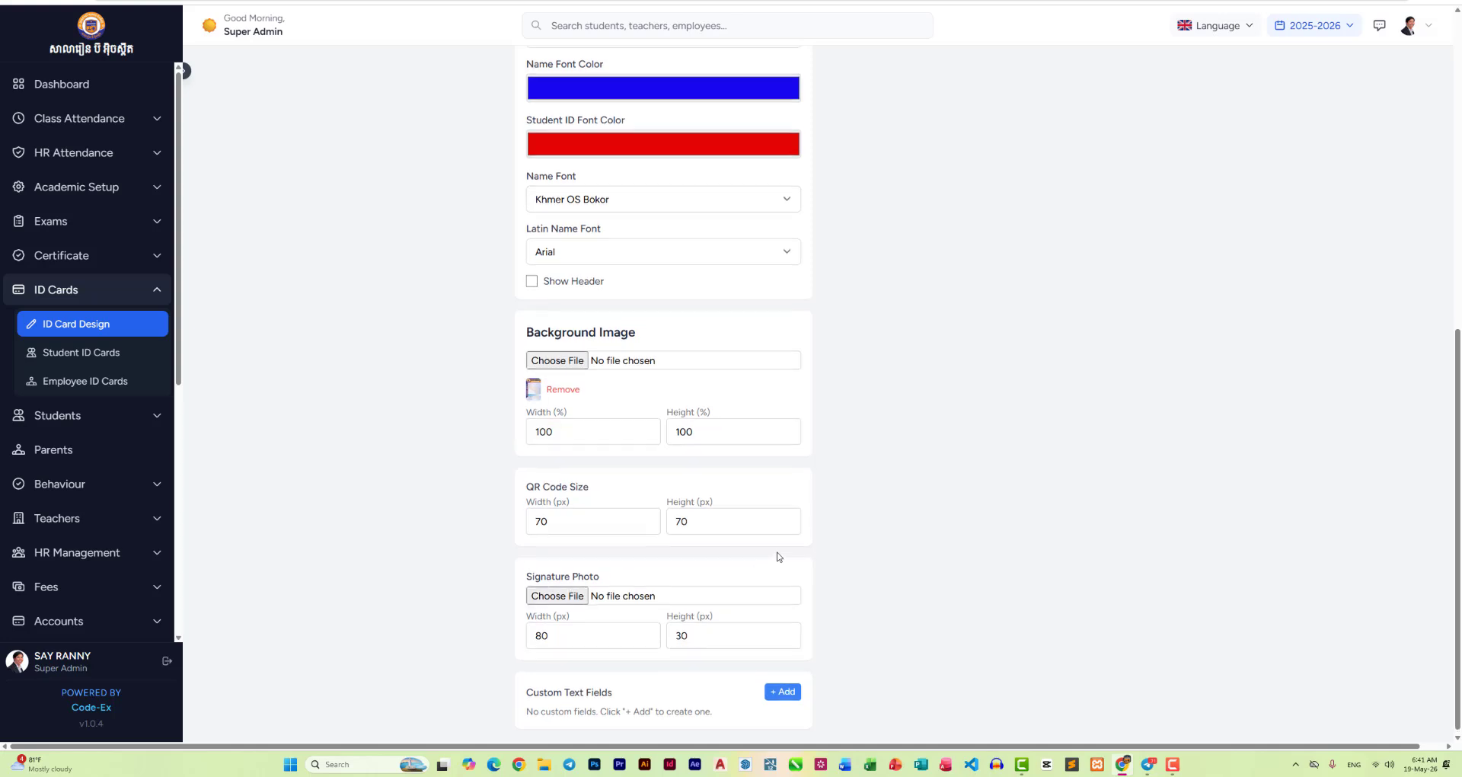
pyautogui.scroll(3, 777, 555)
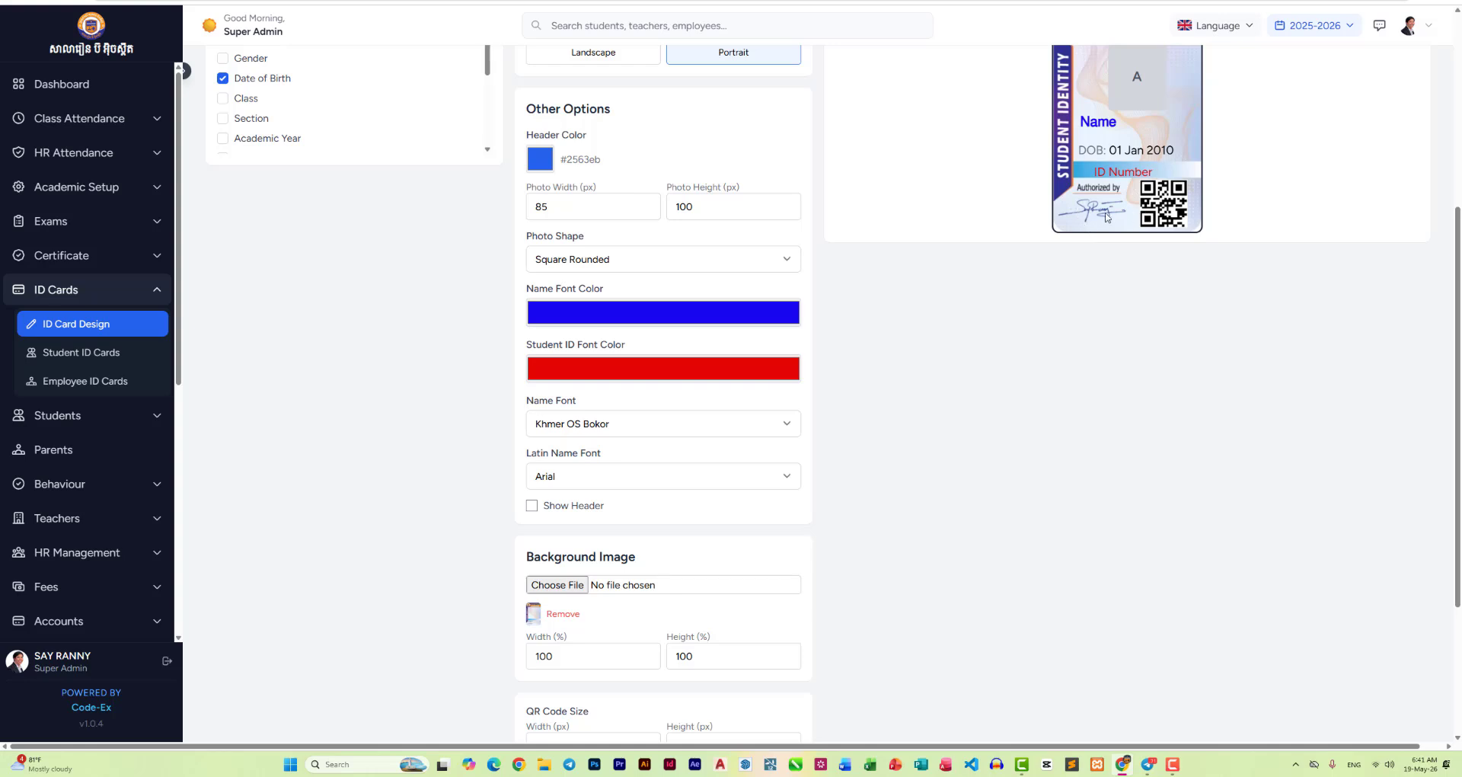
pyautogui.scroll(-3, 660, 431)
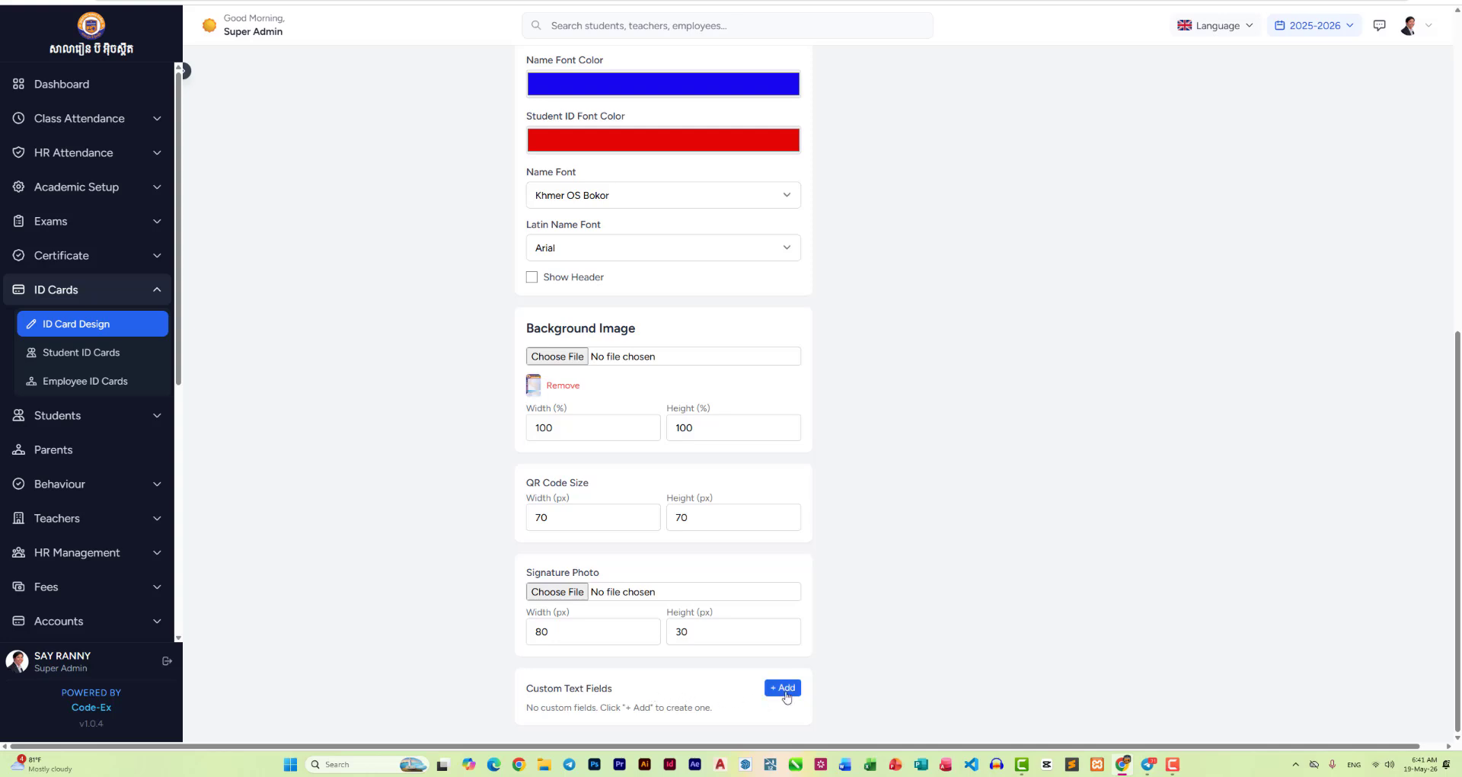
pyautogui.scroll(3, 799, 677)
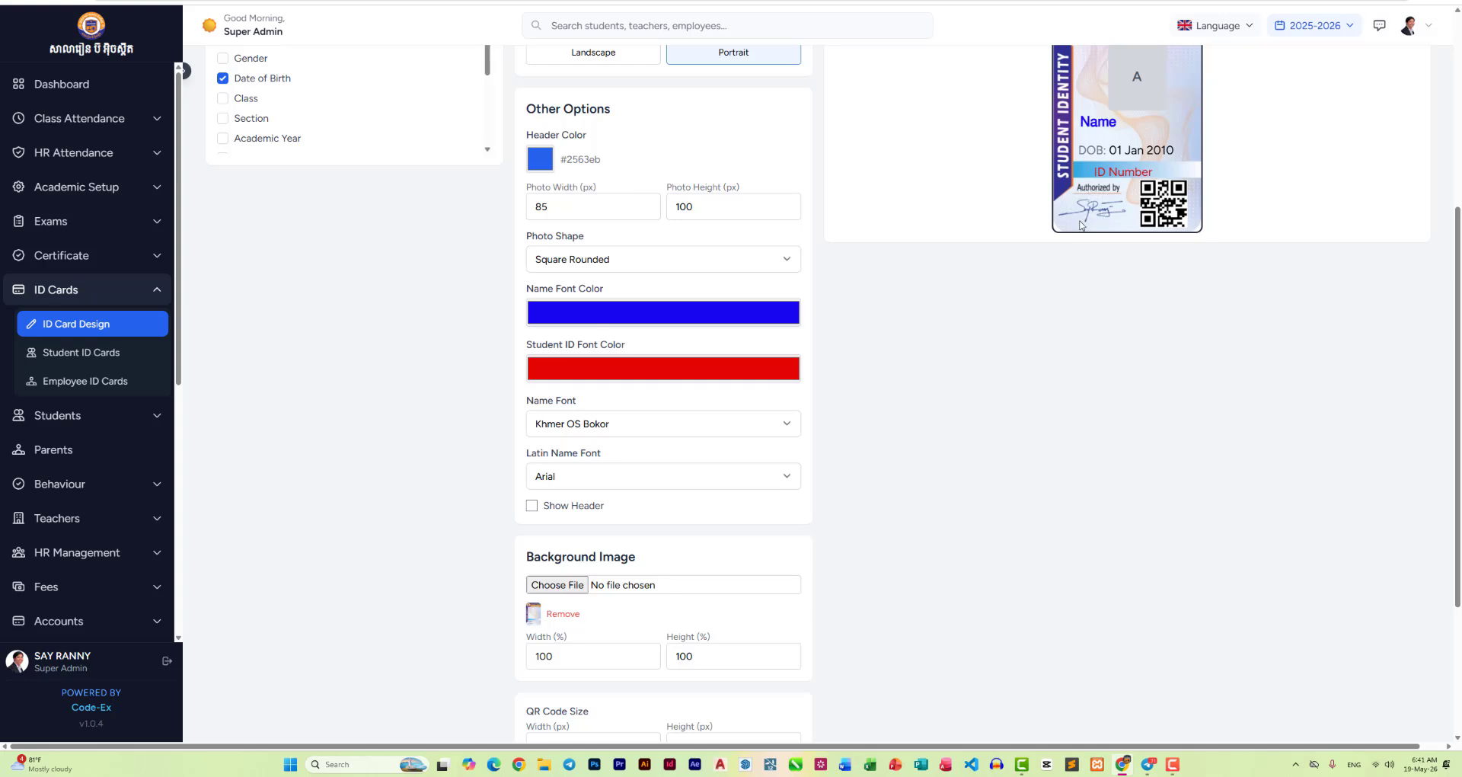
pyautogui.scroll(2, 1079, 224)
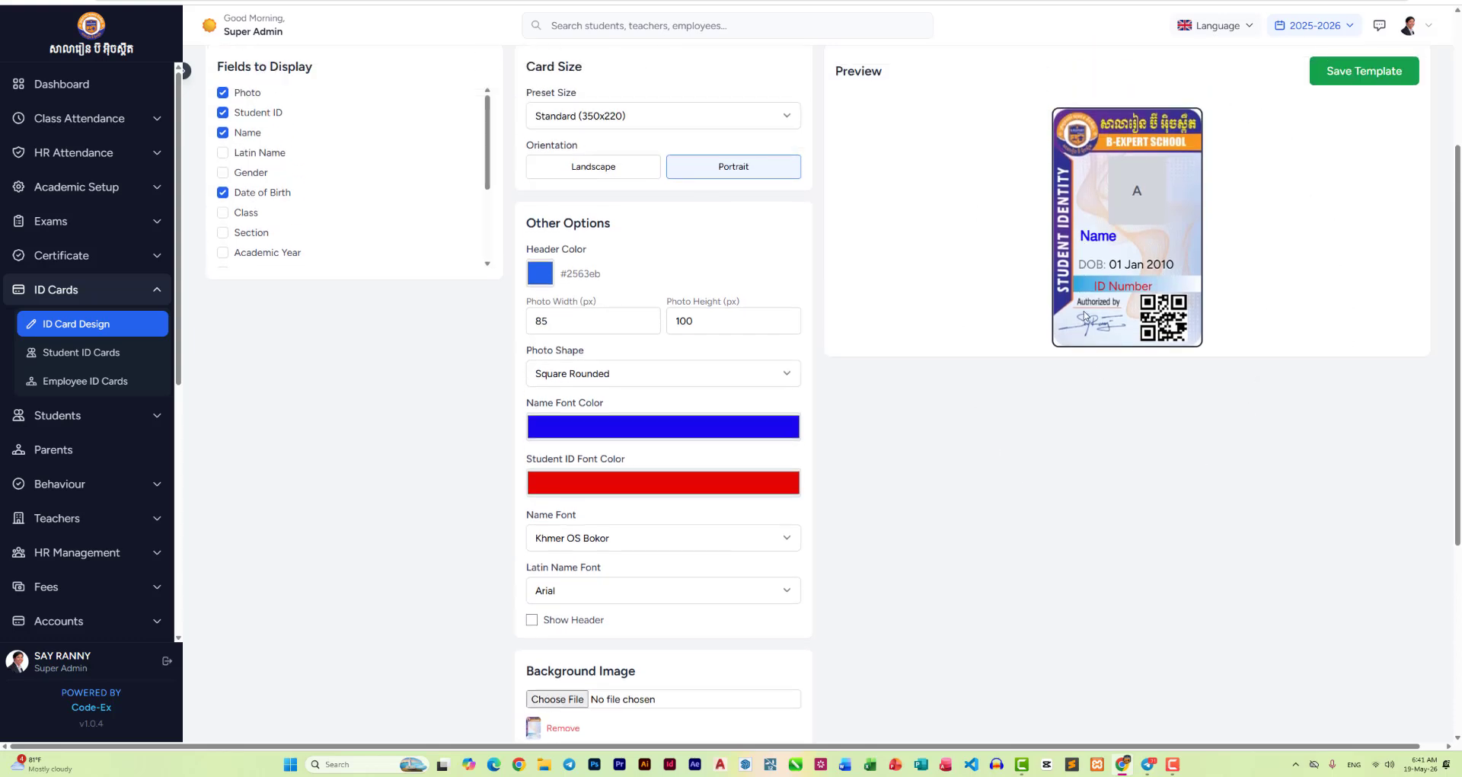
pyautogui.scroll(-5, 1086, 311)
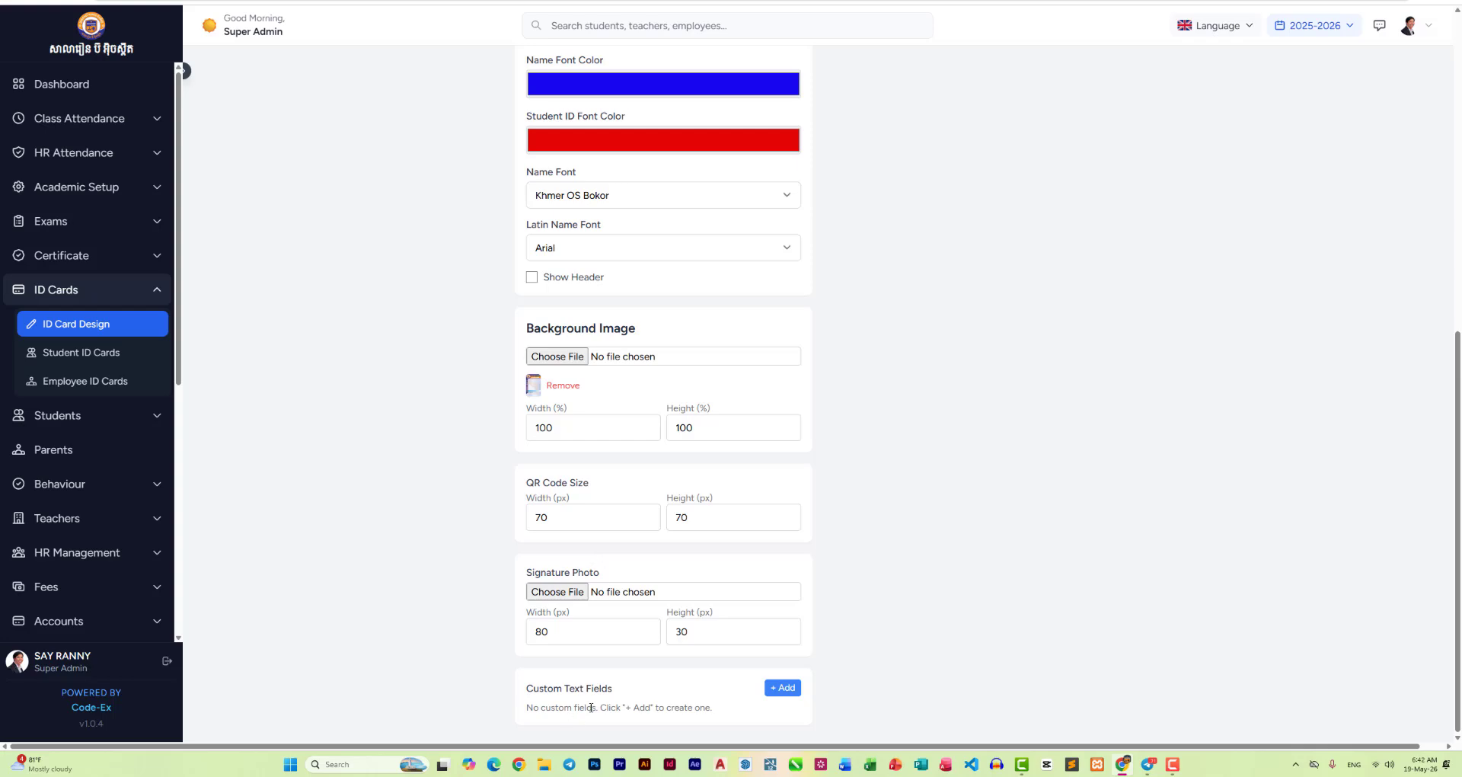
pyautogui.scroll(6, 591, 708)
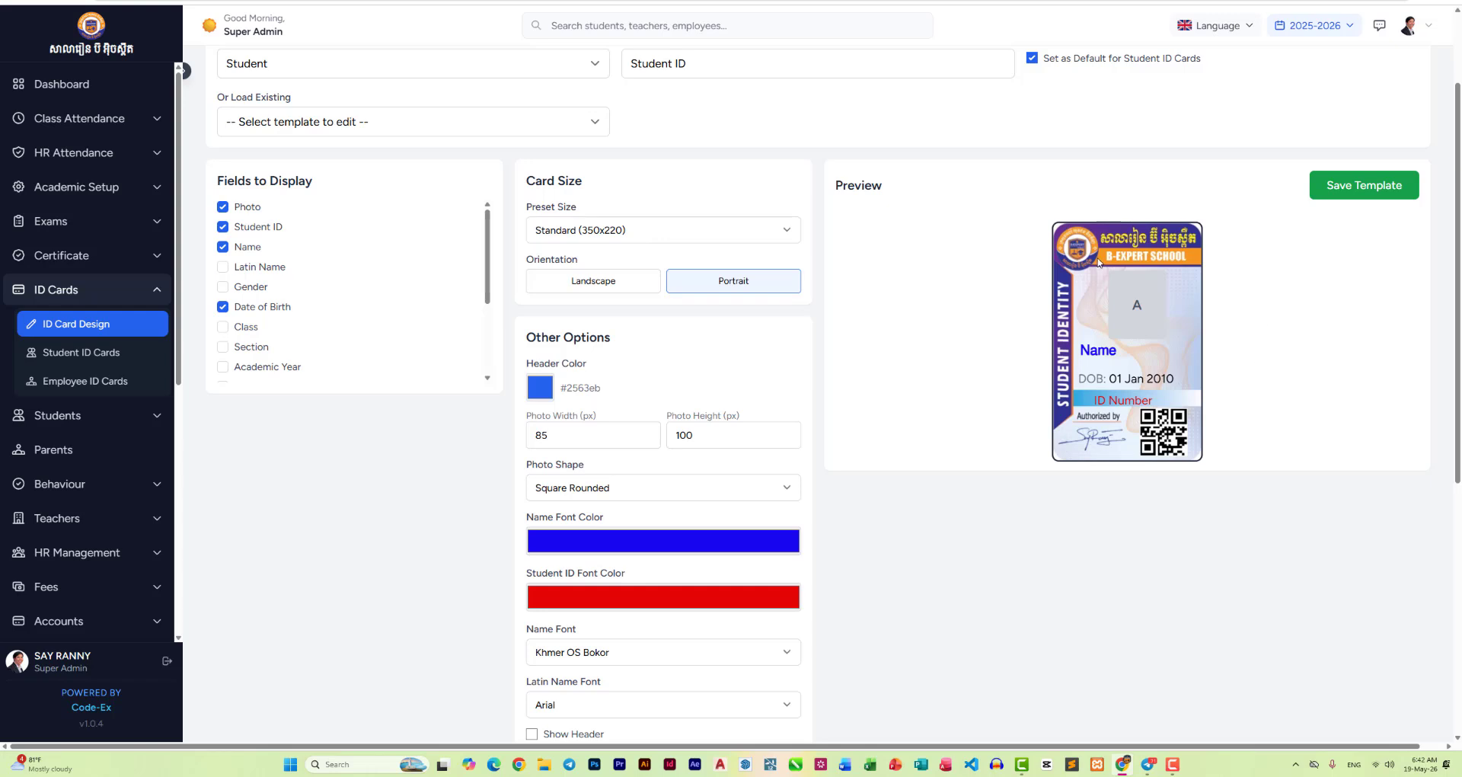
pyautogui.scroll(-6, 1097, 262)
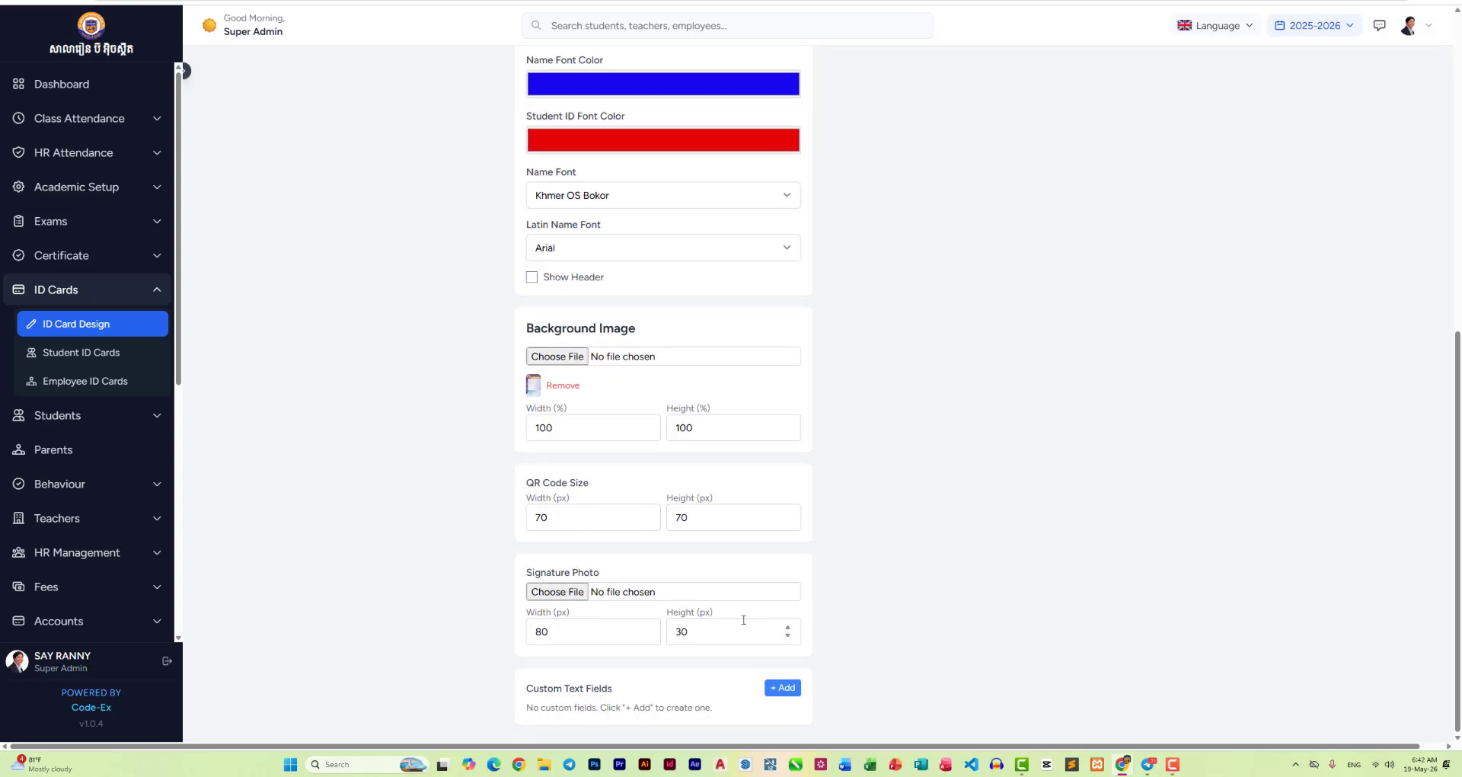
pyautogui.scroll(6, 600, 706)
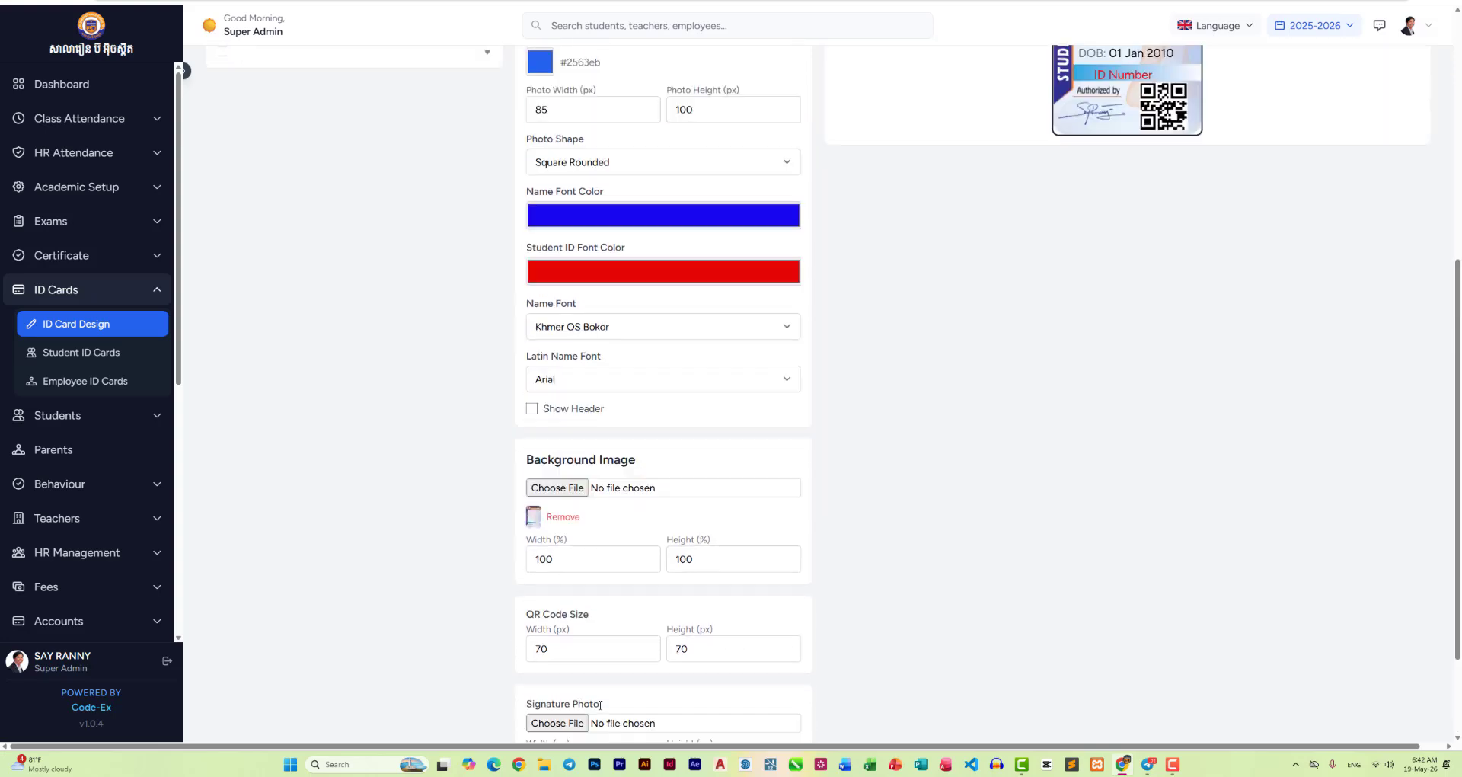
# Step: Review the whole set of card design options, from card size to custom text fields, alongside the Student ID preview
pyautogui.scroll(-2, 663, 588)
pyautogui.scroll(-2, 663, 589)
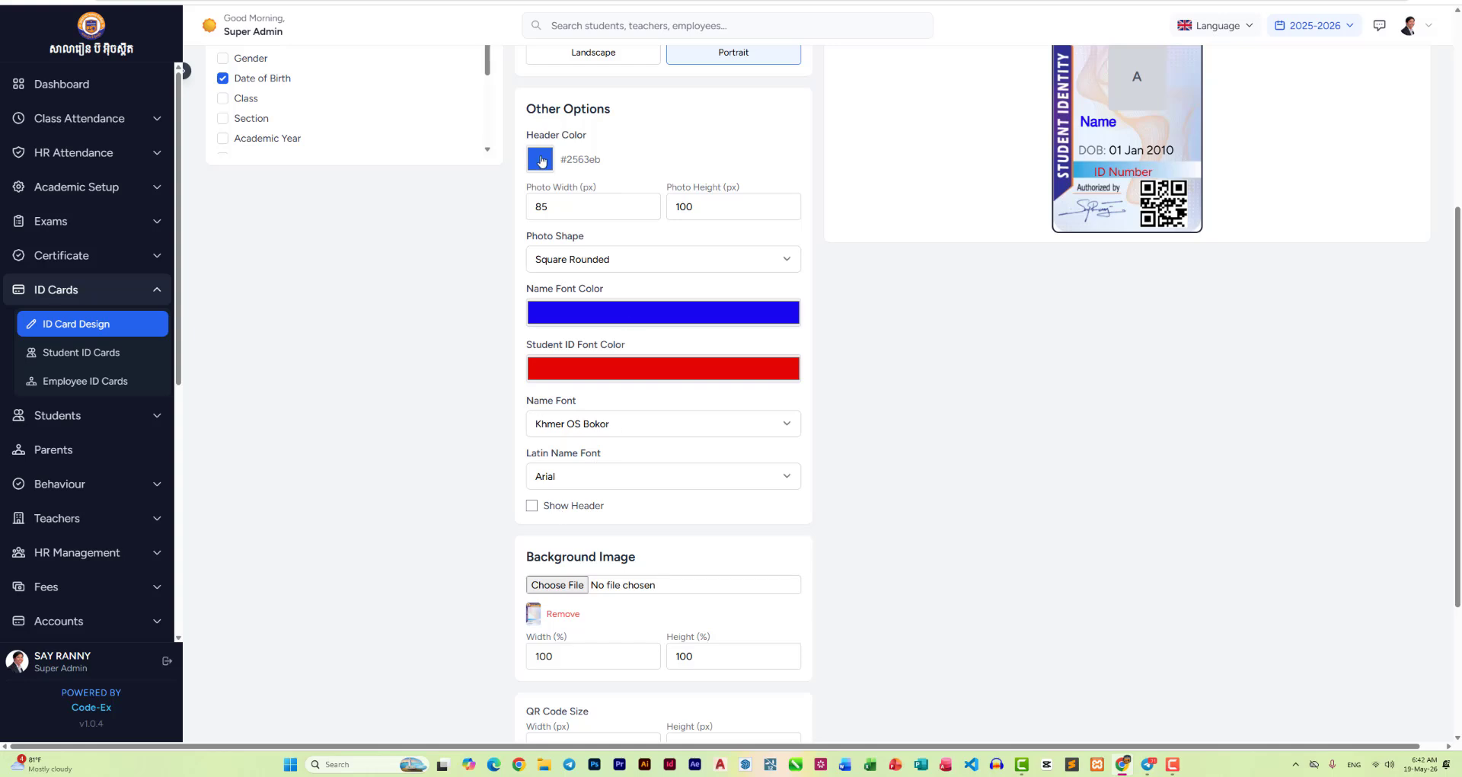
pyautogui.scroll(3, 676, 470)
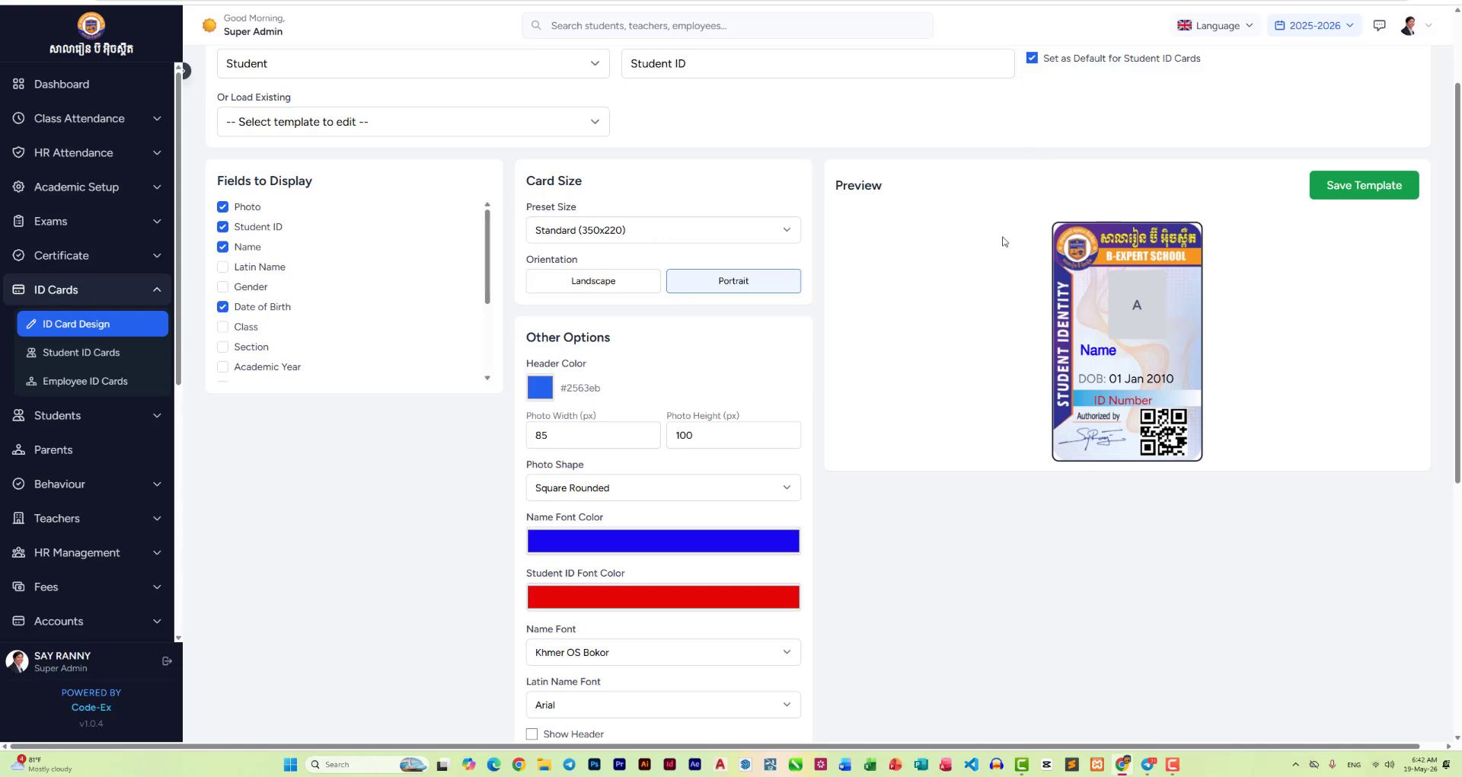
pyautogui.scroll(-5, 1010, 478)
pyautogui.scroll(-1, 1012, 479)
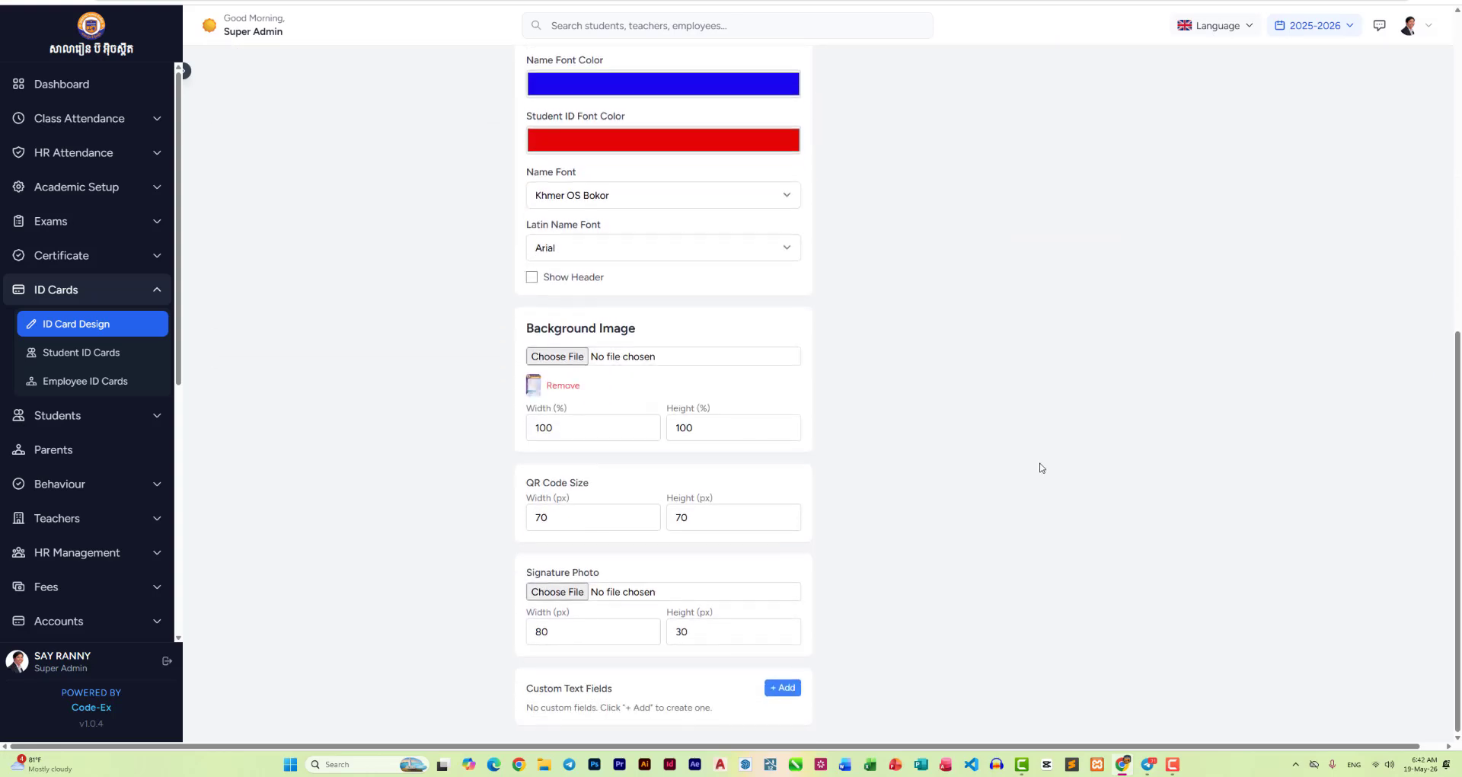
pyautogui.scroll(7, 1025, 458)
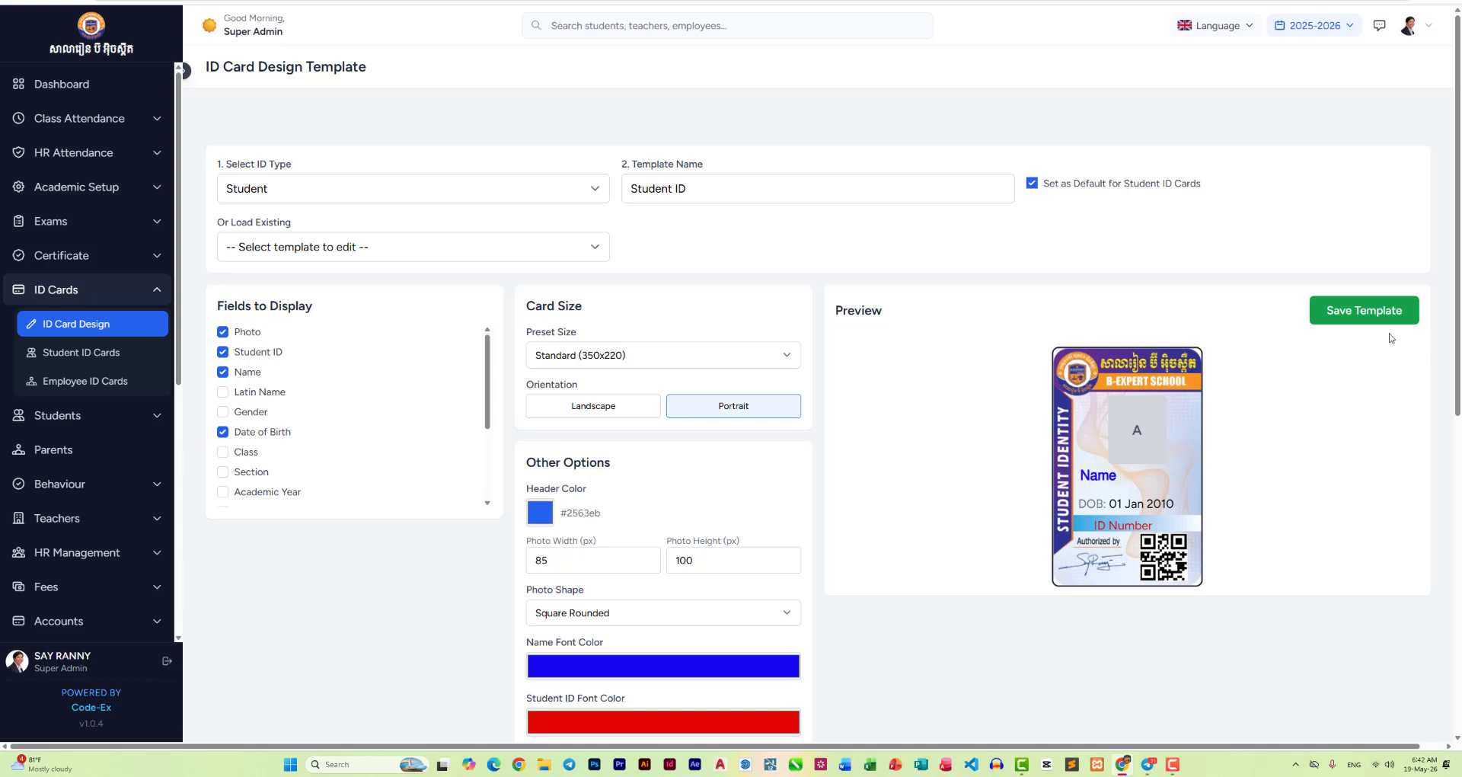
# Step: Open the Student ID Cards page and choose the Student ID (Default) template
pyautogui.click(92, 353)
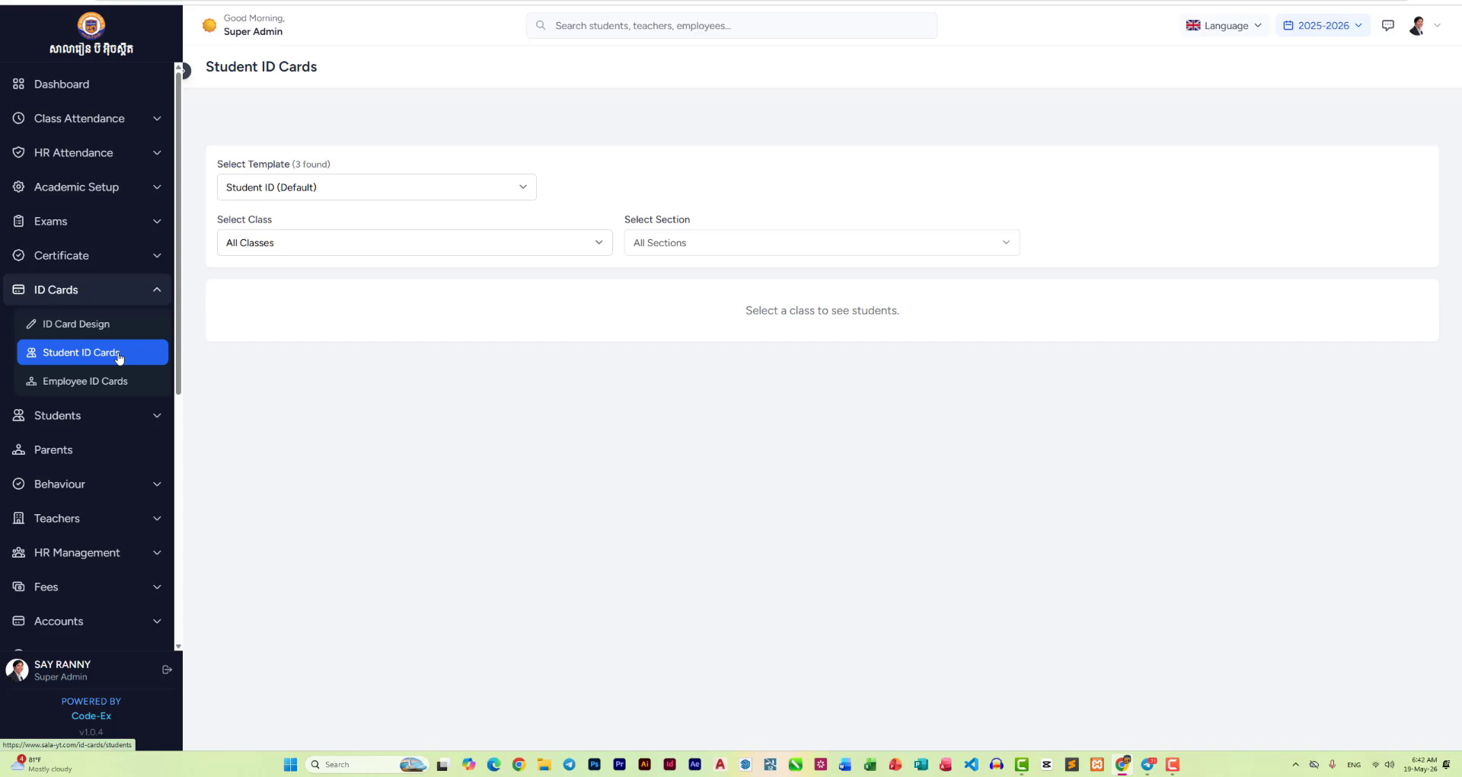
pyautogui.click(248, 188)
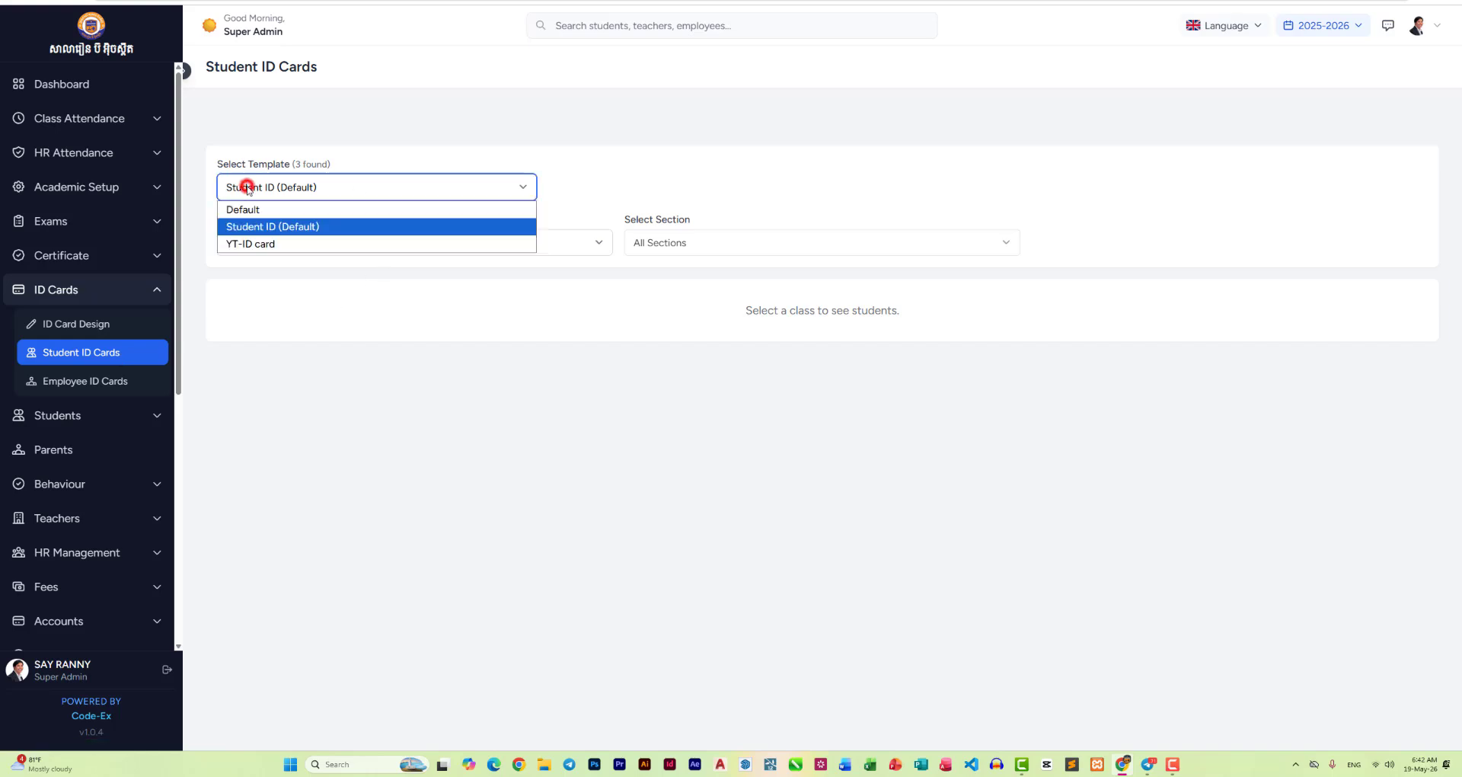
pyautogui.click(244, 227)
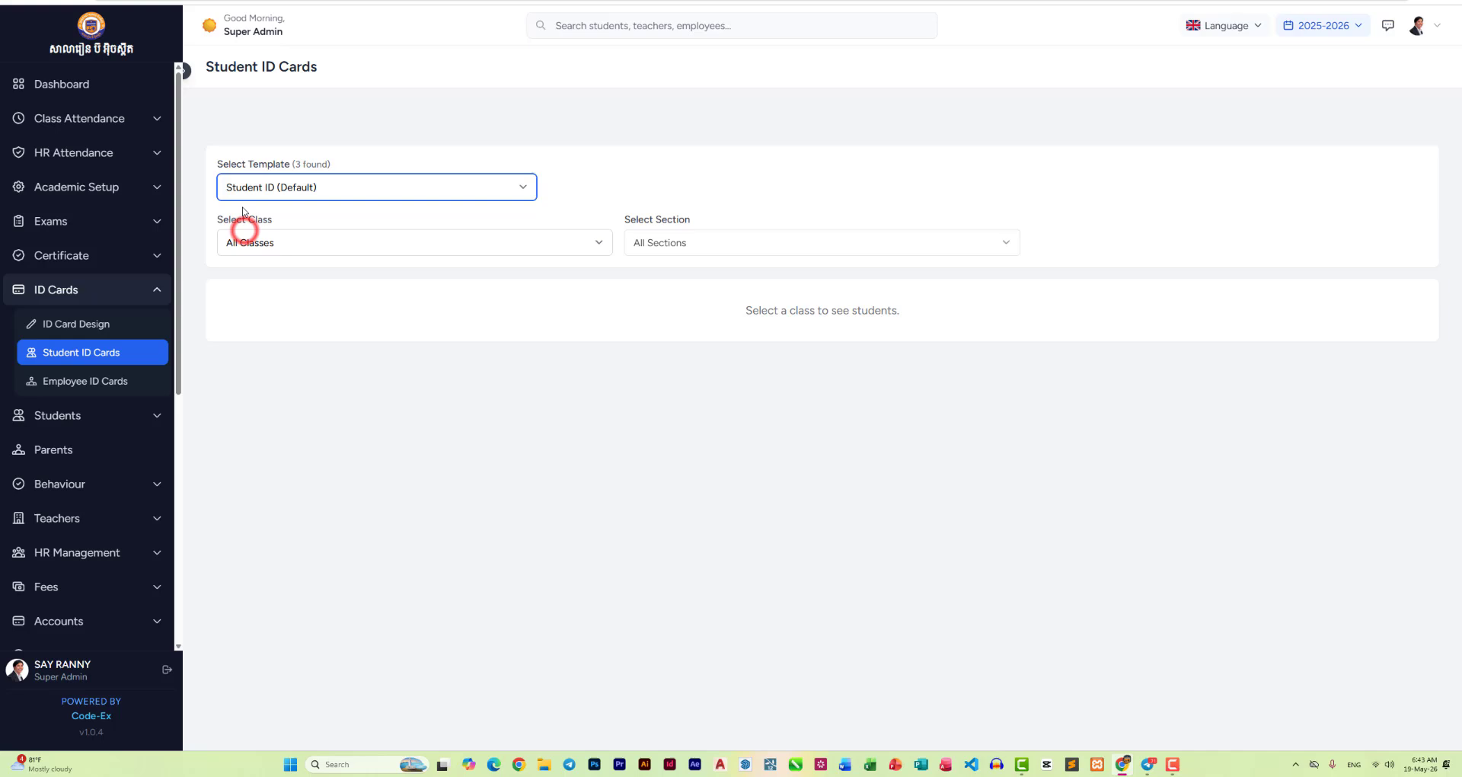
pyautogui.click(291, 192)
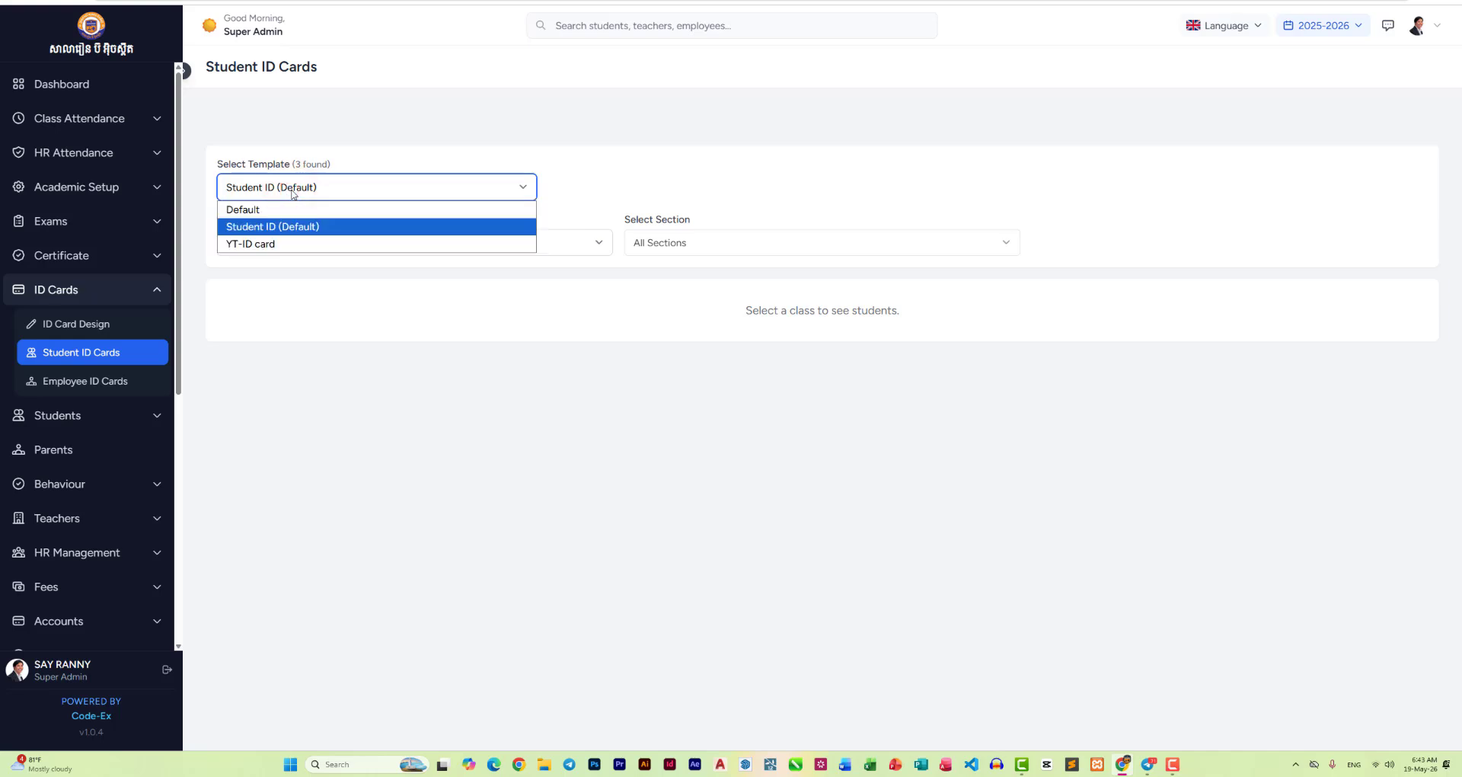
pyautogui.click(254, 227)
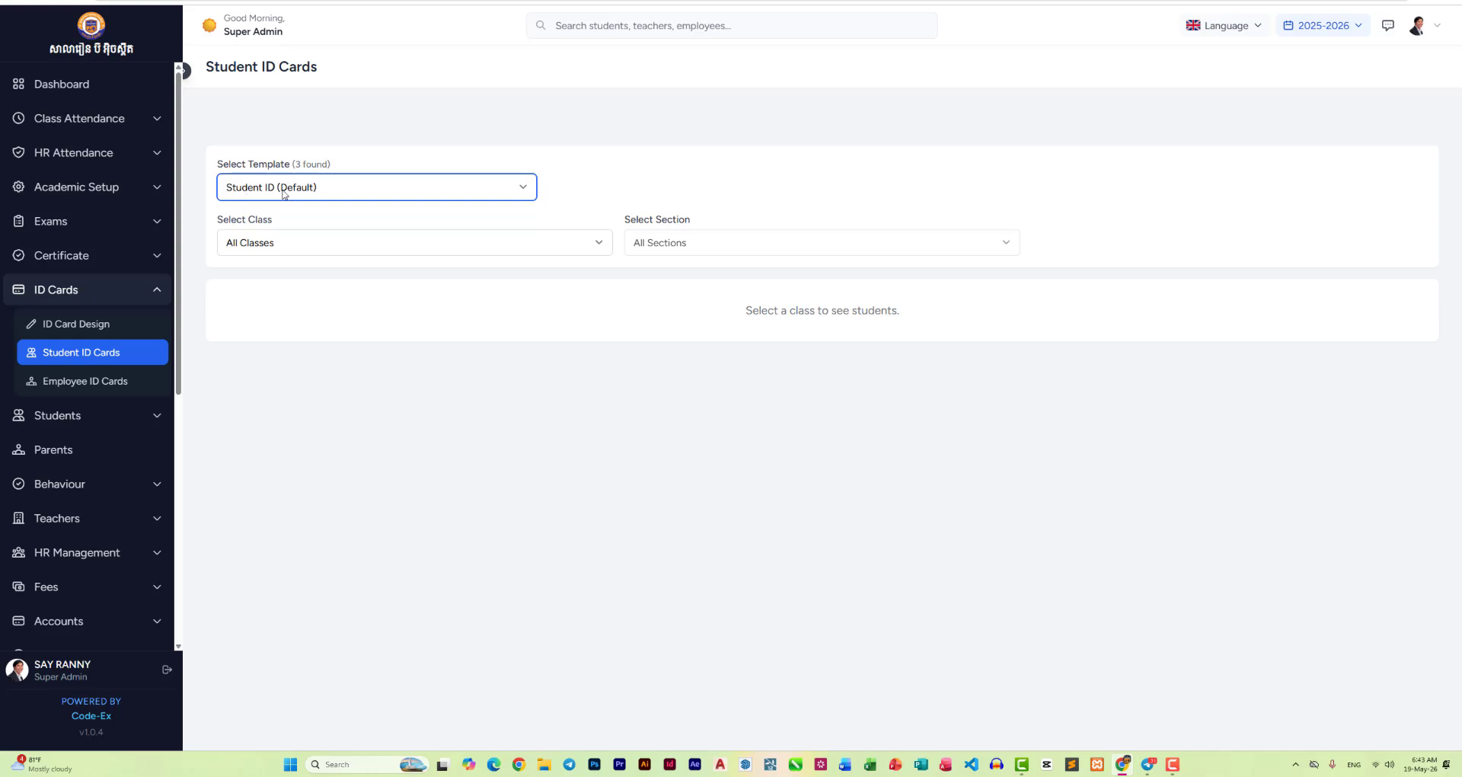
# Step: Filter the students to class YT-Program, section A
pyautogui.click(274, 236)
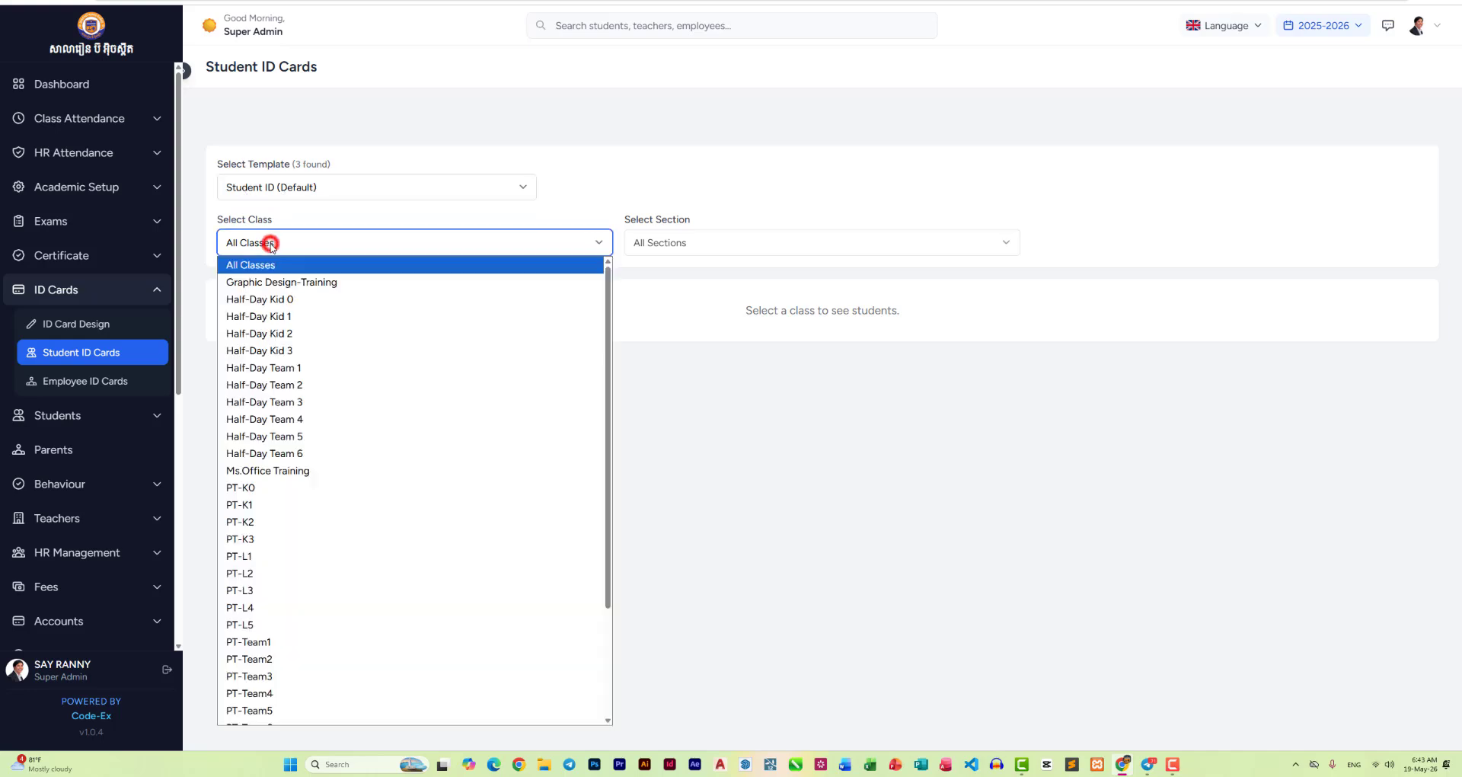
pyautogui.scroll(-3, 283, 479)
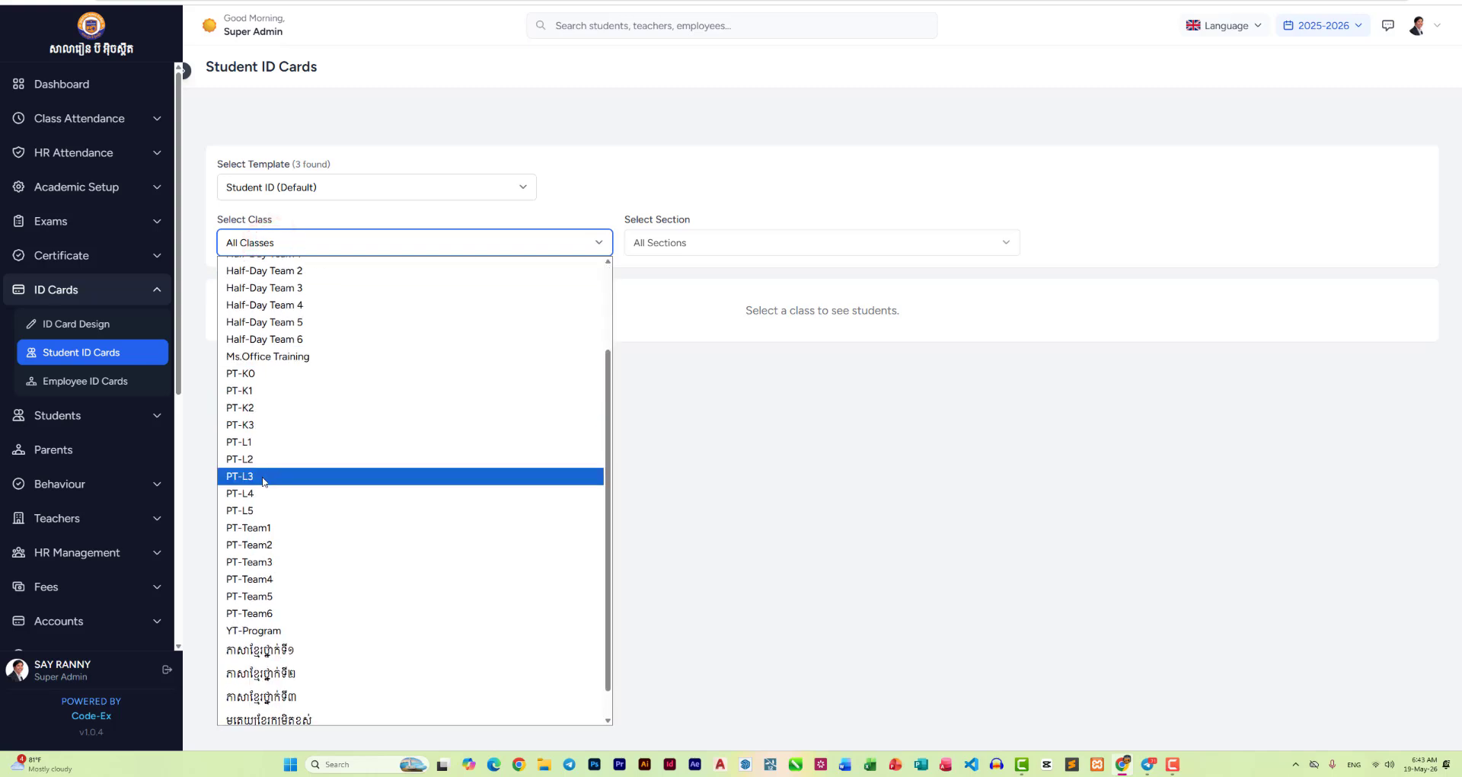
pyautogui.click(270, 597)
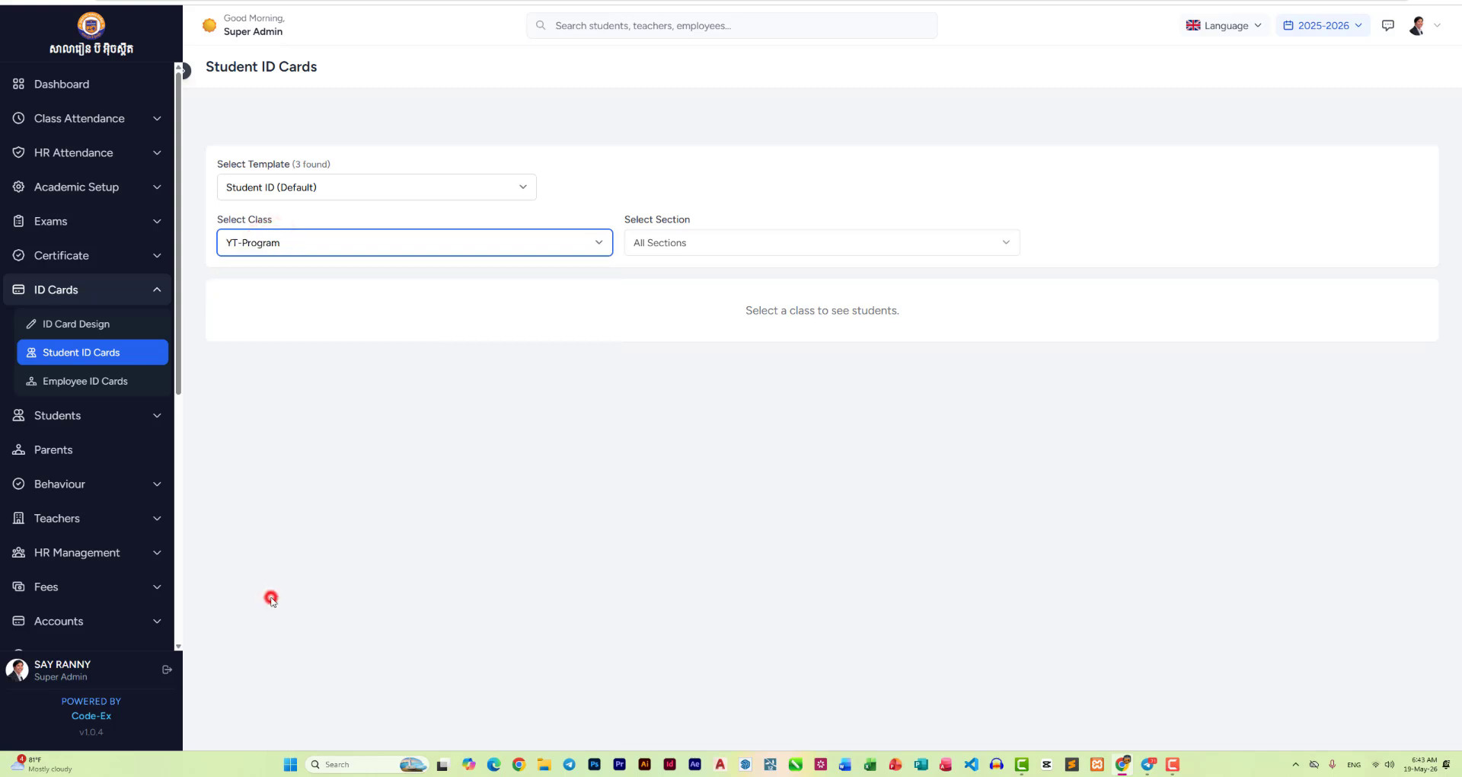
pyautogui.click(701, 237)
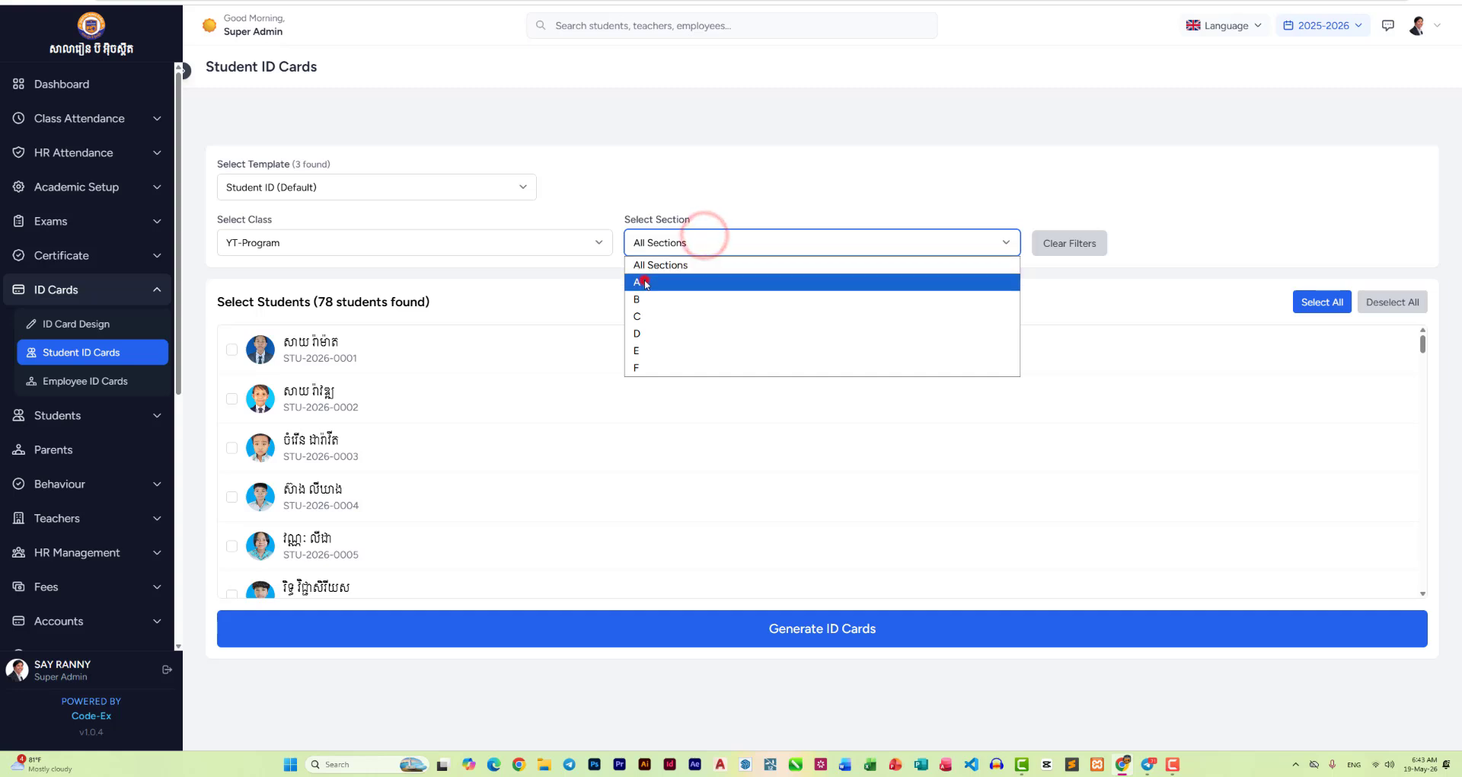
pyautogui.click(645, 282)
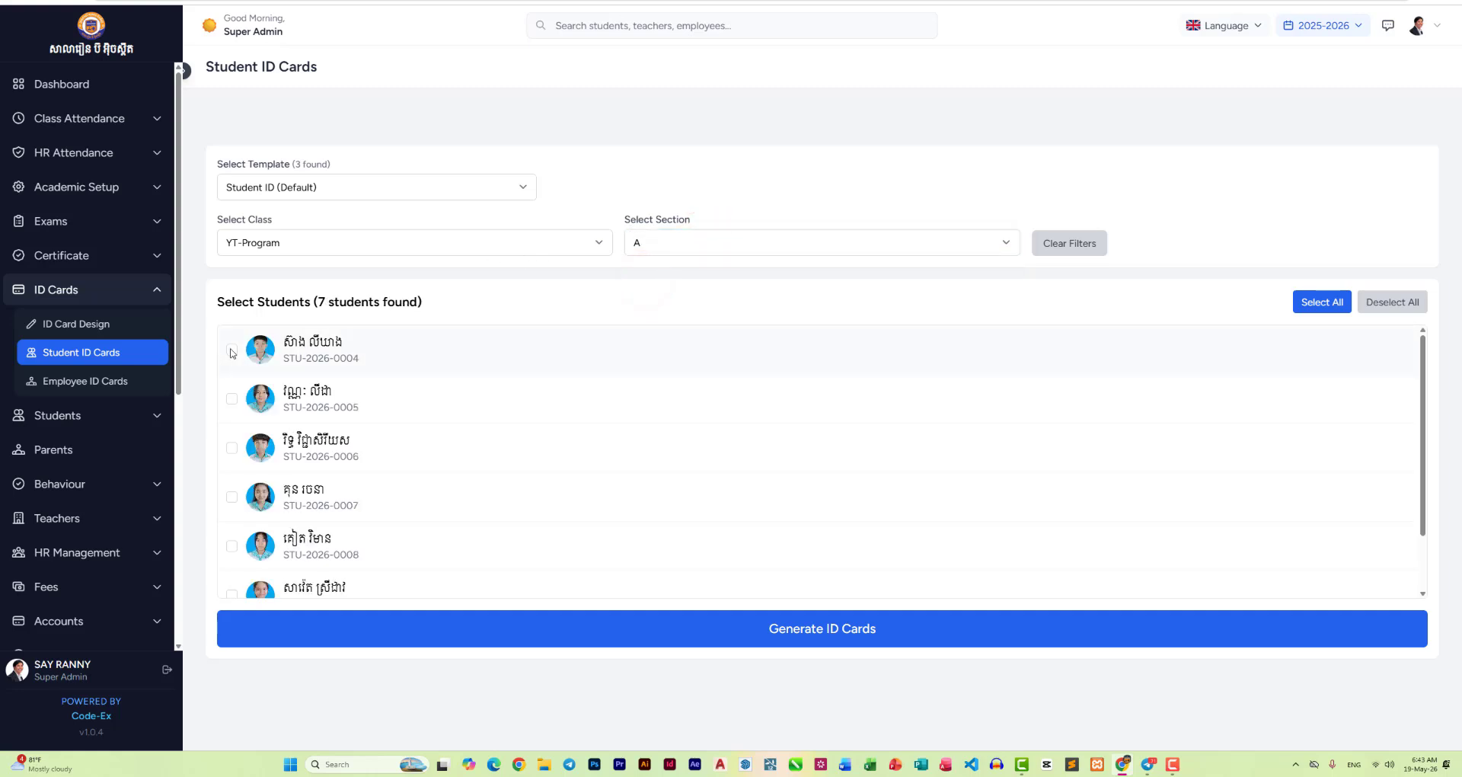
# Step: Select all students in section A, look through the list and clear the entire selection
pyautogui.click(1309, 301)
pyautogui.scroll(-2, 382, 513)
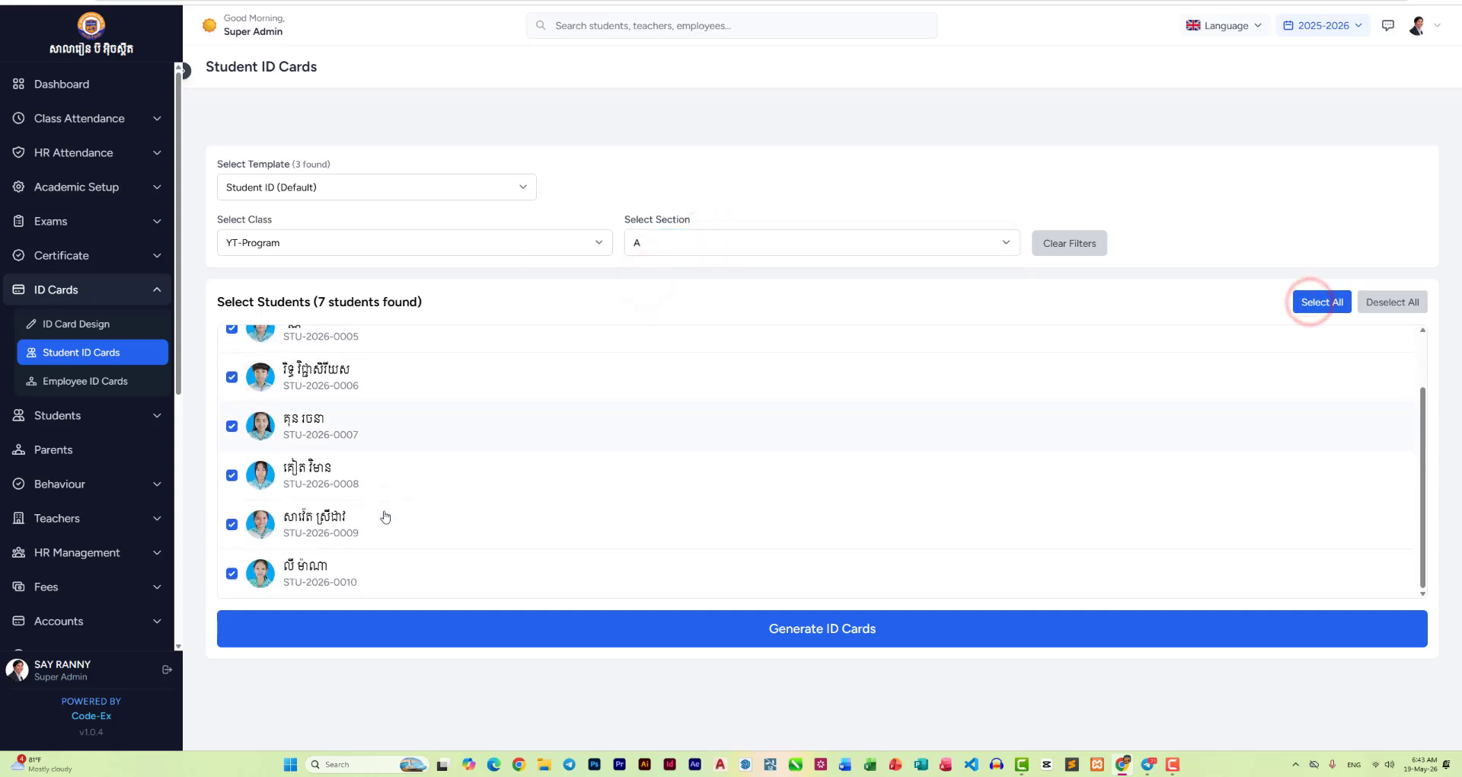
pyautogui.scroll(2, 388, 514)
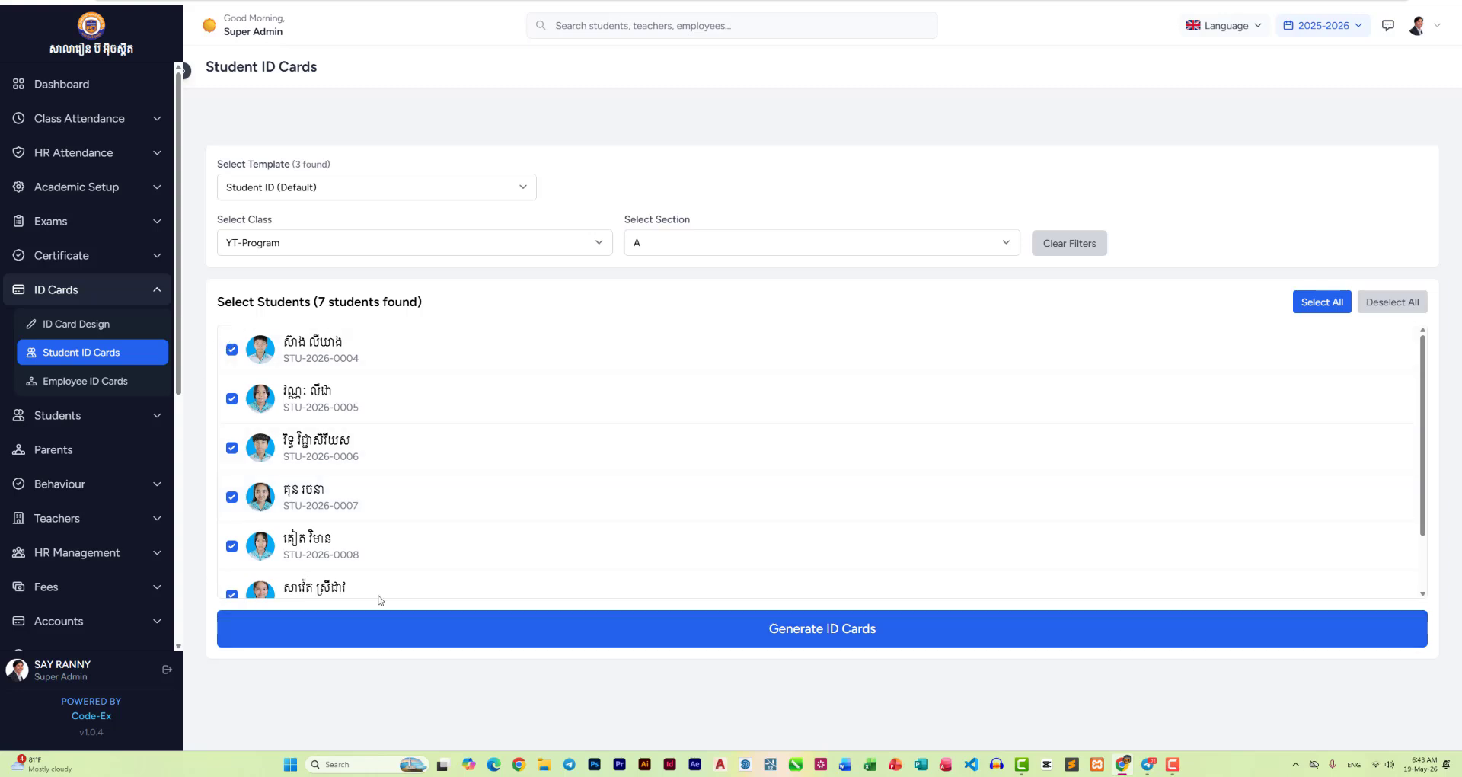
pyautogui.scroll(-2, 350, 449)
pyautogui.scroll(2, 350, 446)
pyautogui.click(1364, 302)
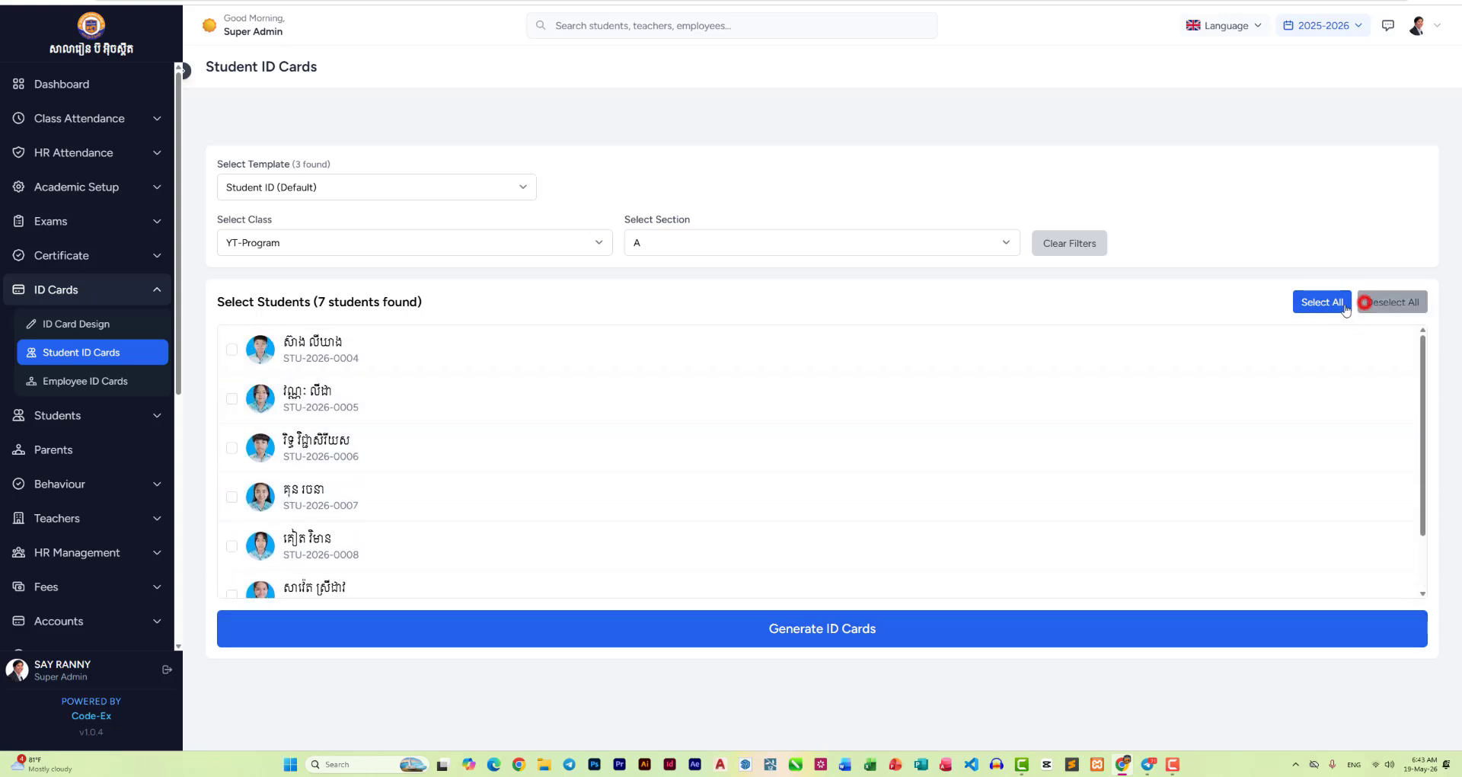
# Step: Generate the ID card for only the second student in the list and enlarge its print preview
pyautogui.click(231, 349)
pyautogui.click(231, 396)
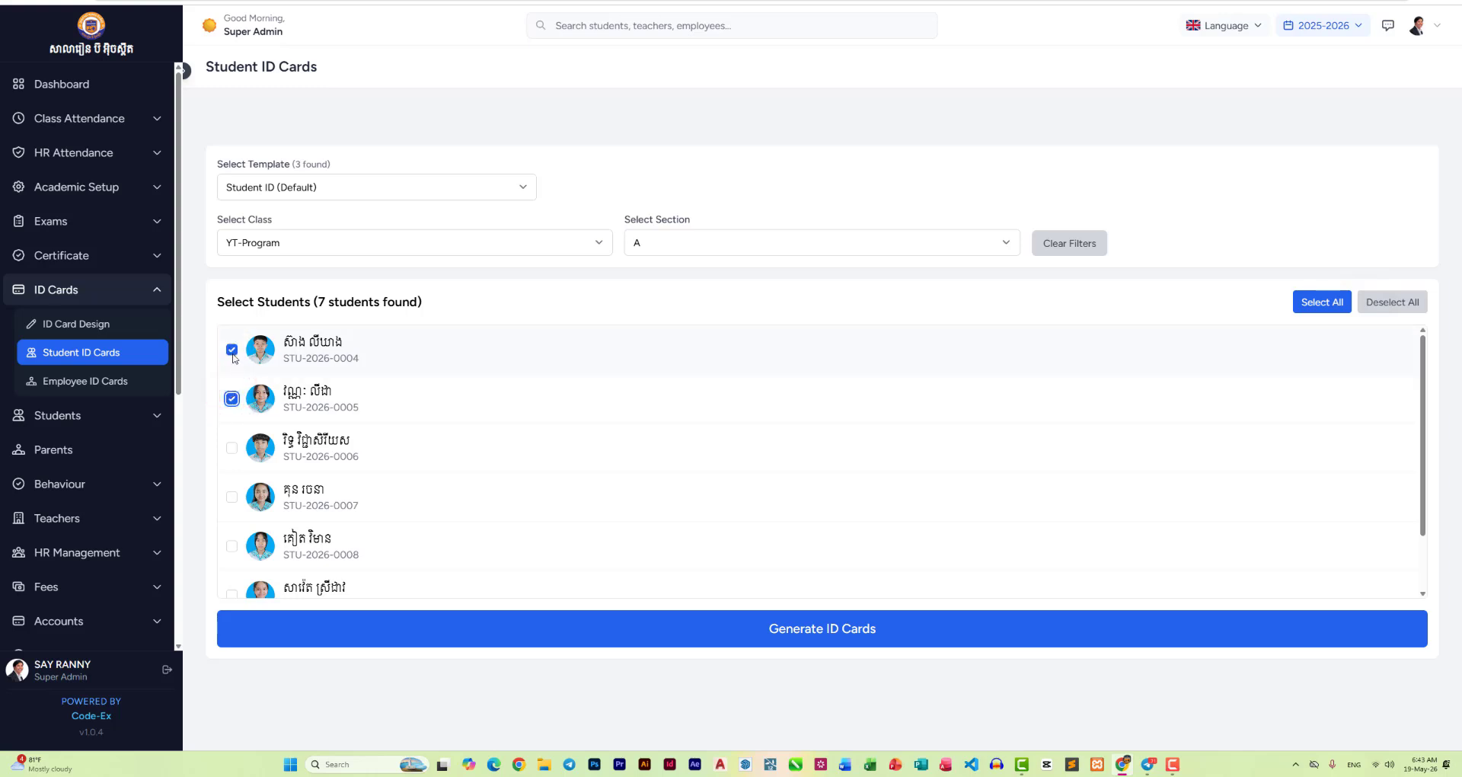
pyautogui.click(232, 351)
pyautogui.click(738, 611)
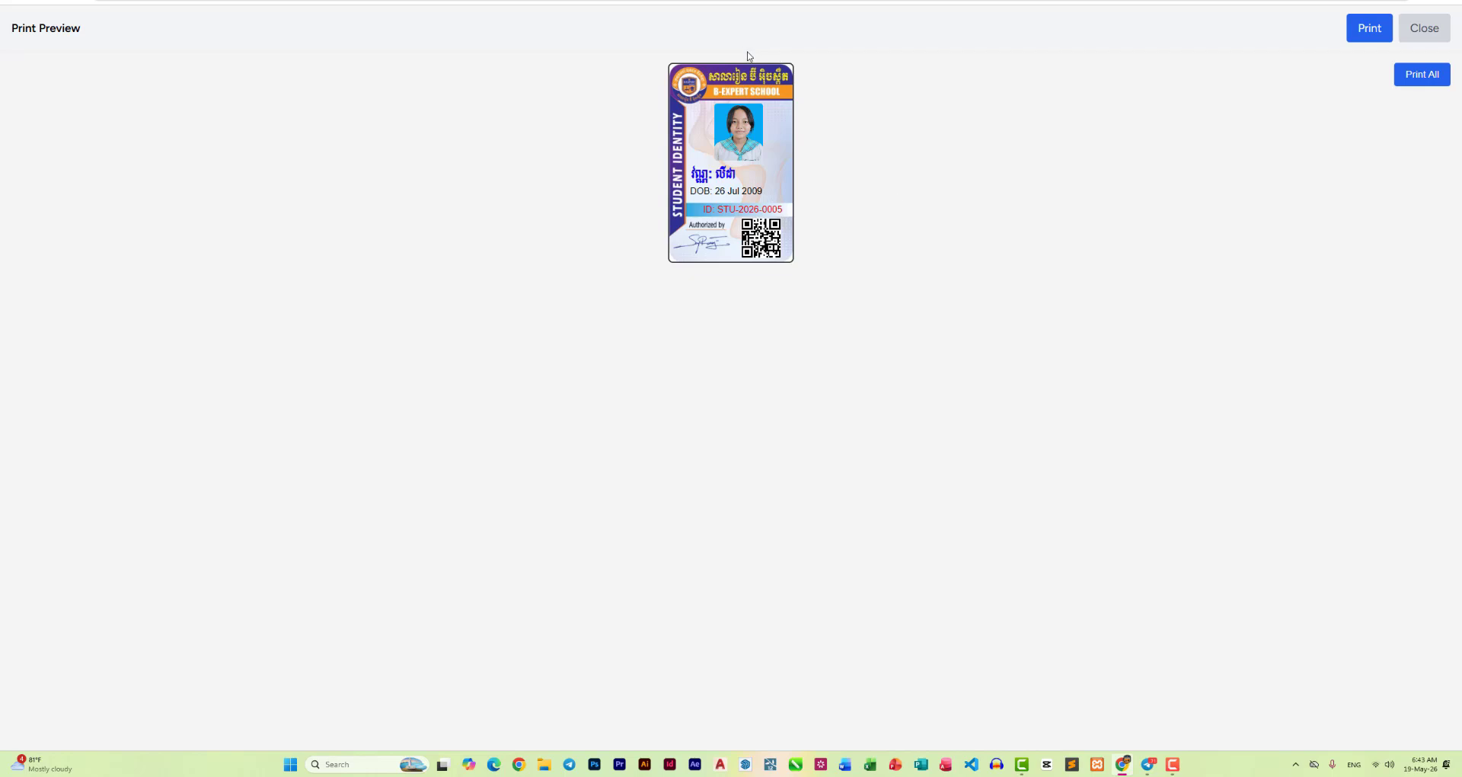
pyautogui.hotkey('ctrl', '+')
pyautogui.hotkey('ctrl', '+')
pyautogui.hotkey('ctrl', '+')
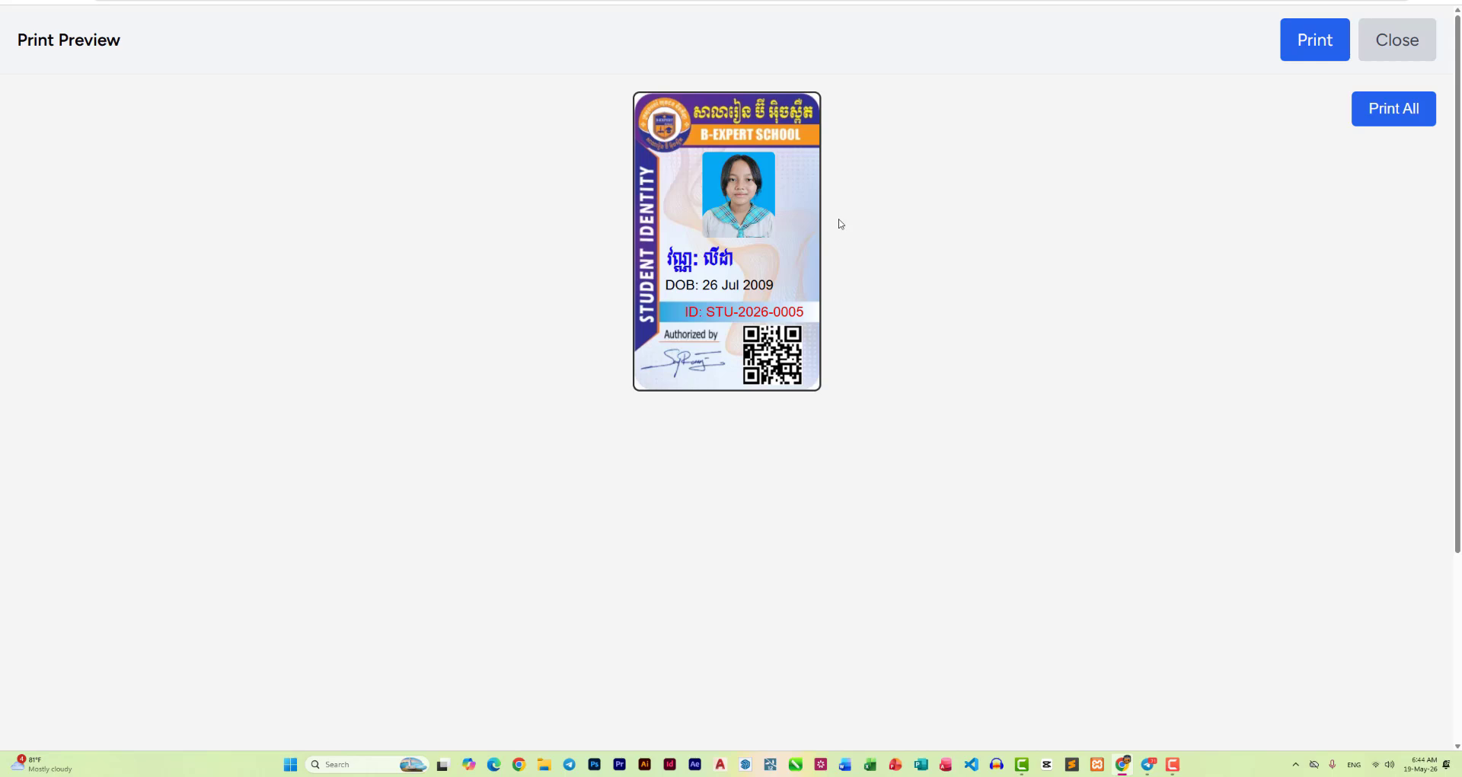
# Step: Capture a screen snip of just the ID card, view it in Snipping Tool and close that window
pyautogui.press('super+shift+s')
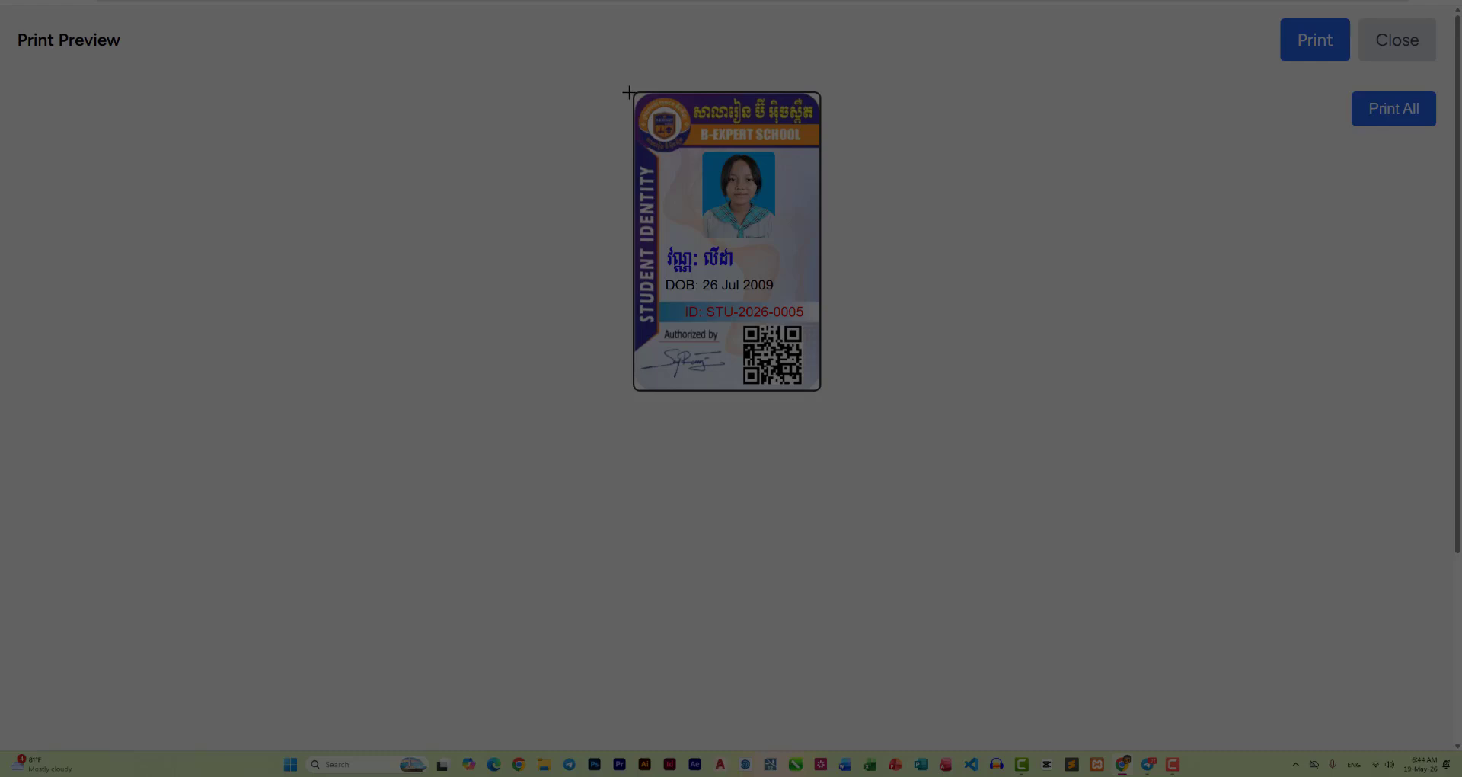
pyautogui.moveTo(632, 92); pyautogui.dragTo(822, 395)
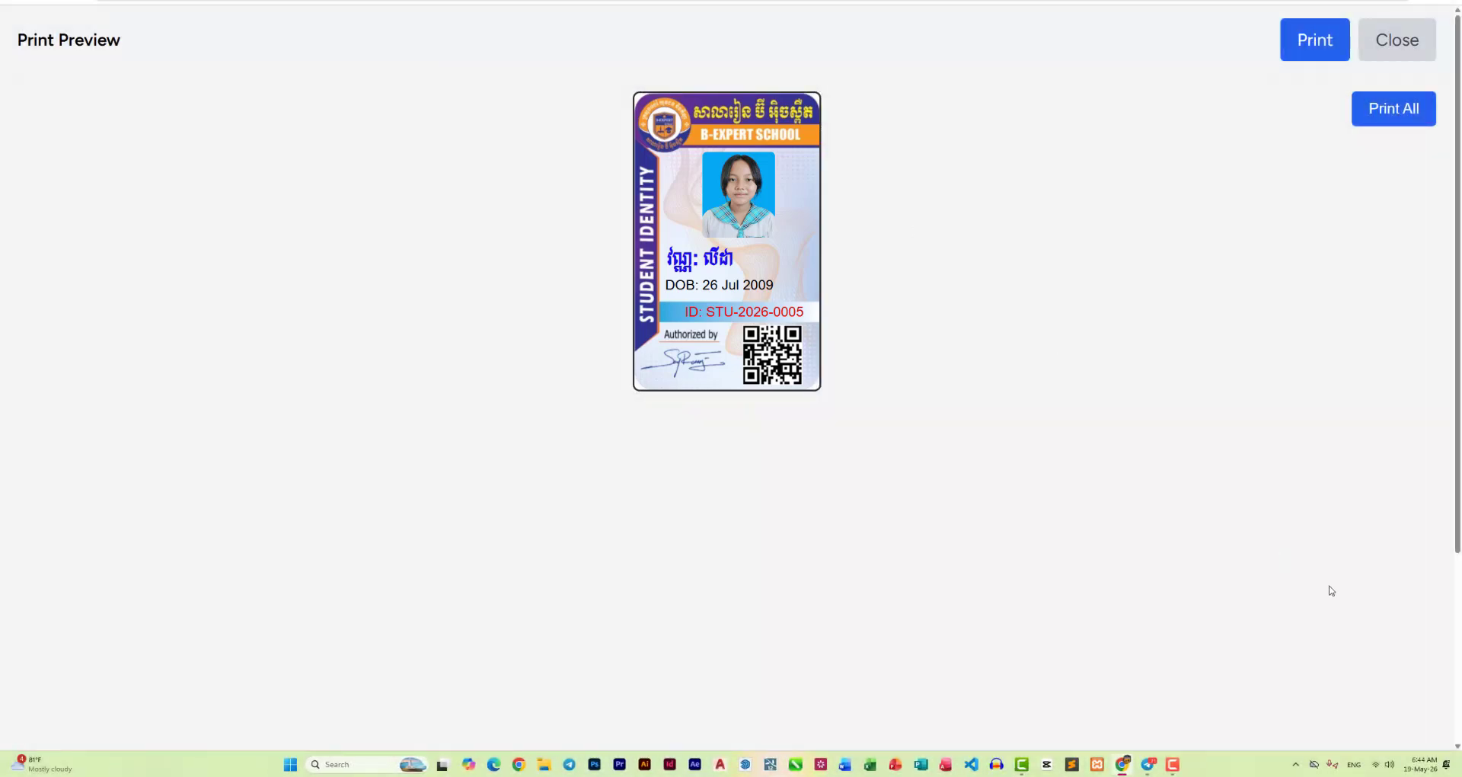
pyautogui.click(1350, 609)
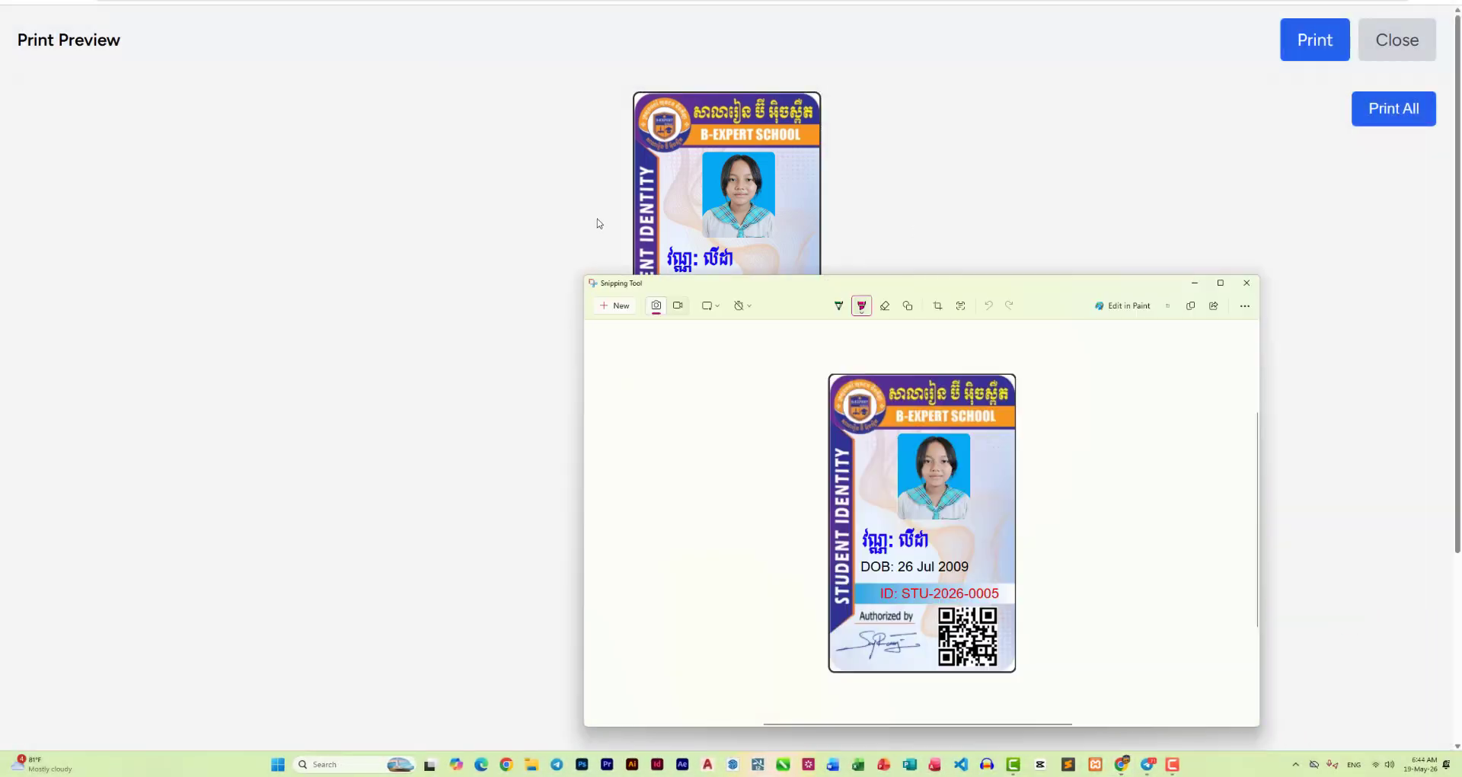
pyautogui.click(1256, 284)
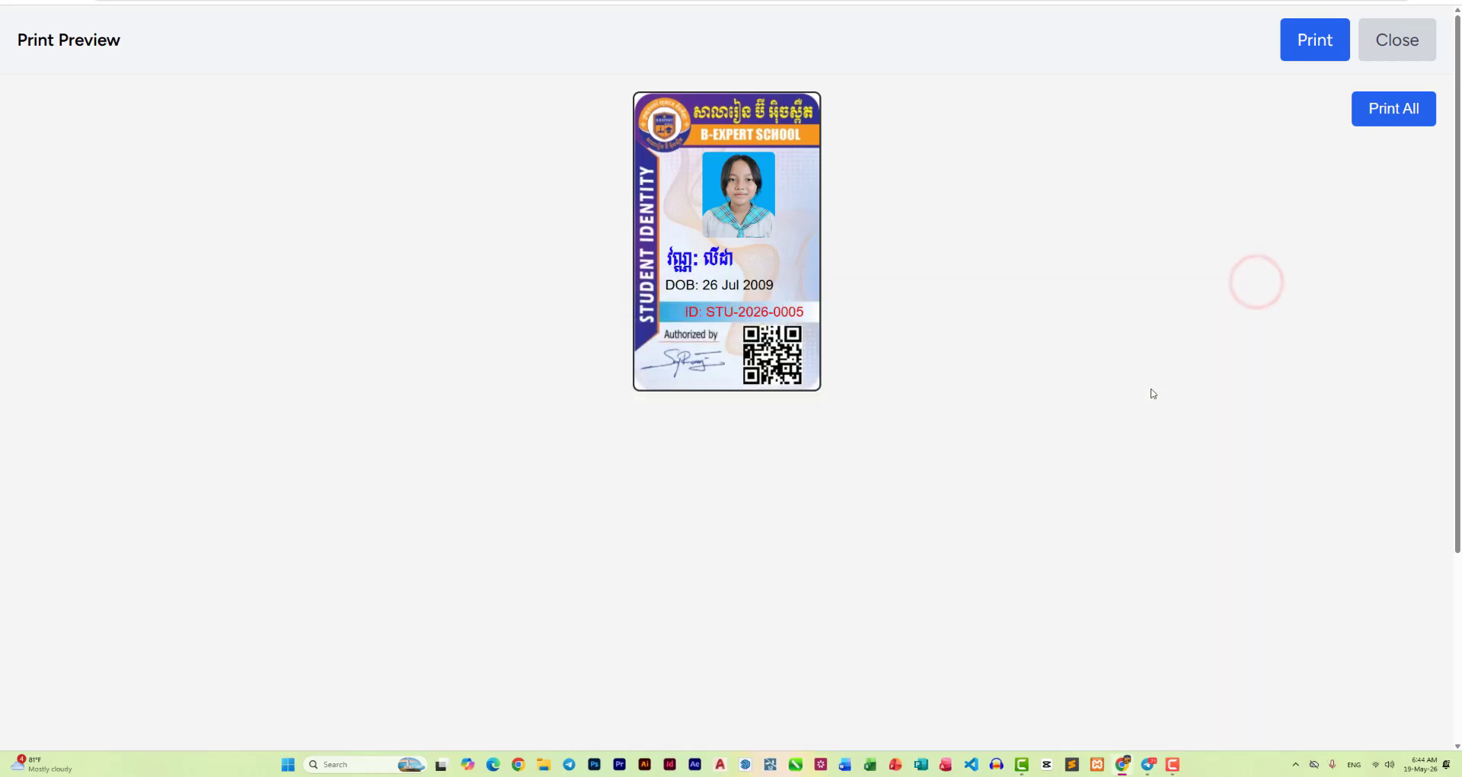
# Step: Close the print preview and look over the Student ID Cards page with its filters and student list
pyautogui.click(1379, 43)
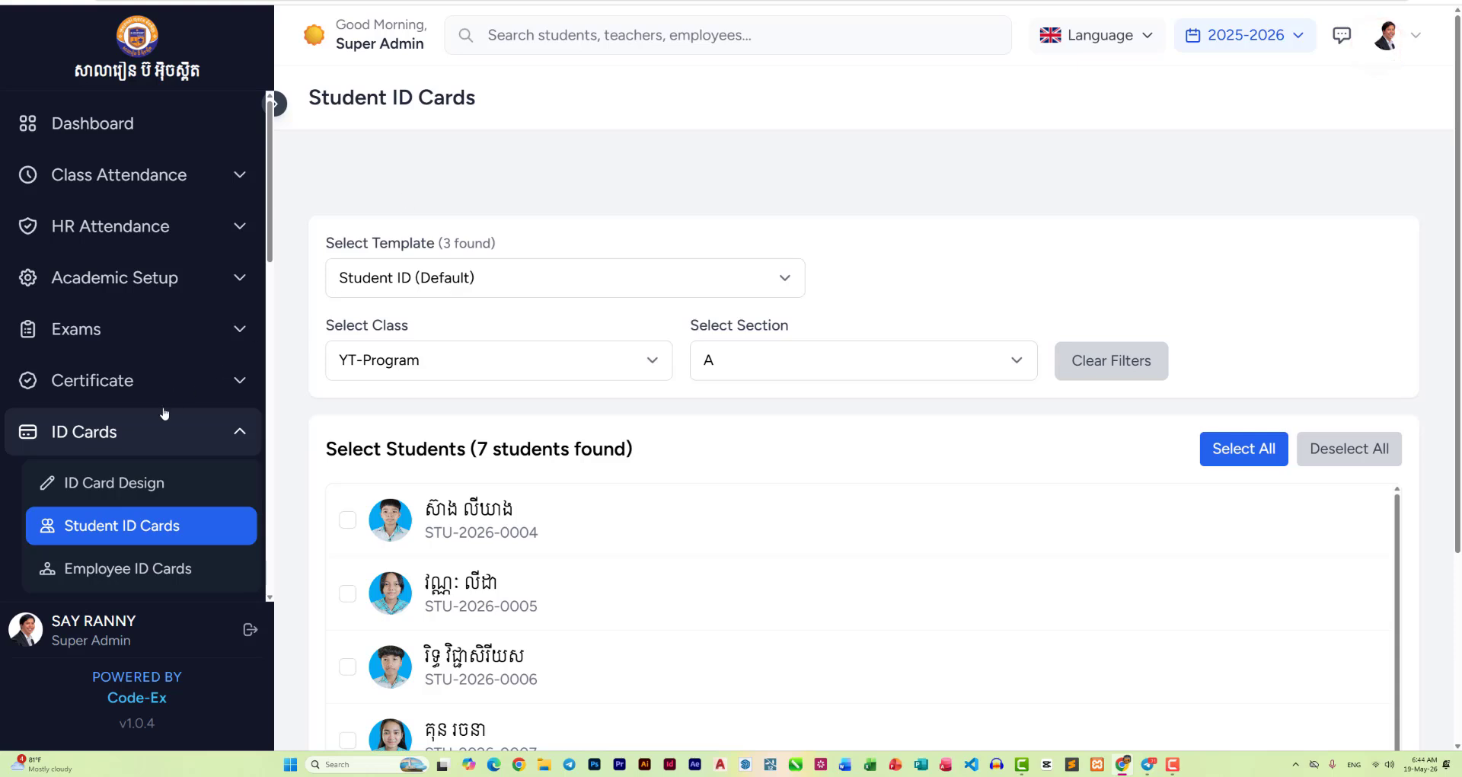
pyautogui.scroll(-2, 163, 415)
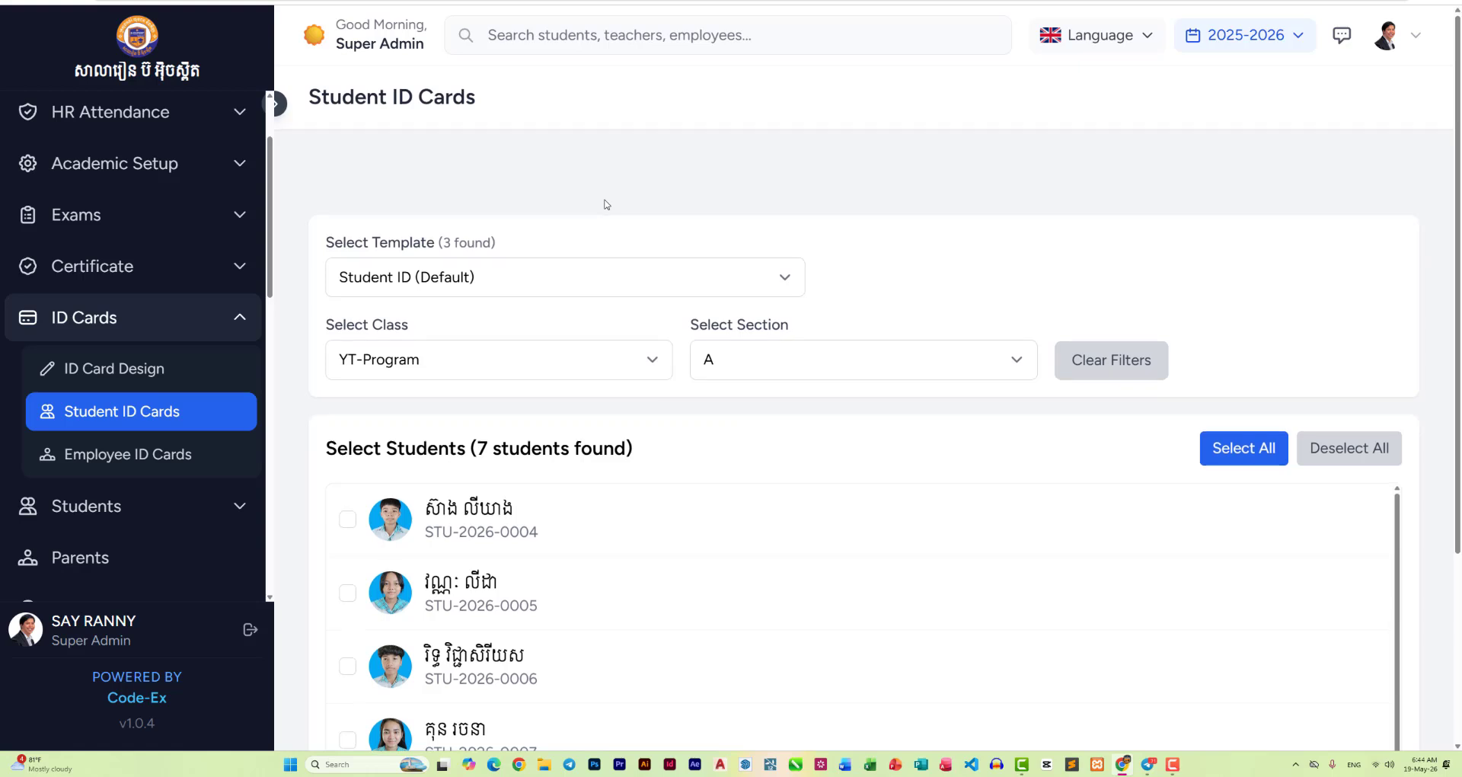
pyautogui.scroll(-3, 783, 463)
pyautogui.scroll(1, 542, 516)
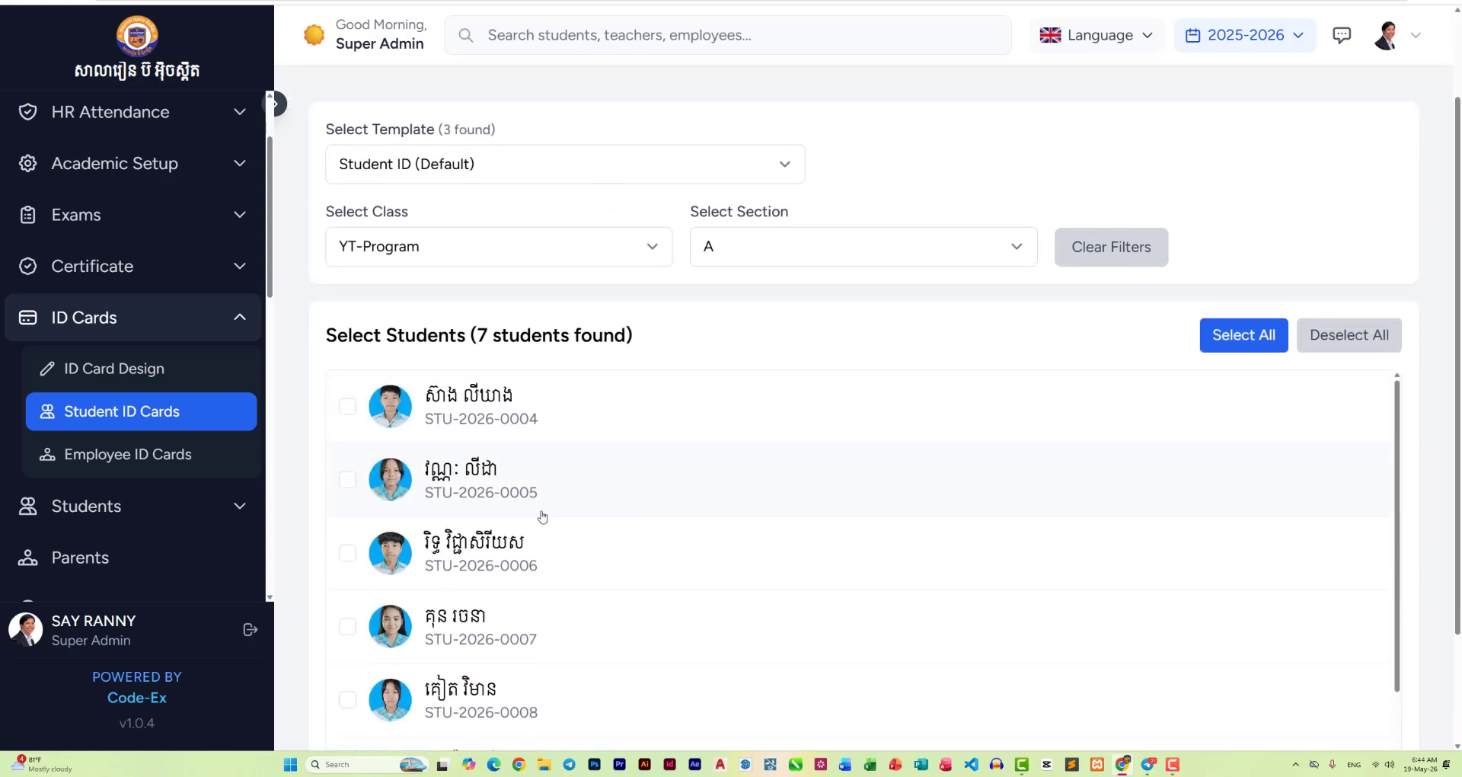
pyautogui.scroll(3, 620, 267)
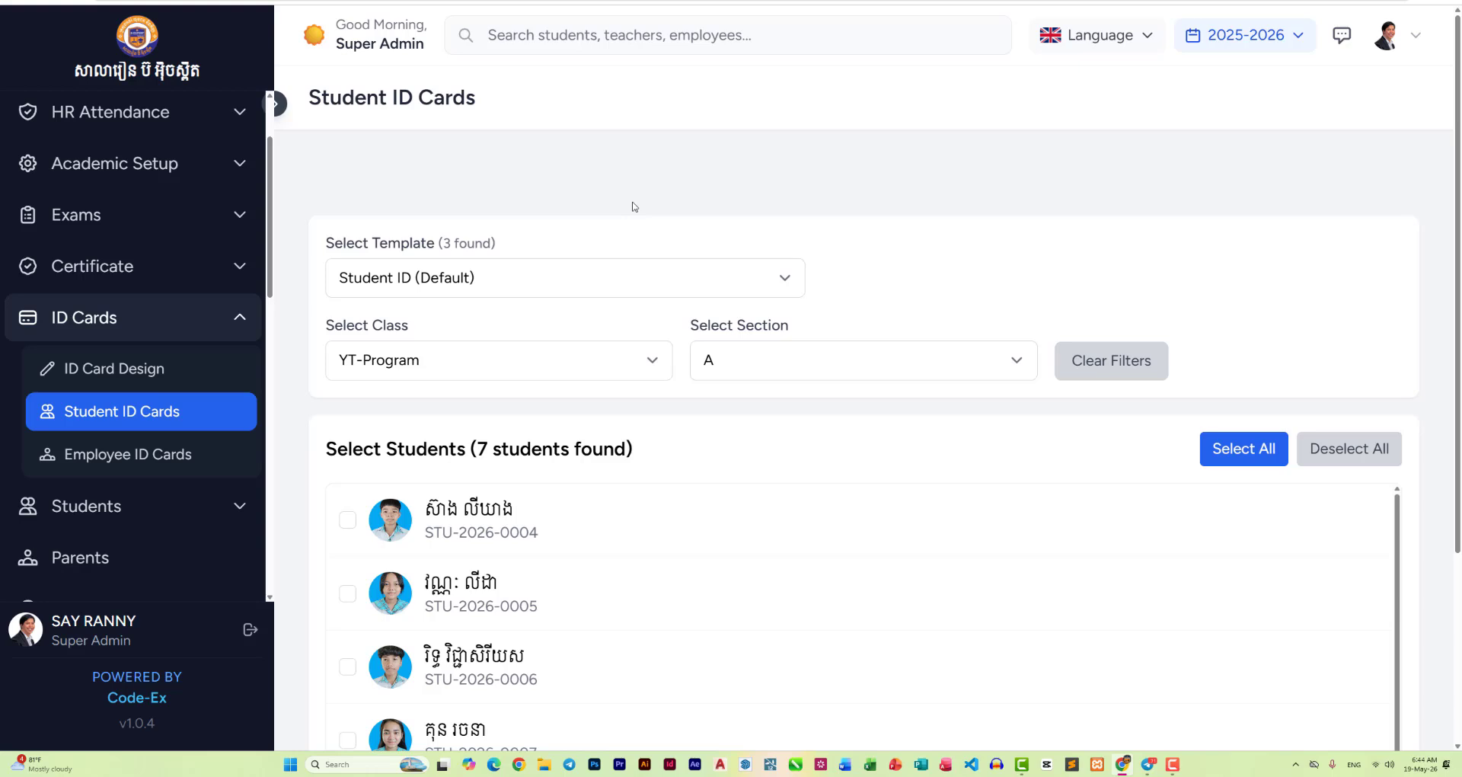
pyautogui.hotkey('ctrl', '-')
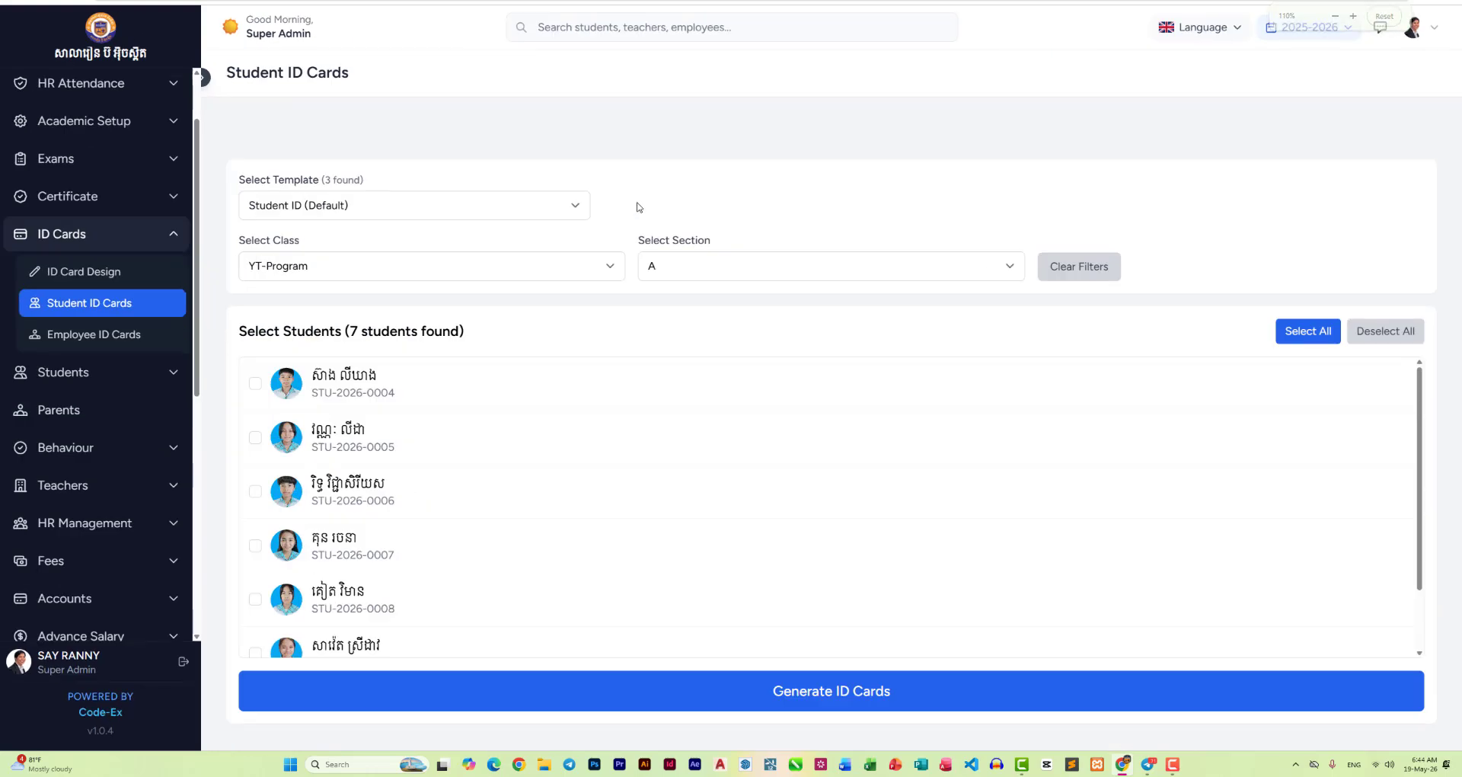